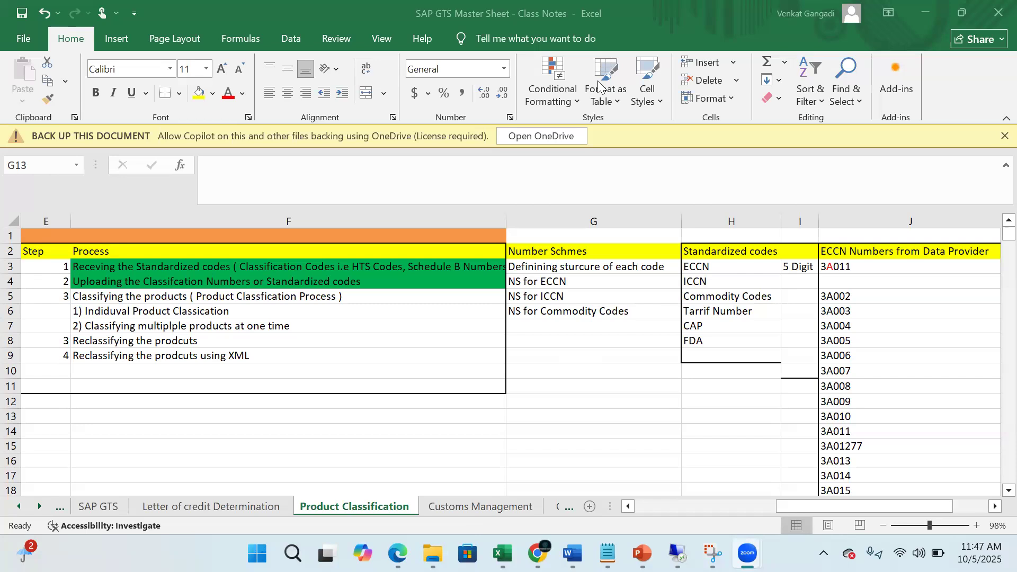
Switch to SAP GTS and open Classify via Worklist for the export view under Classification / Master Data.
click(930, 20)
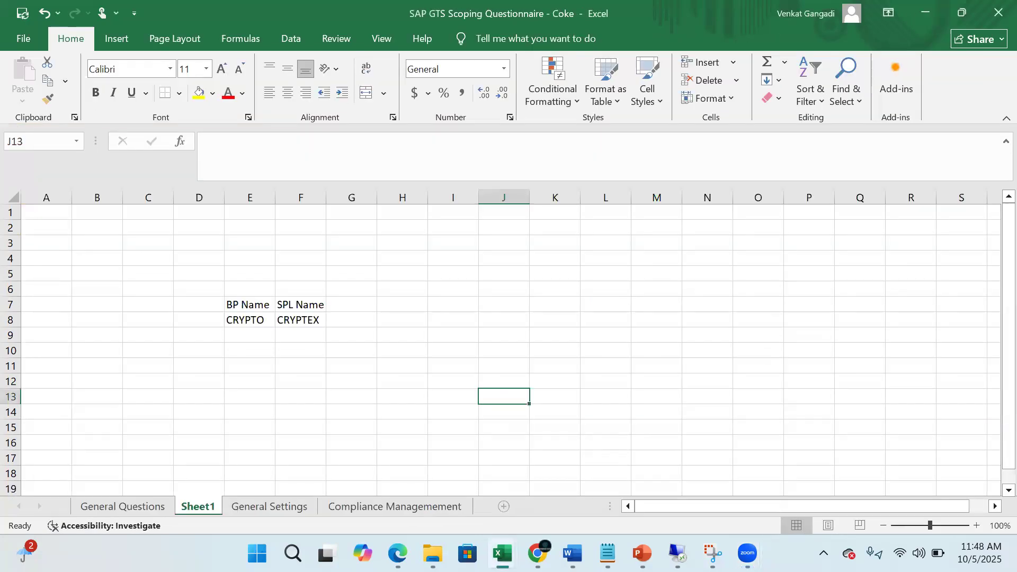
click(403, 533)
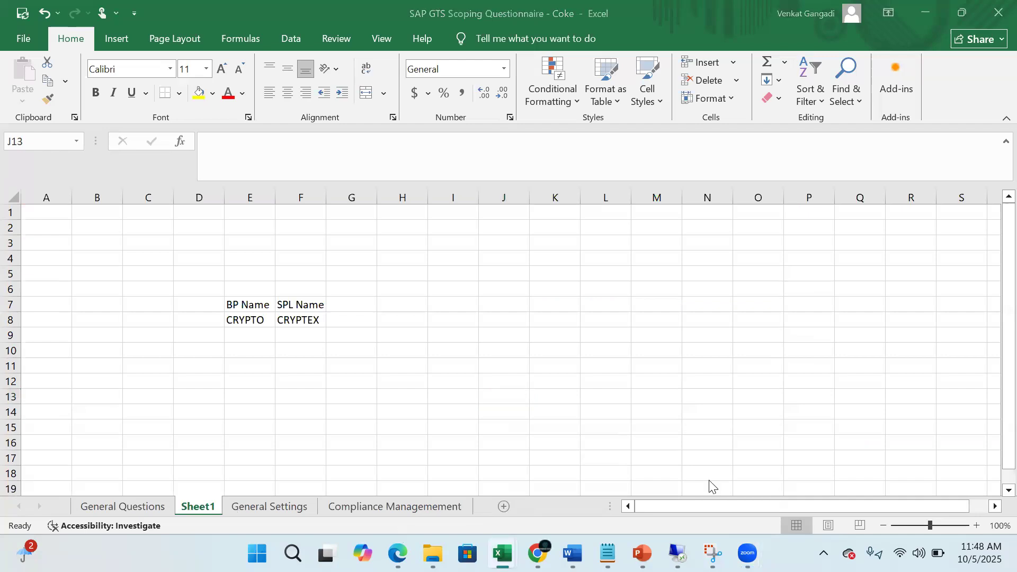
click(677, 553)
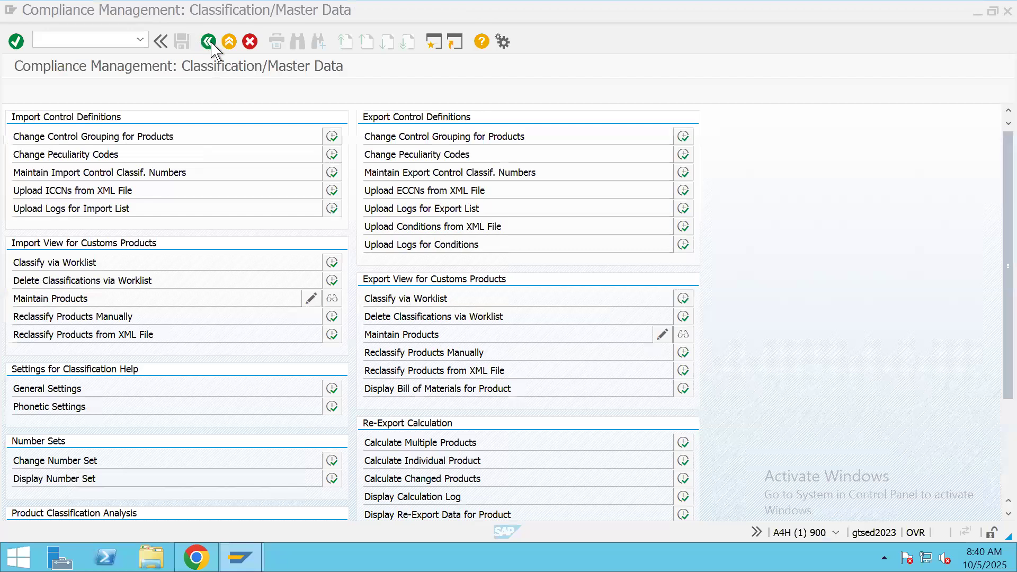
click(208, 42)
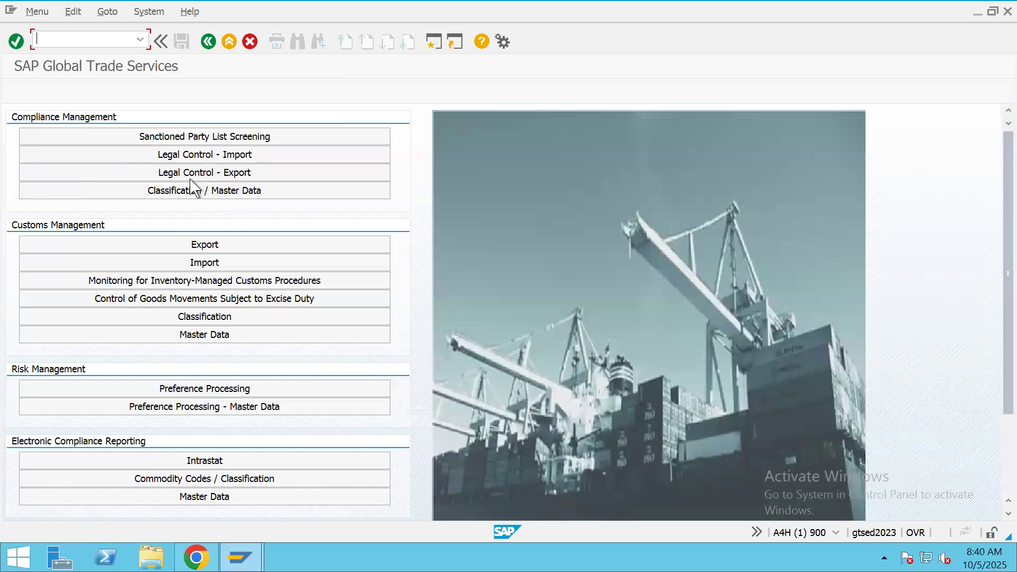
click(181, 191)
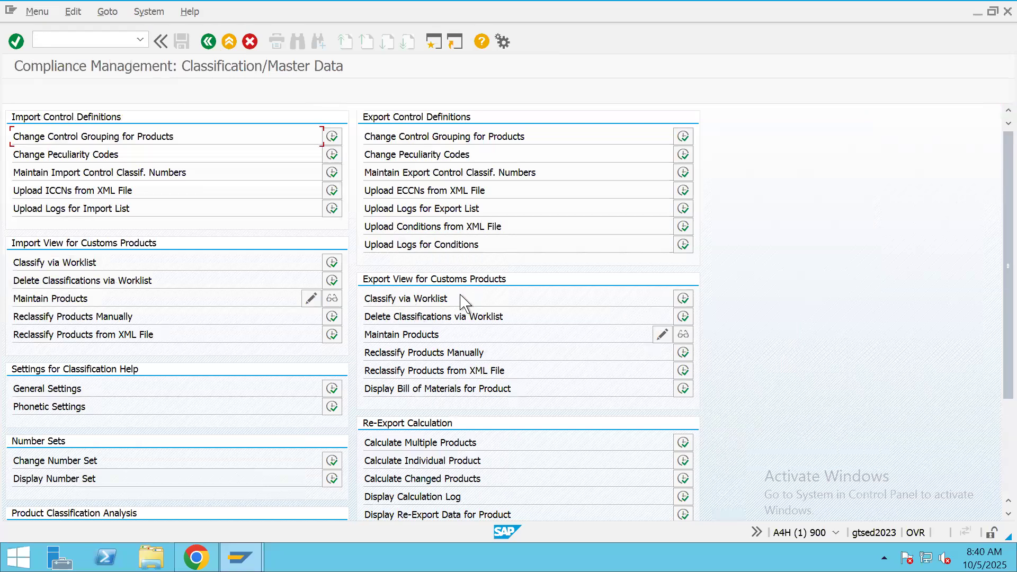
click(682, 298)
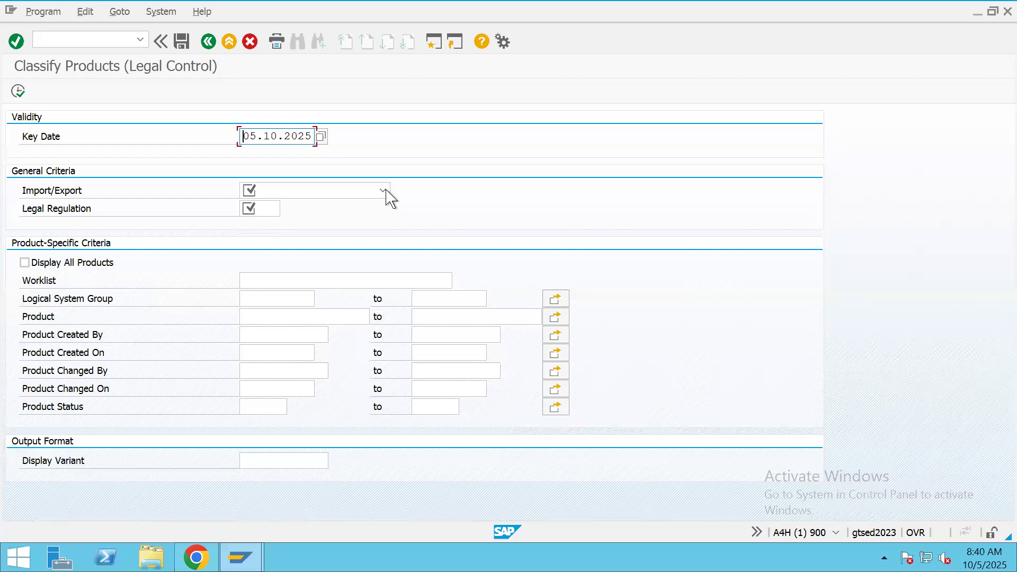
Set the Import/Export criterion to 2 Export/Dispatch and the legal regulation to YSPL.
click(383, 190)
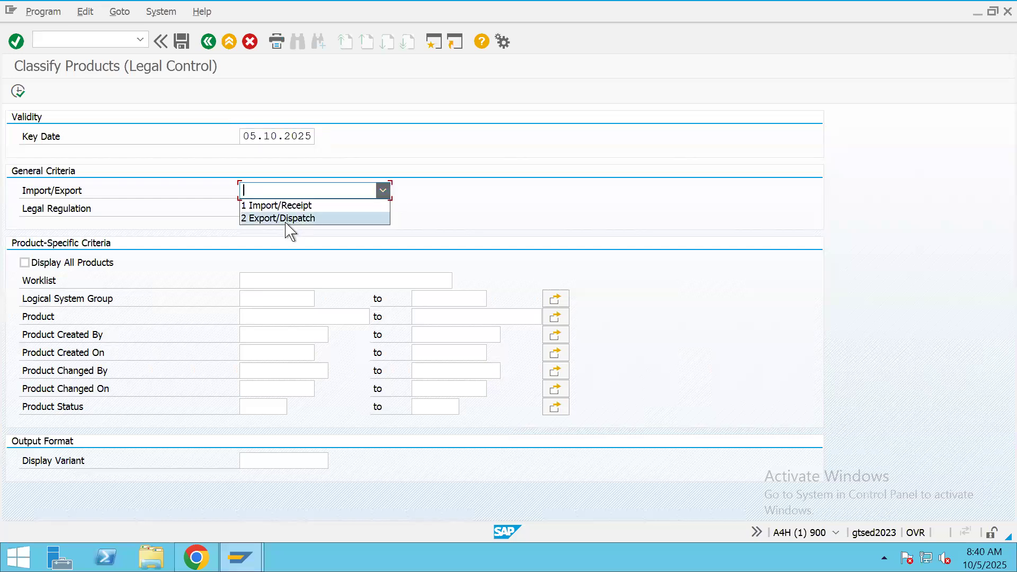
click(285, 222)
click(276, 210)
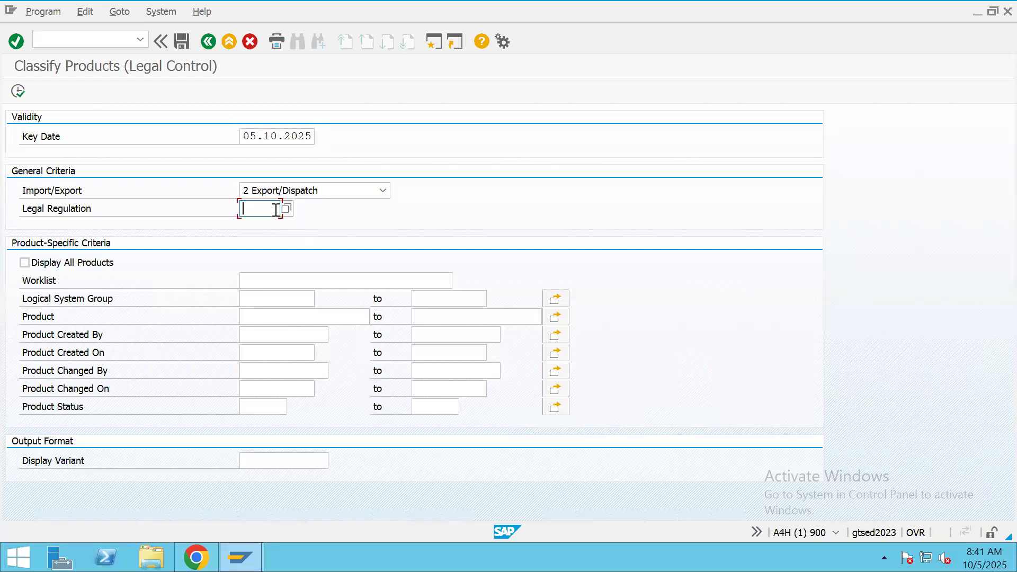
text(YSPL)
click(278, 322)
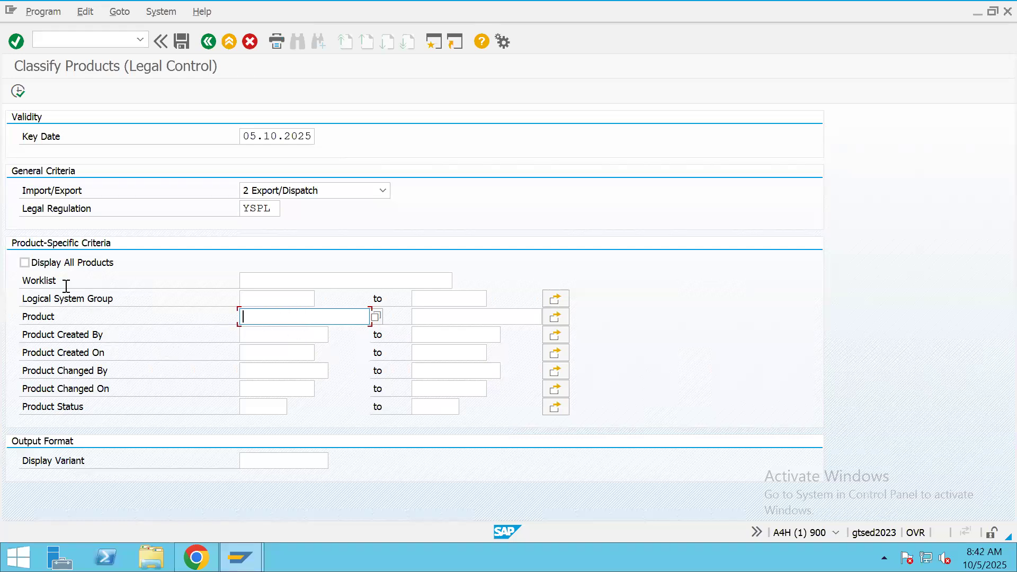
Try to run the product worklist for regulation YSPL with Display All Products left off.
click(24, 263)
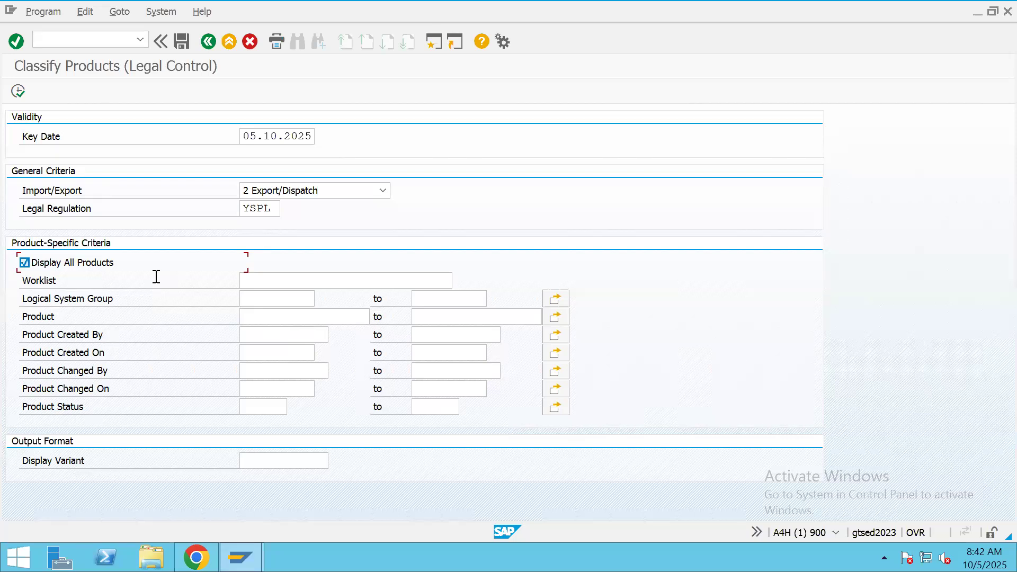
click(25, 263)
click(16, 91)
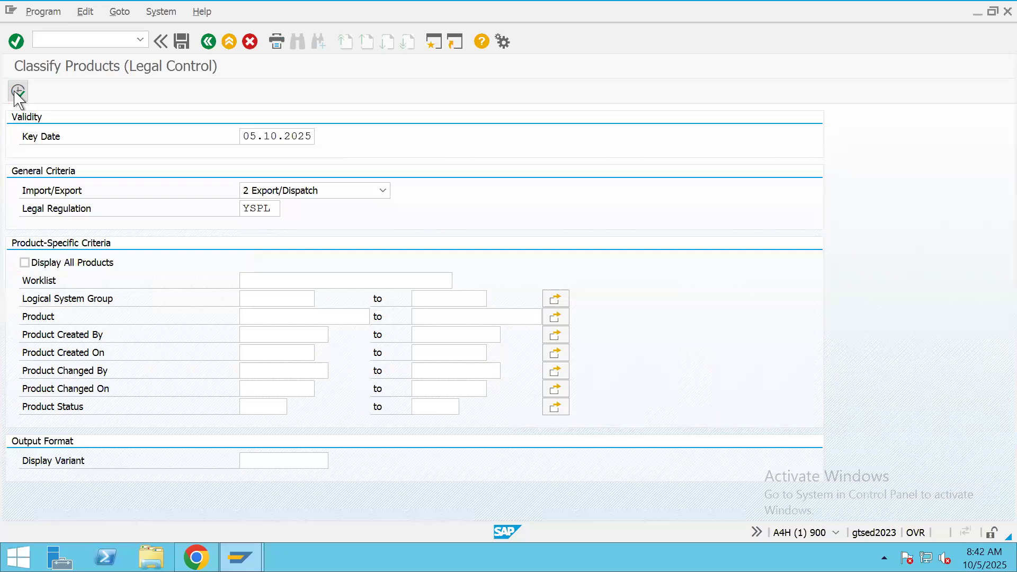
click(461, 463)
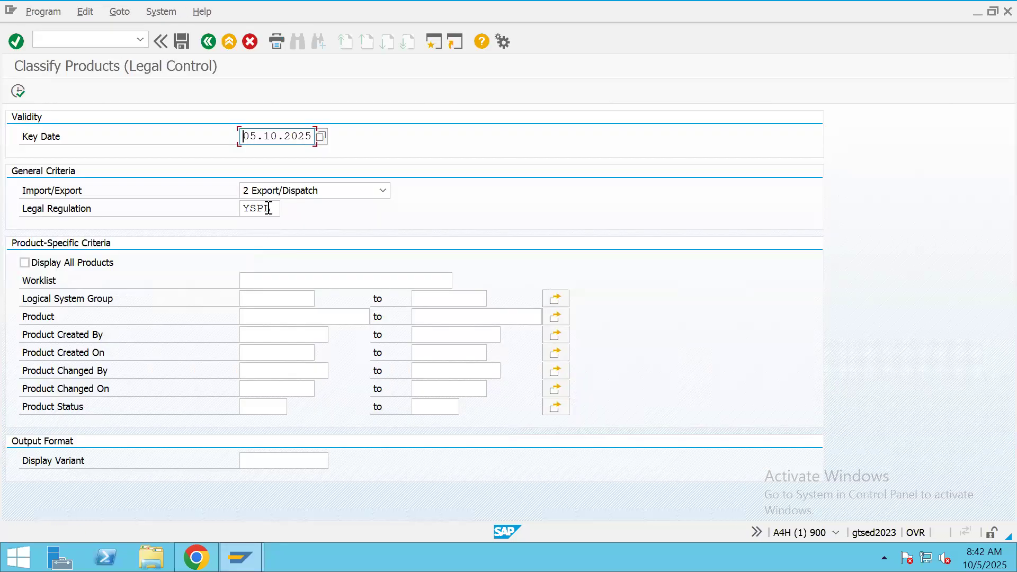
Replace the legal regulation with EAR, Export Administration Regulations, and run the product worklist.
click(269, 208)
key(BackSpace)
key(BackSpace)
key(BackSpace)
key(BackSpace)
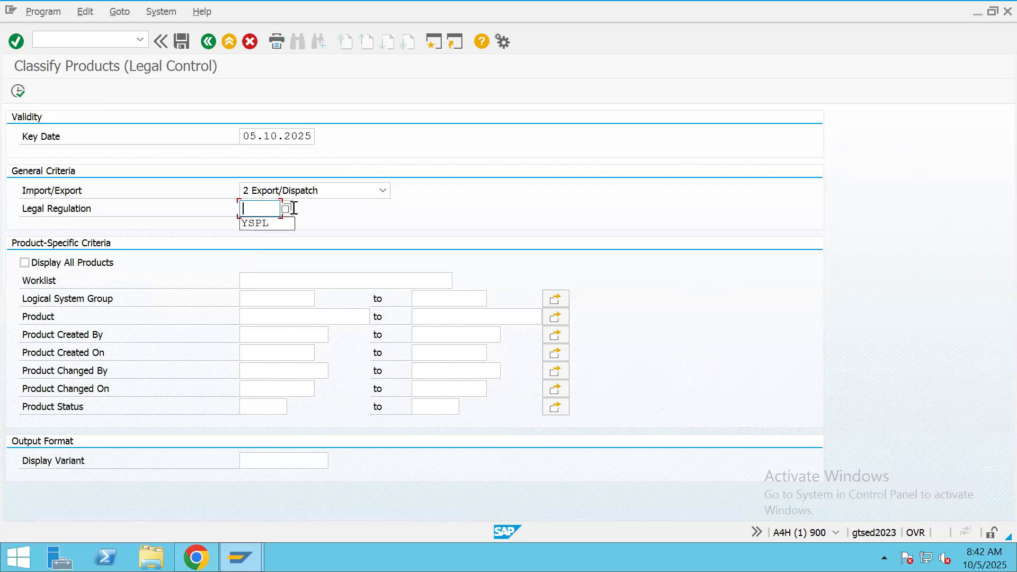
click(285, 209)
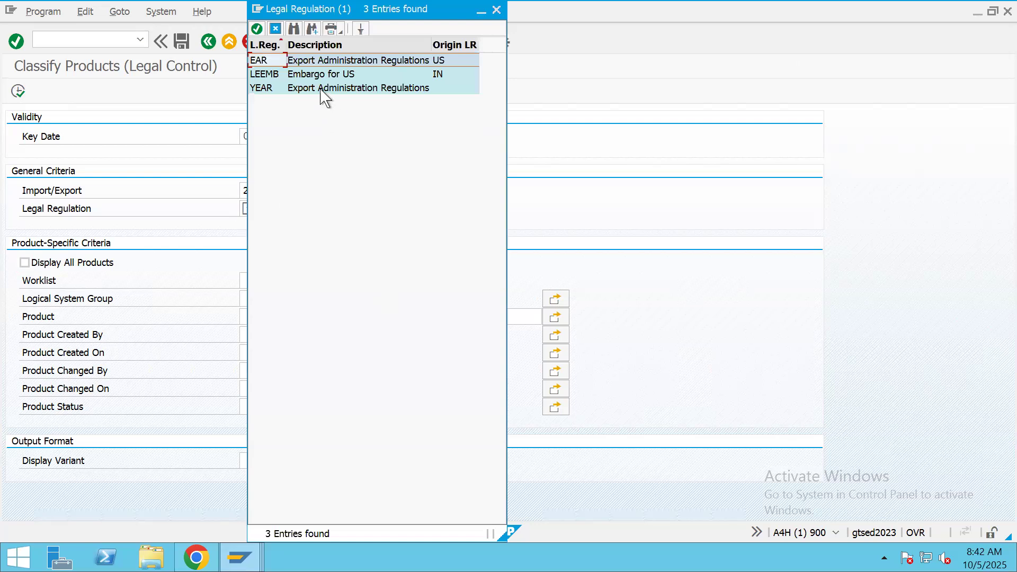
double_click(353, 65)
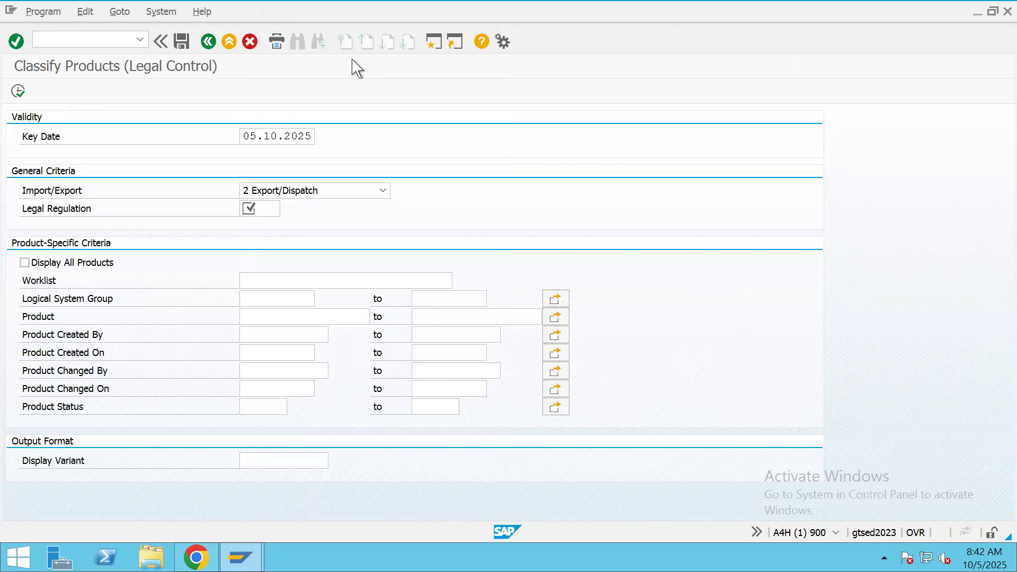
click(18, 91)
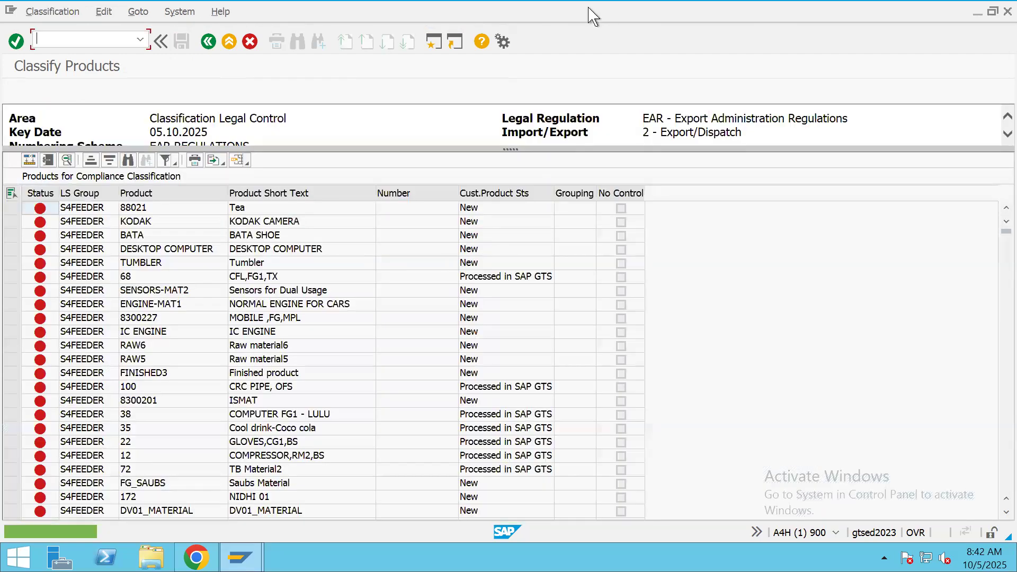
mouse_move(597, 1)
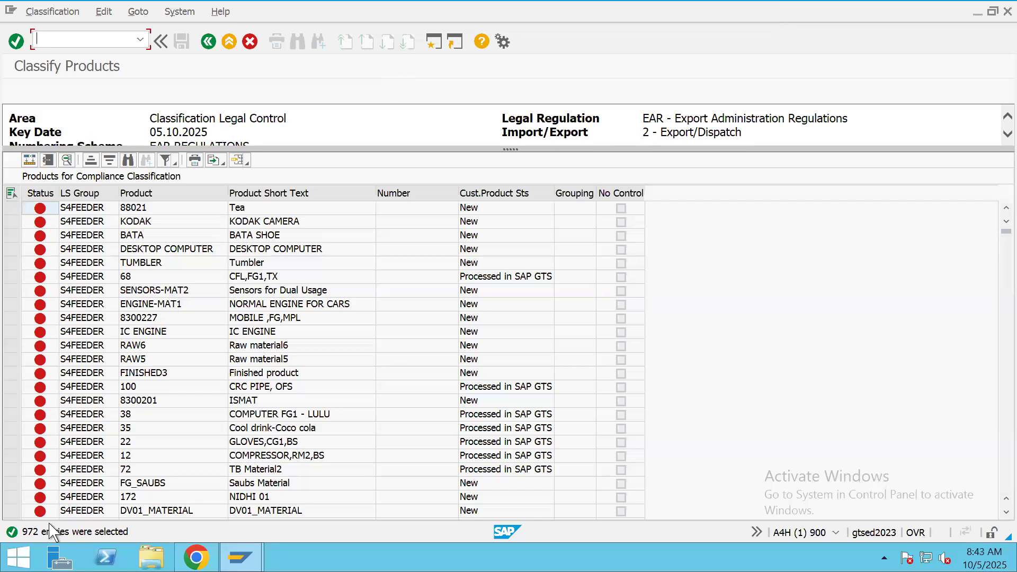
Select the product numbers from 88021 down to FG_SAUBS in the worklist.
click(12, 208)
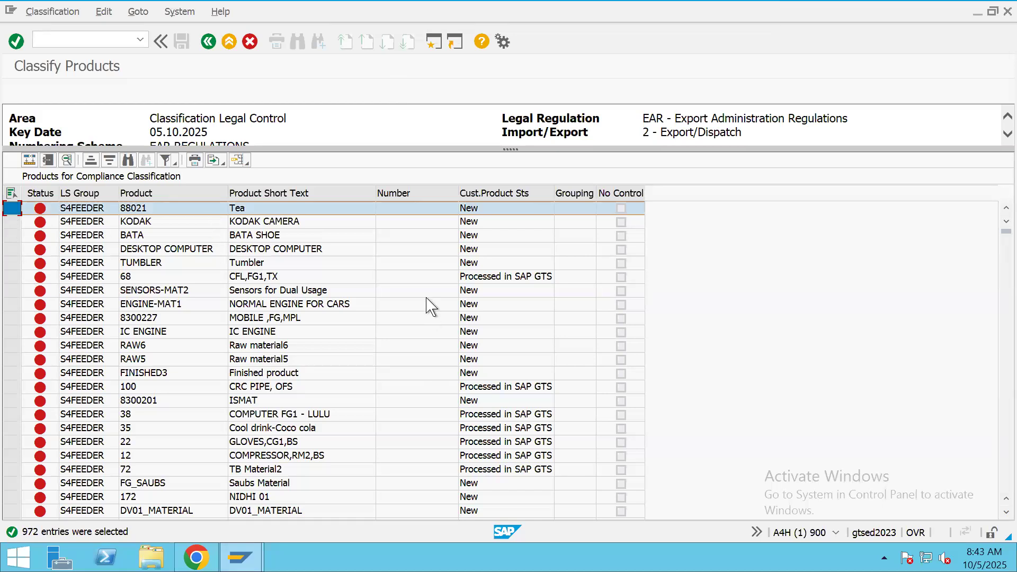
click(149, 210)
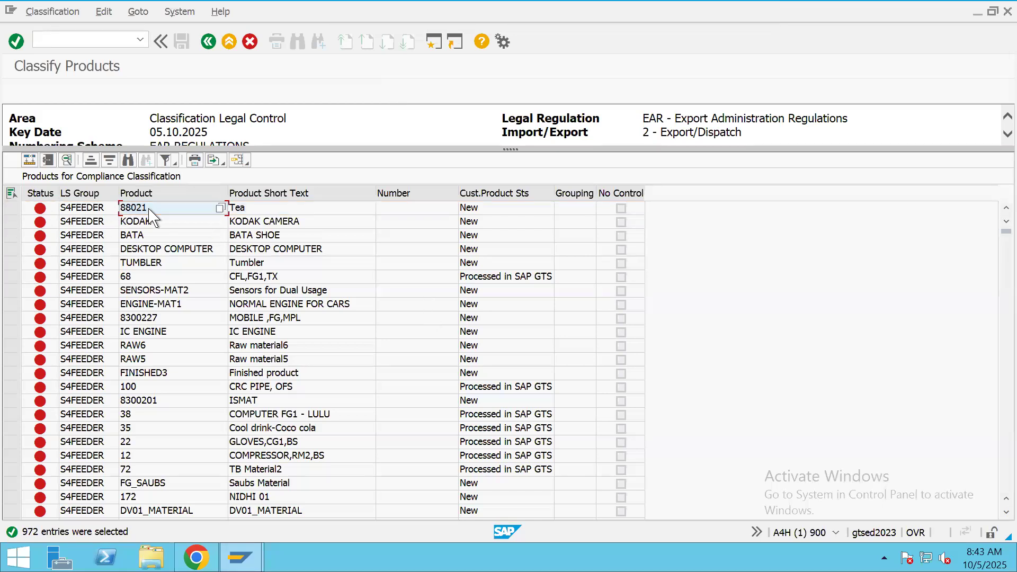
drag(151, 213, 167, 417)
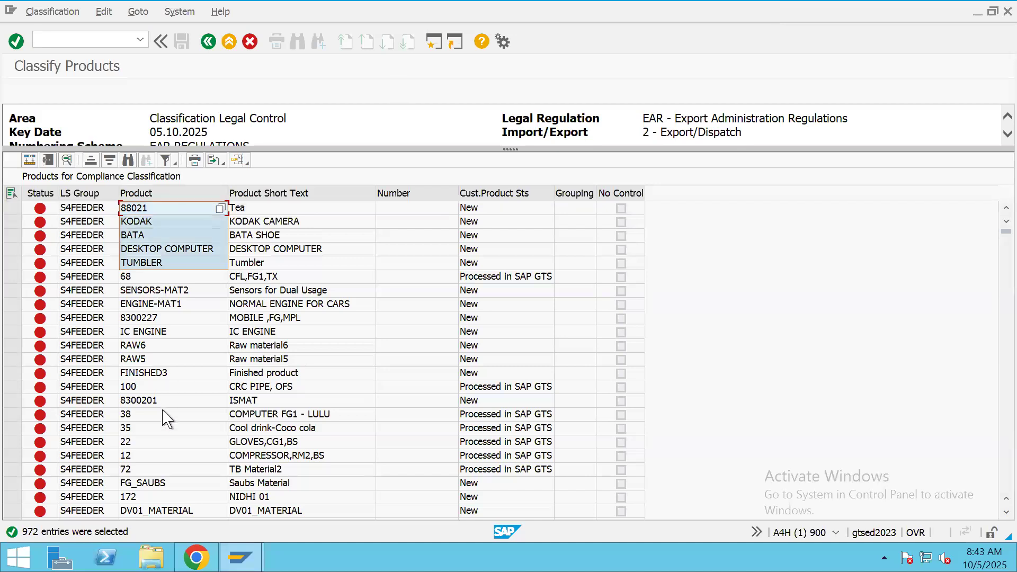
drag(166, 484, 169, 484)
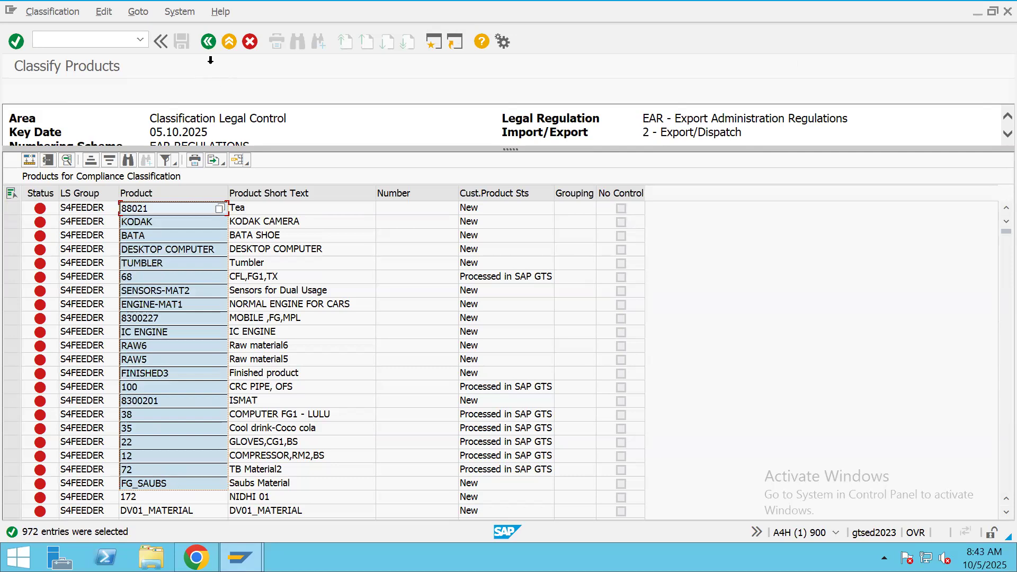
Try the export function in the Product multiple selection, then close it and rerun the worklist.
click(209, 42)
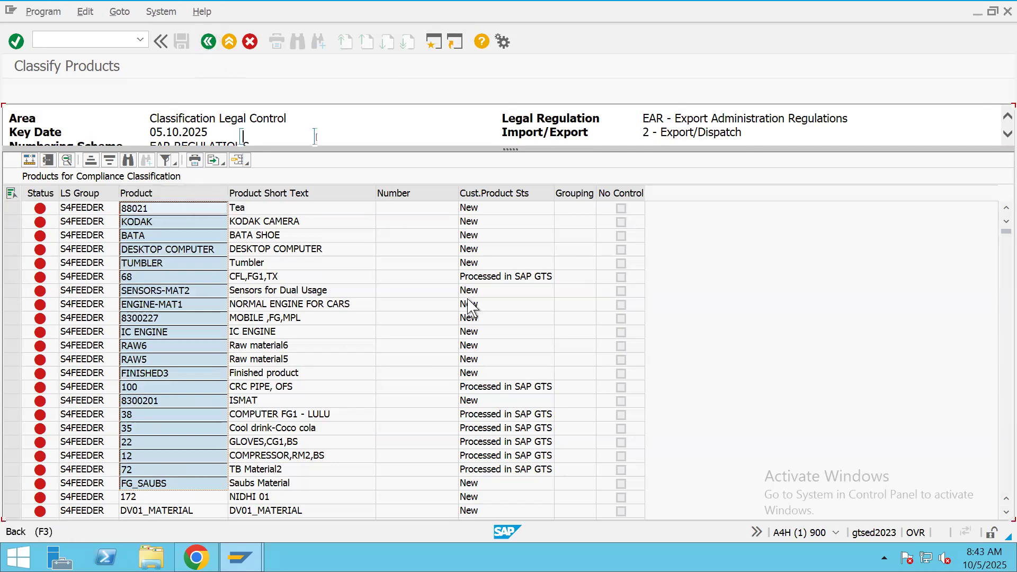
click(559, 319)
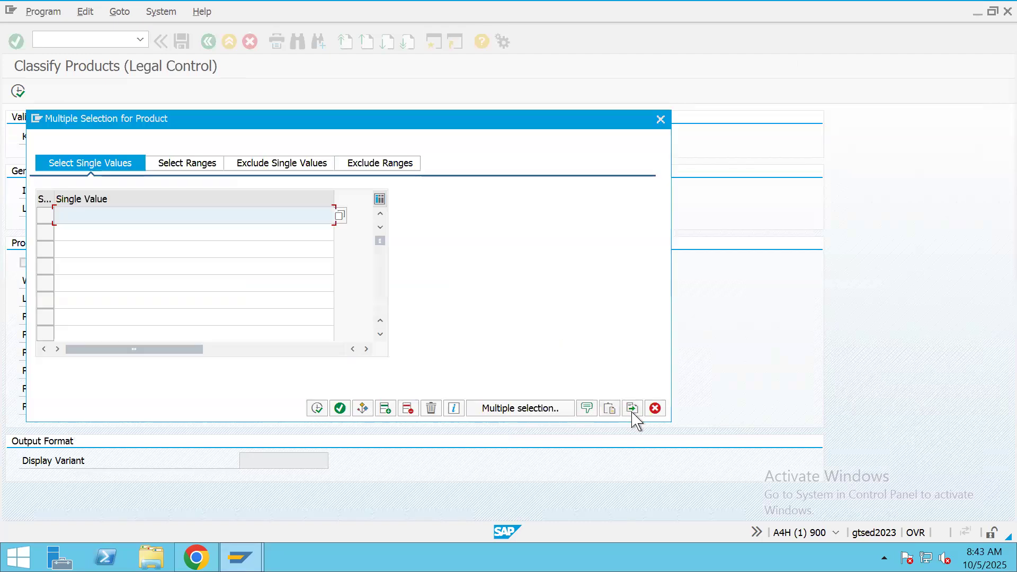
click(339, 407)
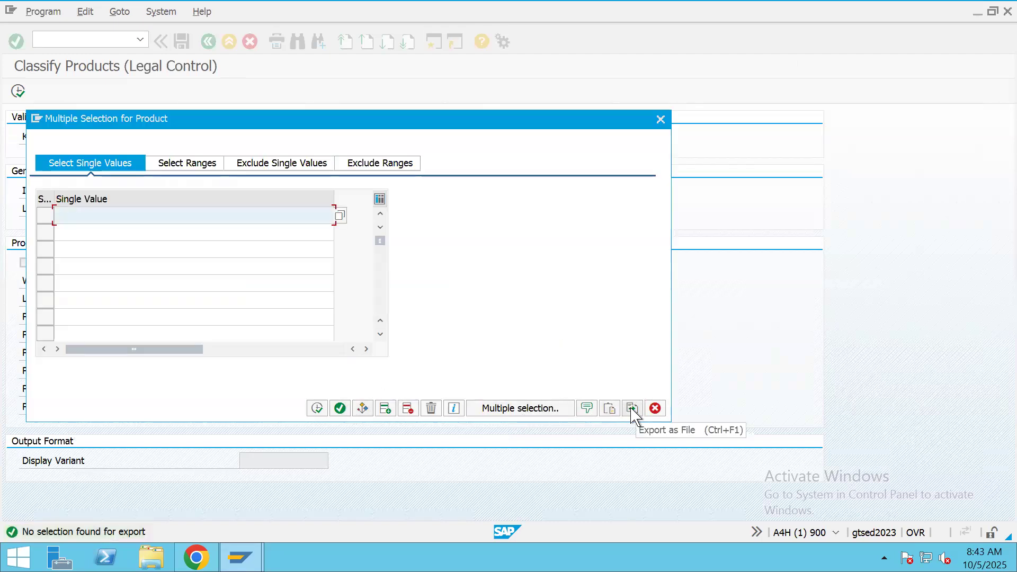
click(660, 119)
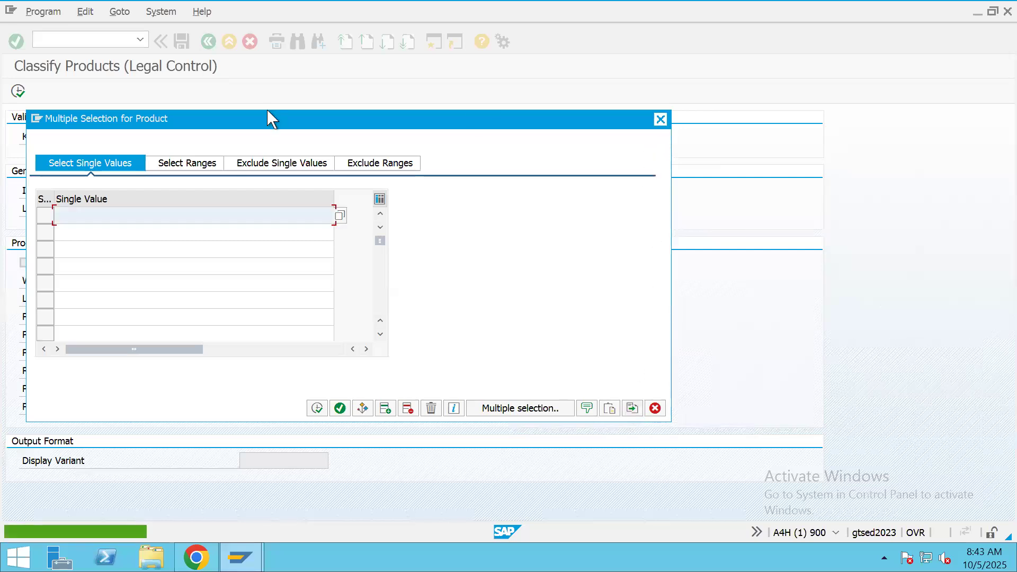
click(18, 91)
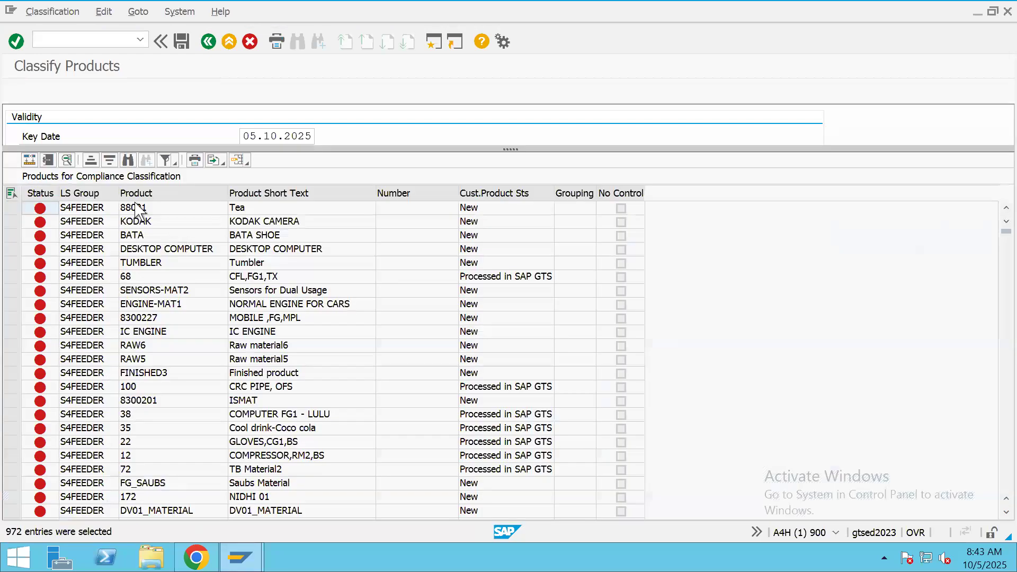
Copy the product numbers from 88021 down to 8300201 and return to the selection criteria.
click(138, 208)
drag(138, 208, 156, 404)
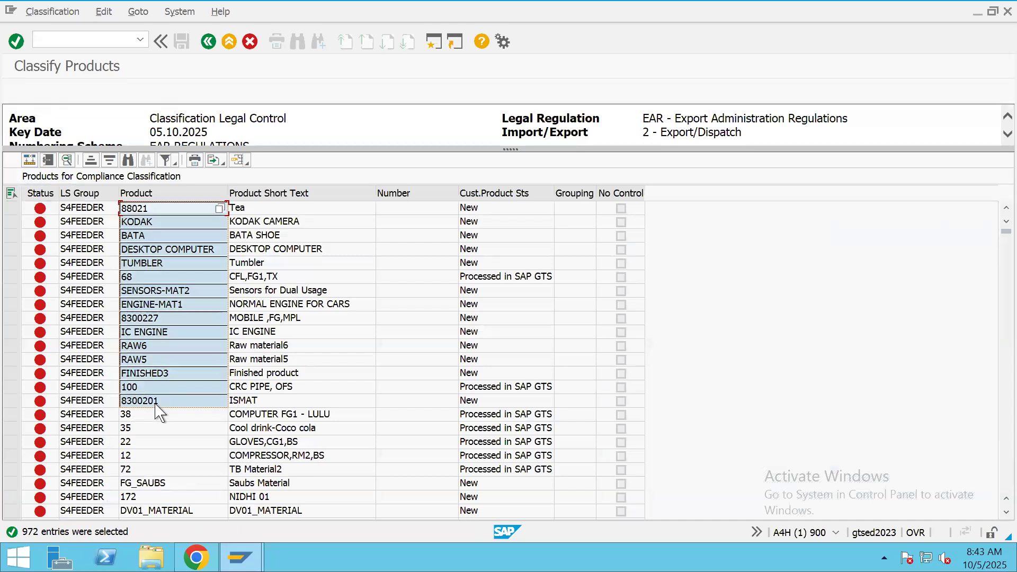
click(209, 42)
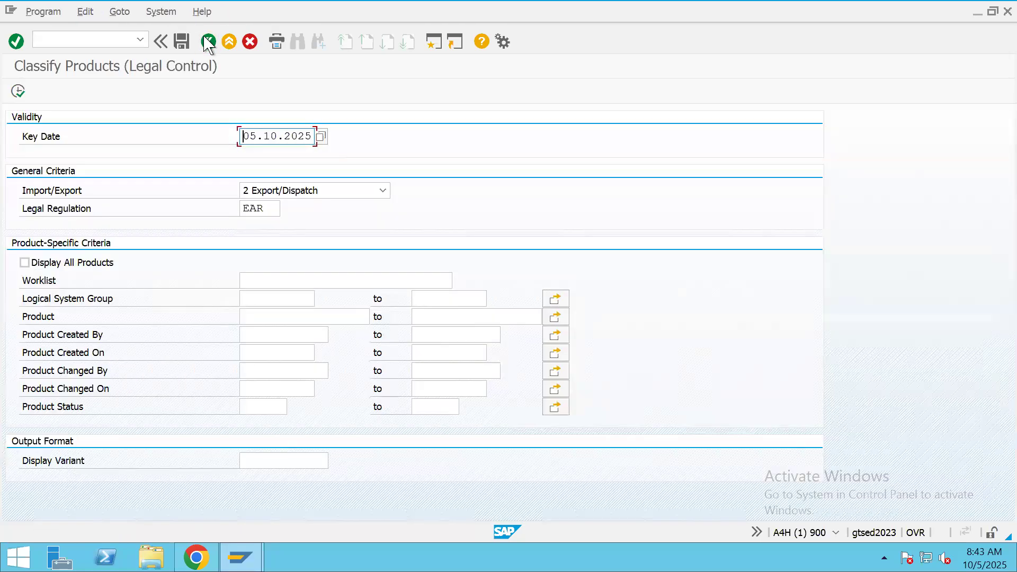
Paste the copied product numbers as single values for the Product criterion and run the worklist for them.
click(555, 317)
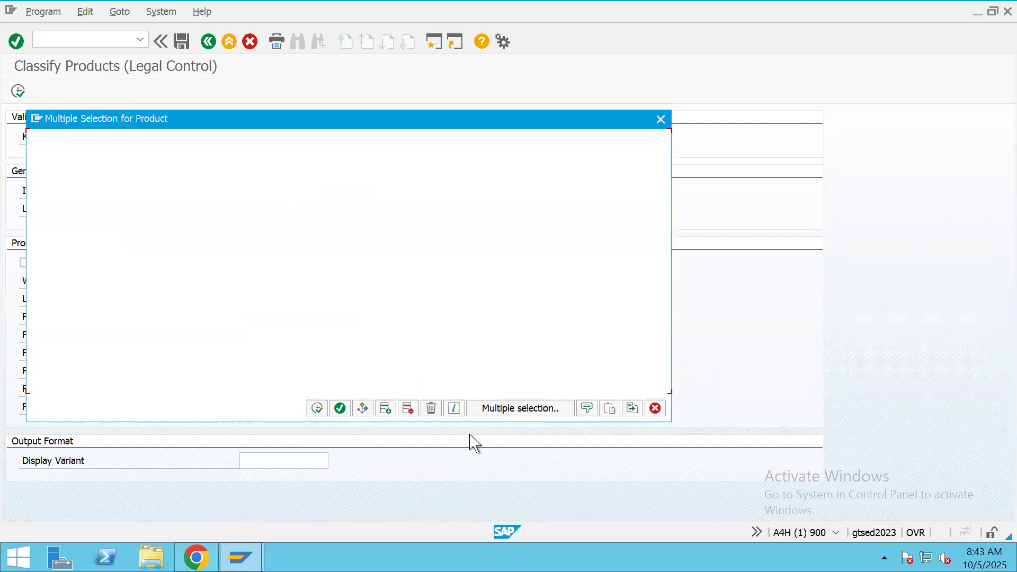
click(634, 409)
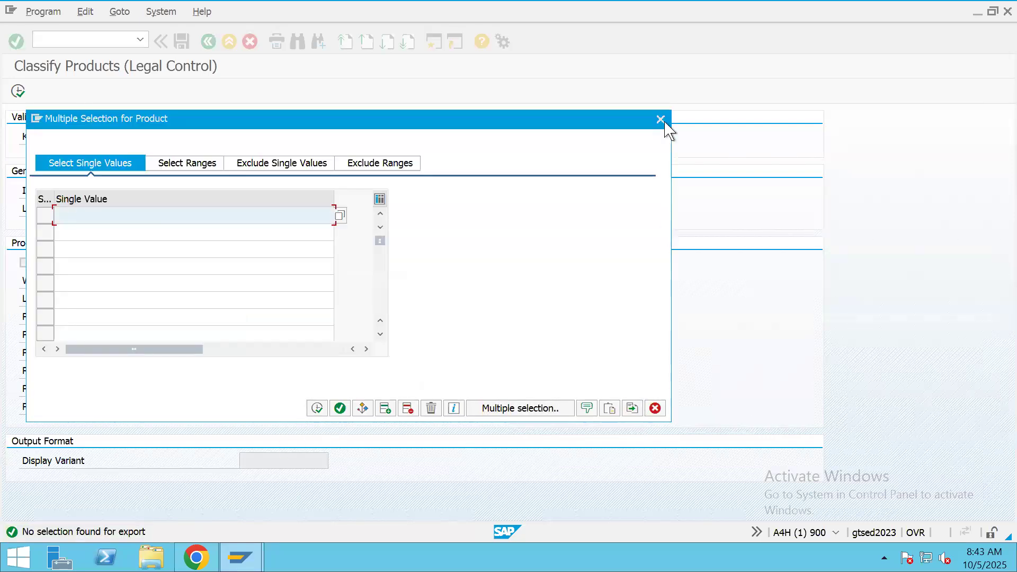
click(610, 409)
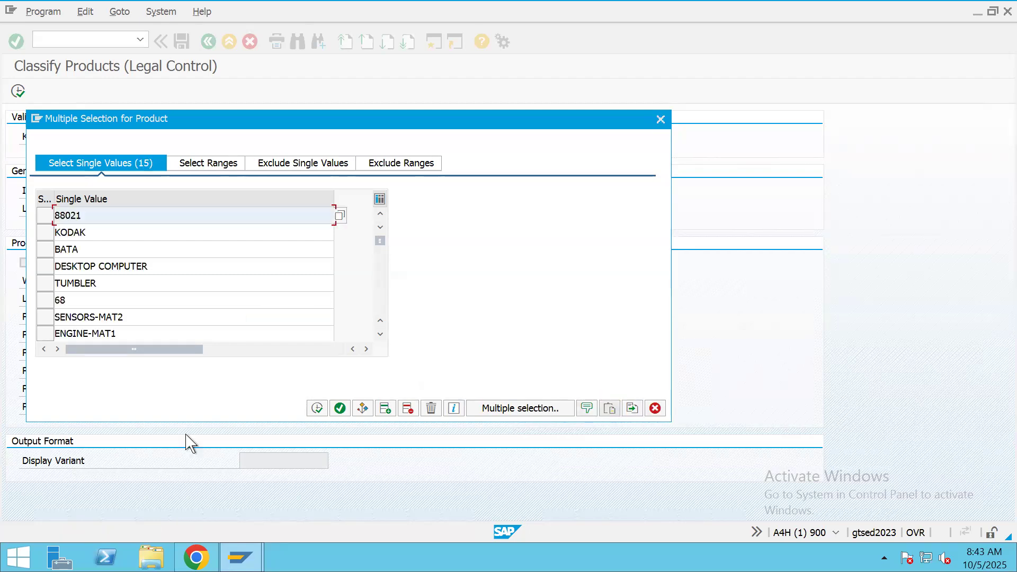
click(316, 409)
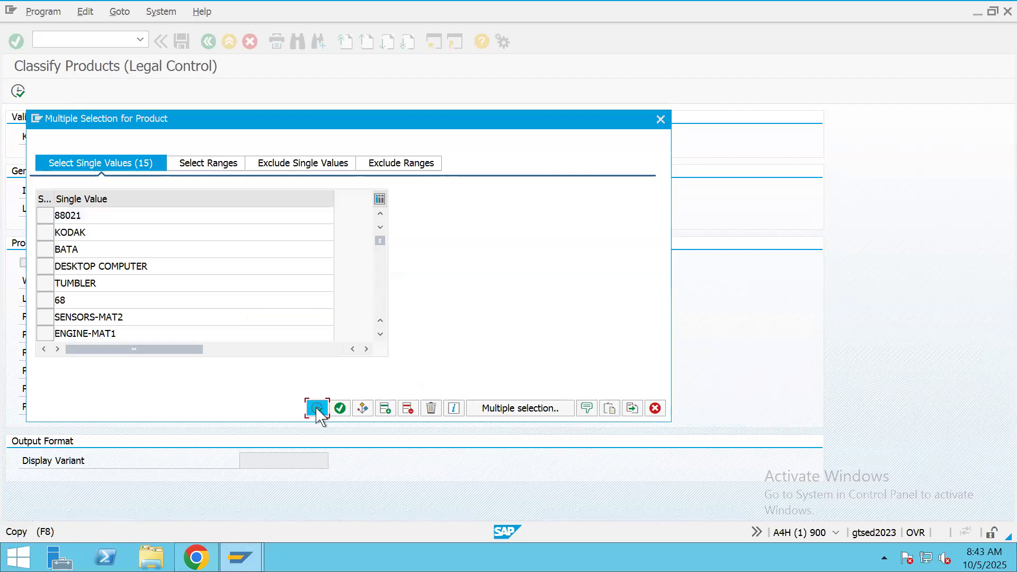
click(18, 92)
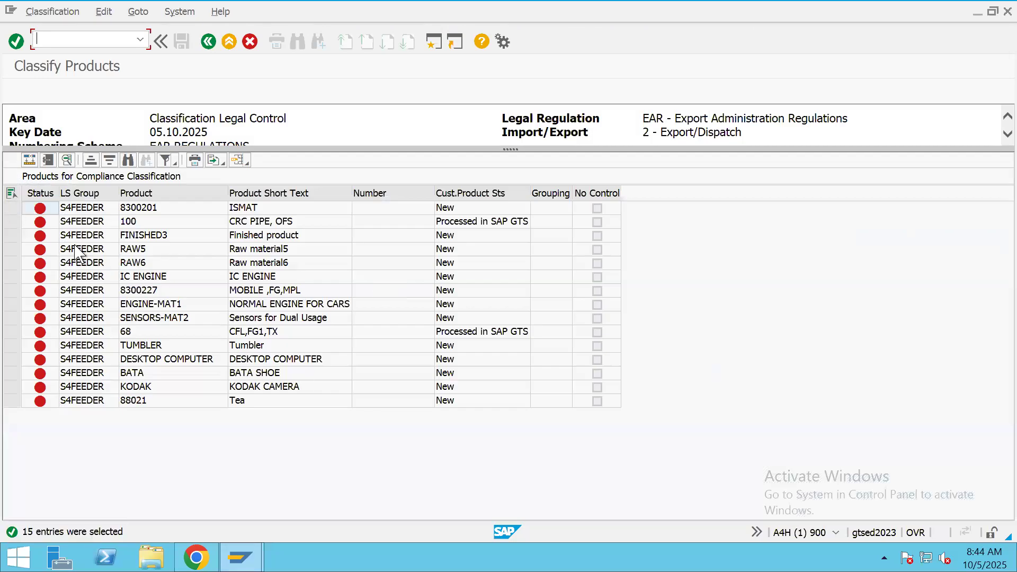
Select all listed products and open Mass Classification for them, moving the dialog clear of the product list.
click(9, 190)
click(11, 195)
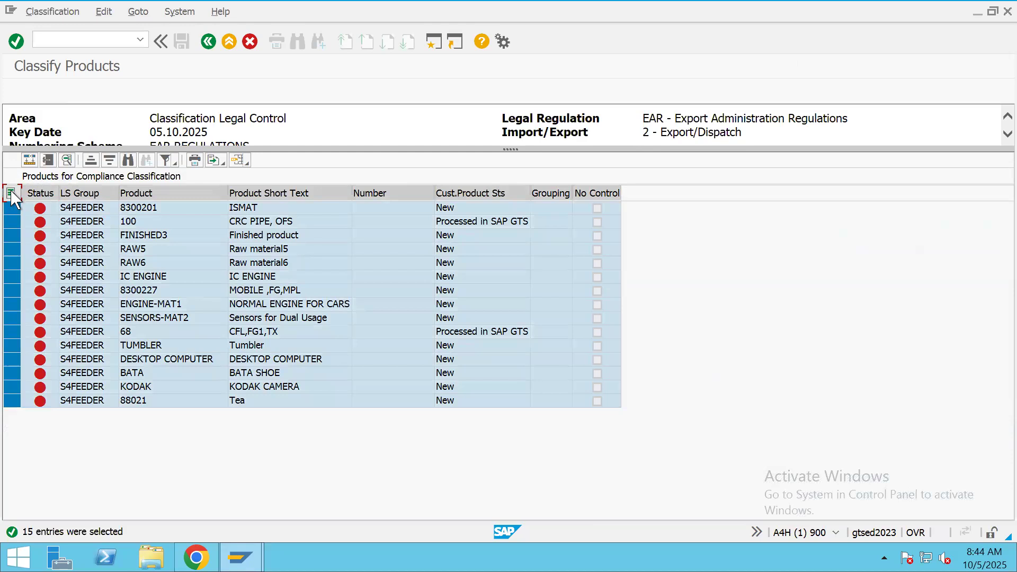
click(29, 160)
drag(297, 79, 454, 140)
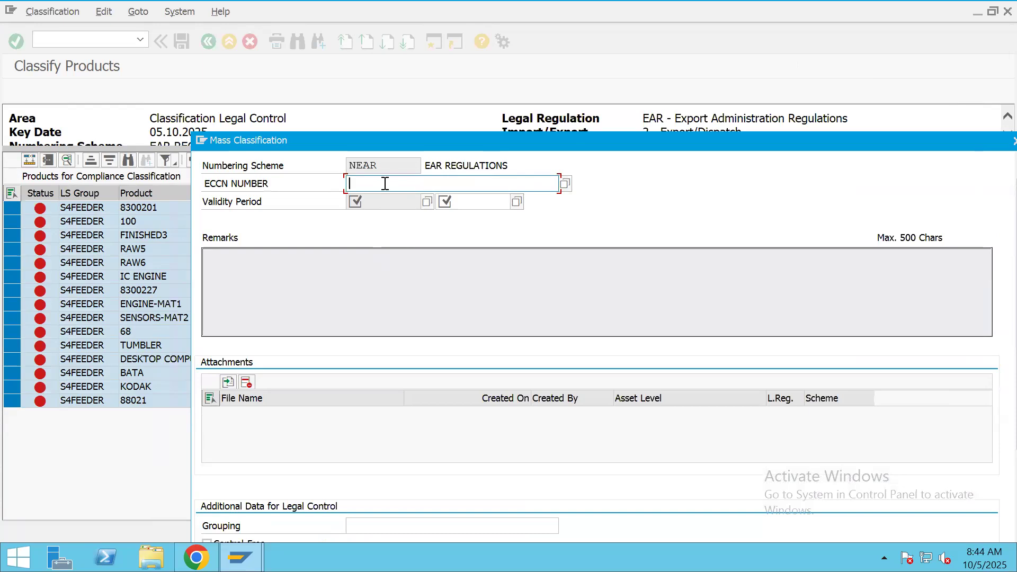
Pick ECCN number 2A111 from category 2, class 2A, for the mass classification and move the dialog so more of it shows.
click(359, 157)
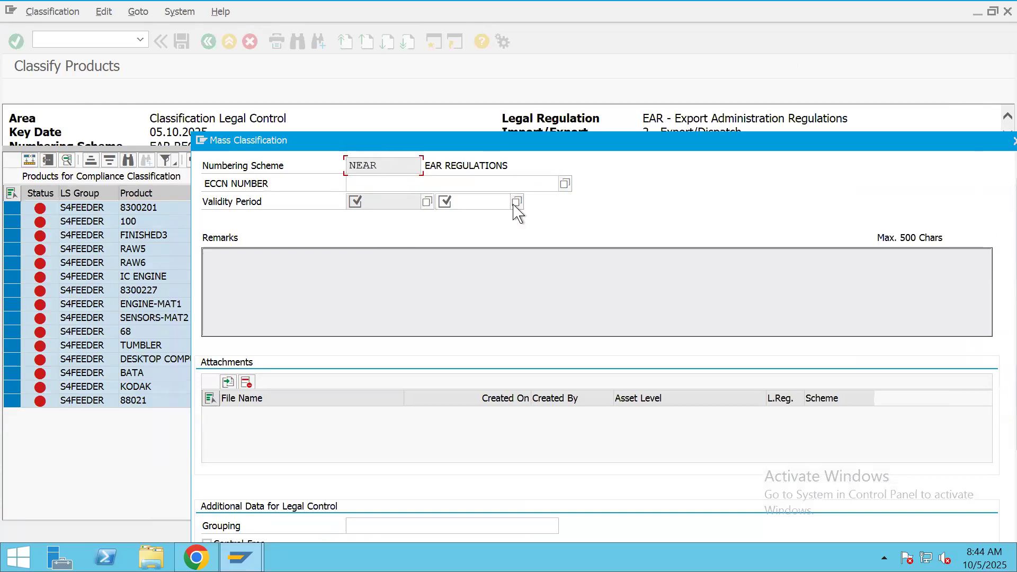
click(564, 184)
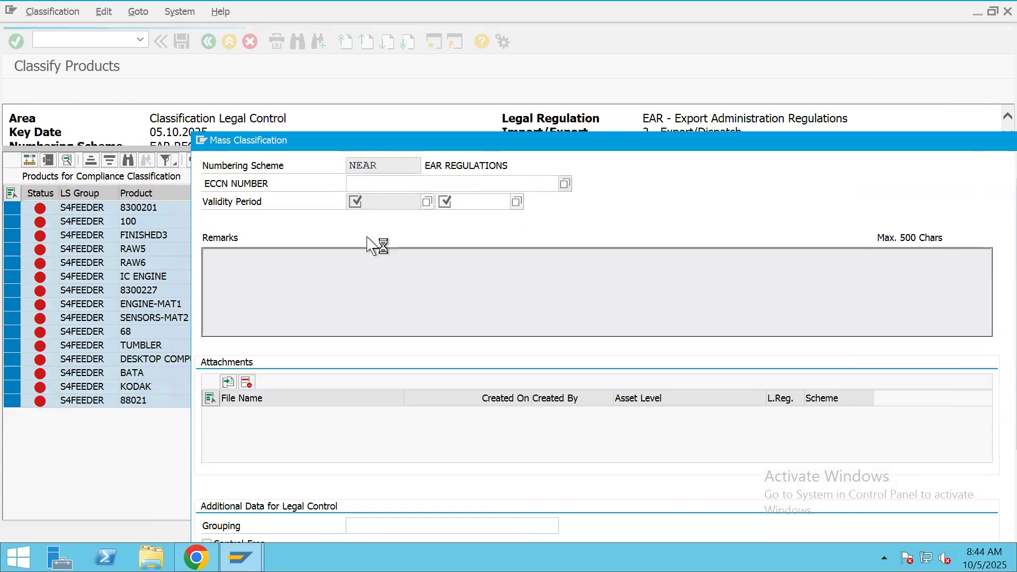
click(71, 92)
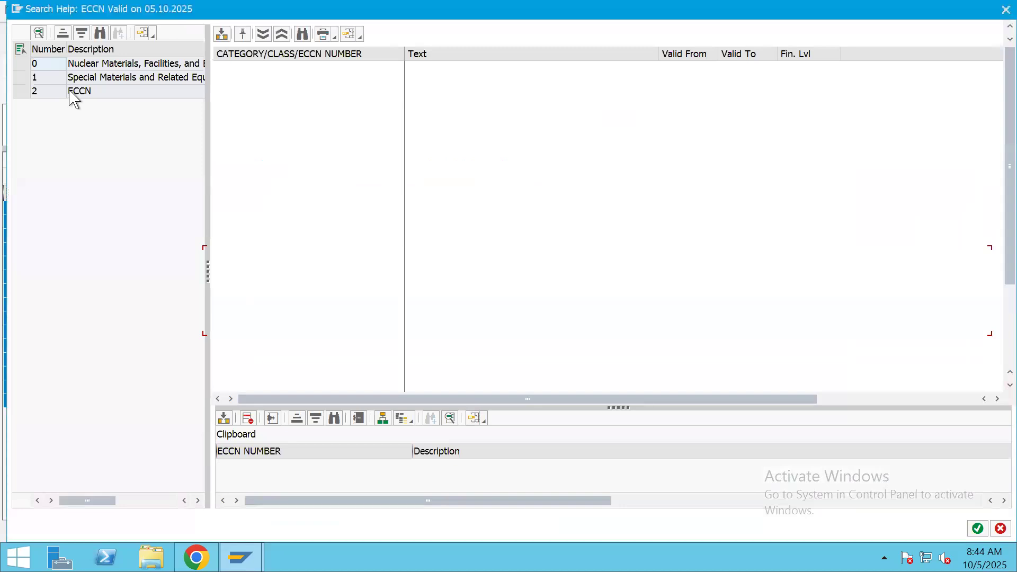
click(222, 68)
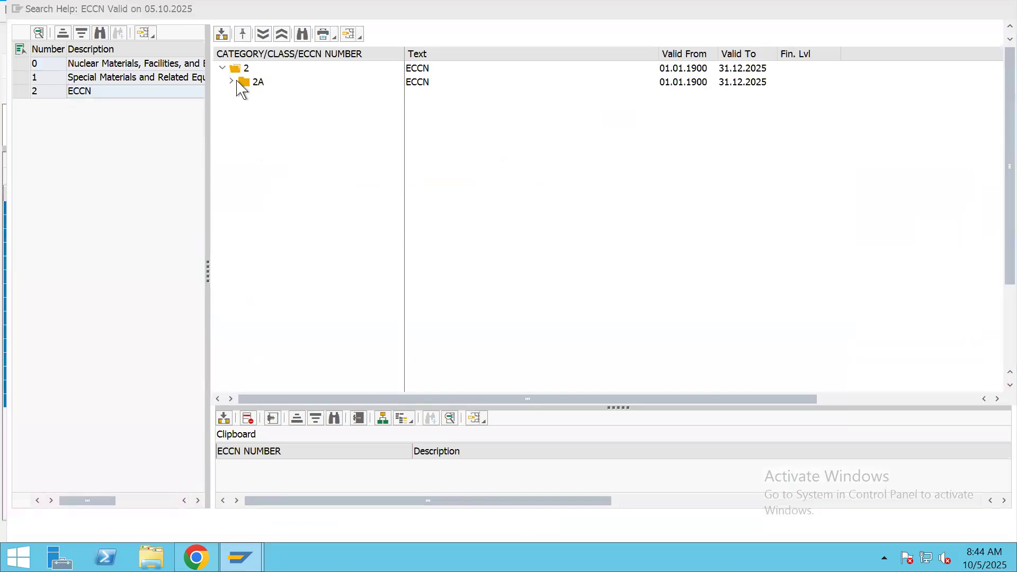
click(231, 81)
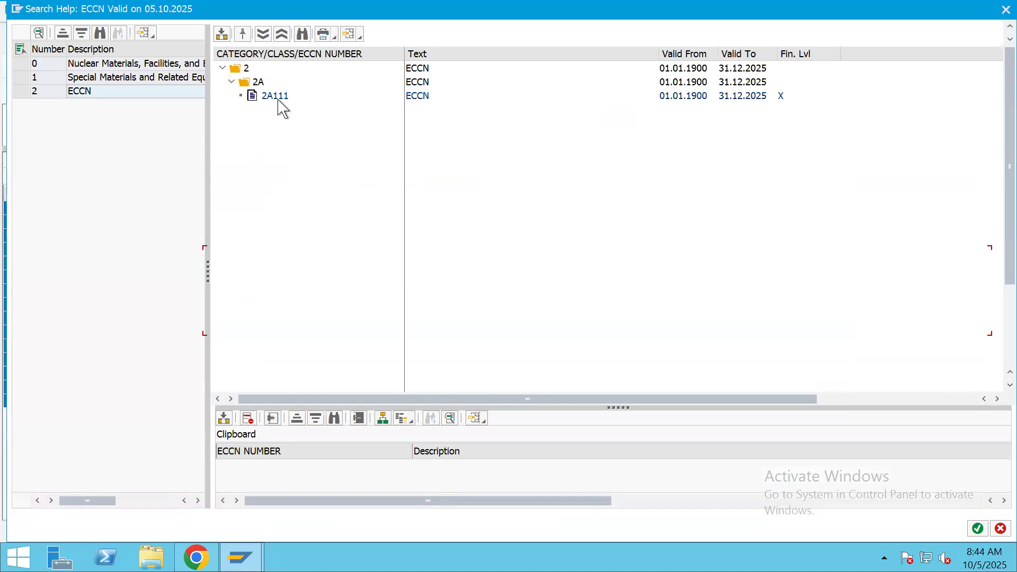
double_click(277, 96)
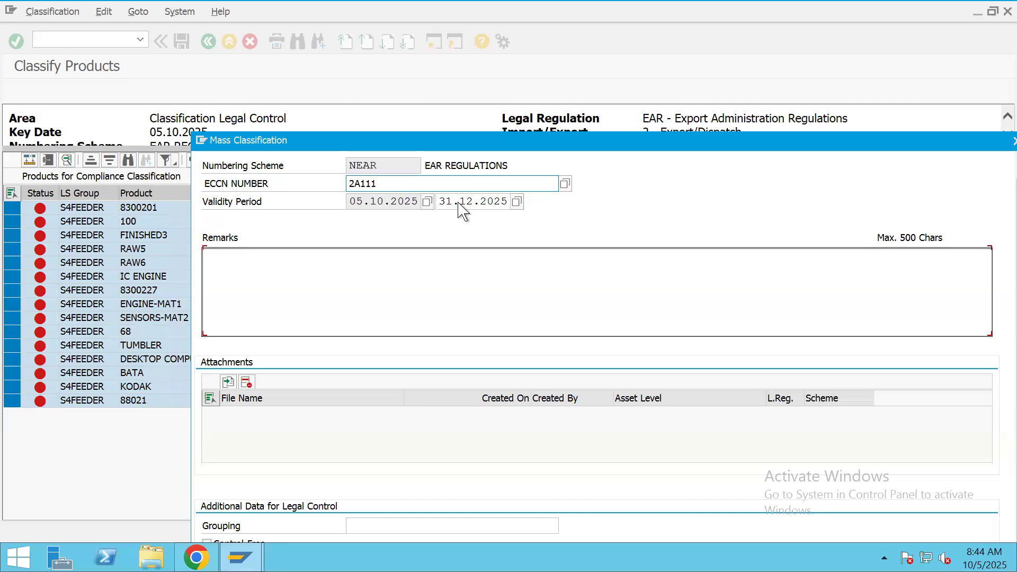
drag(683, 150, 579, 67)
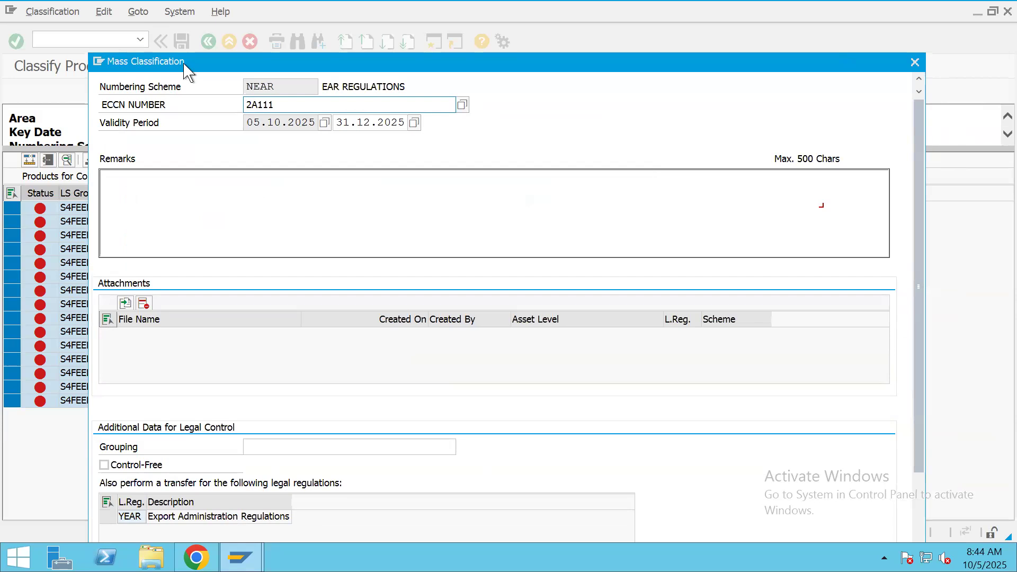
key(alt+Tab)
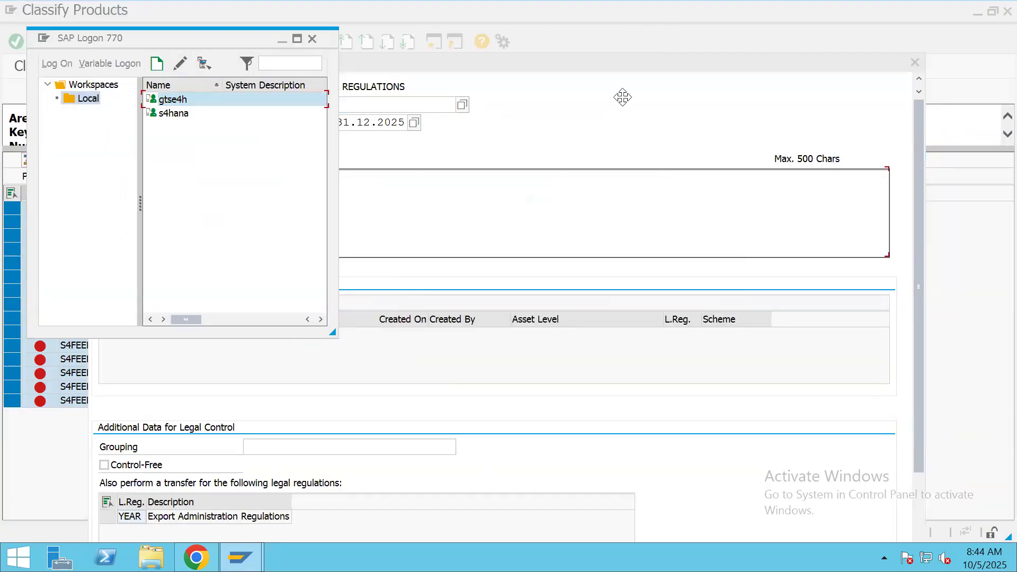
click(674, 16)
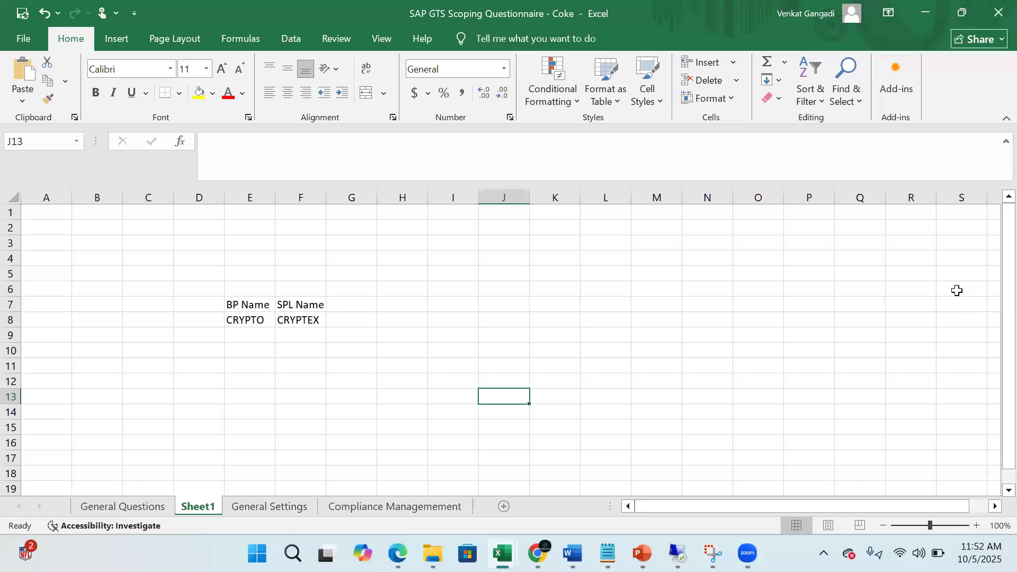
click(747, 558)
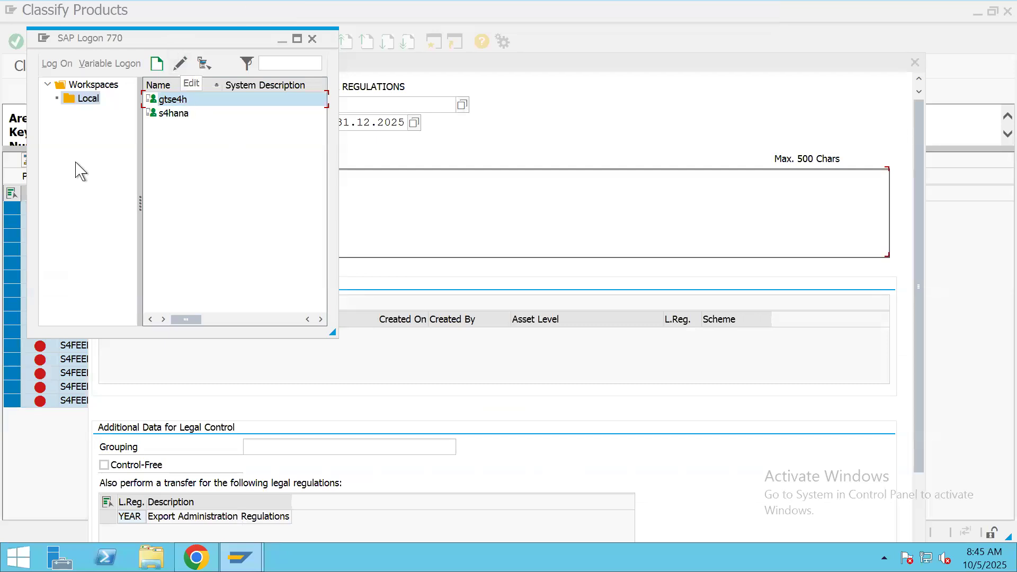
click(223, 167)
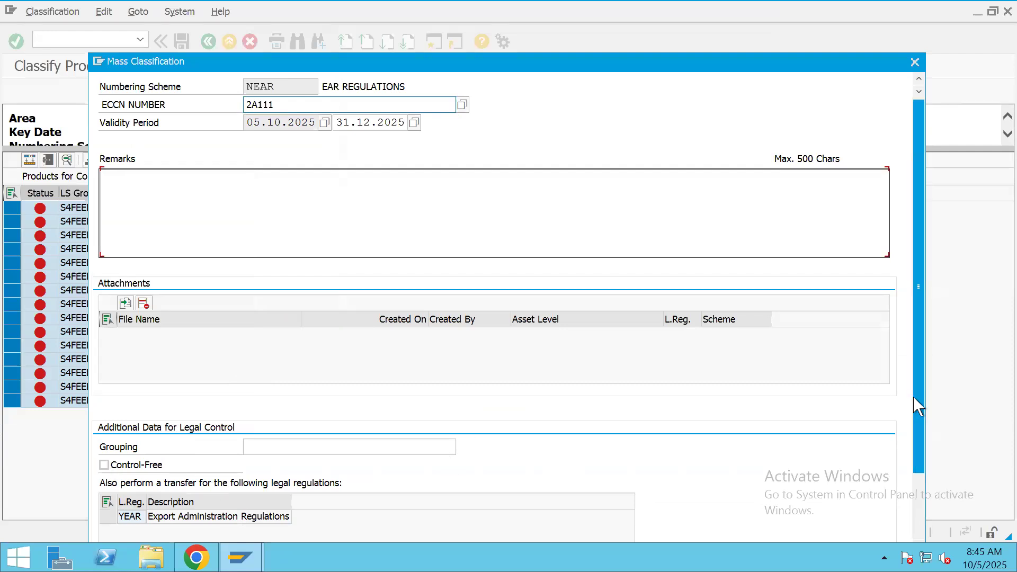
Open a new GUI window and run Maintain Products in change mode from the GTS export view of Classification/Master Data for regulation EAR.
scroll(916, 404, down, 3)
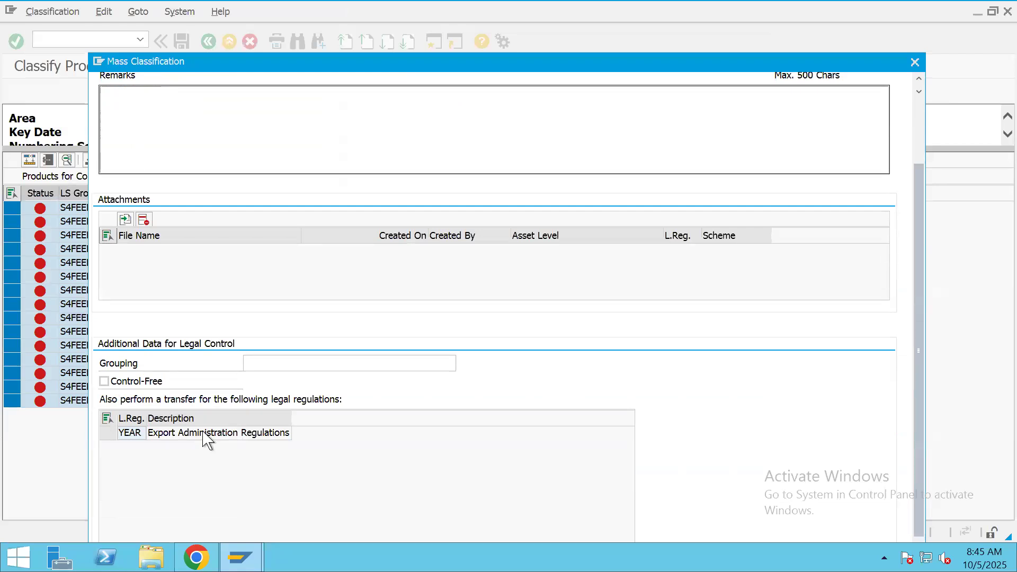
click(99, 61)
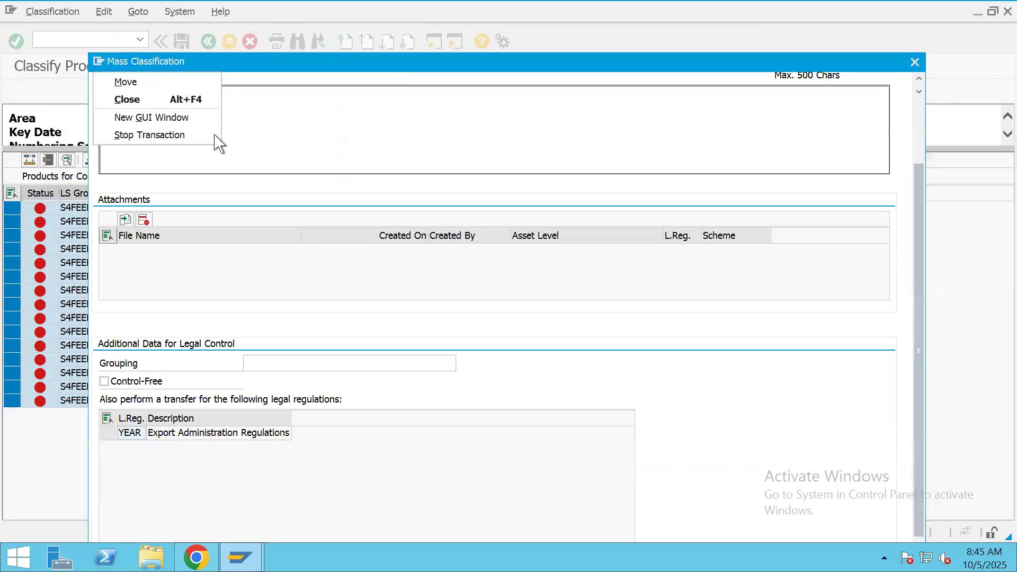
click(185, 119)
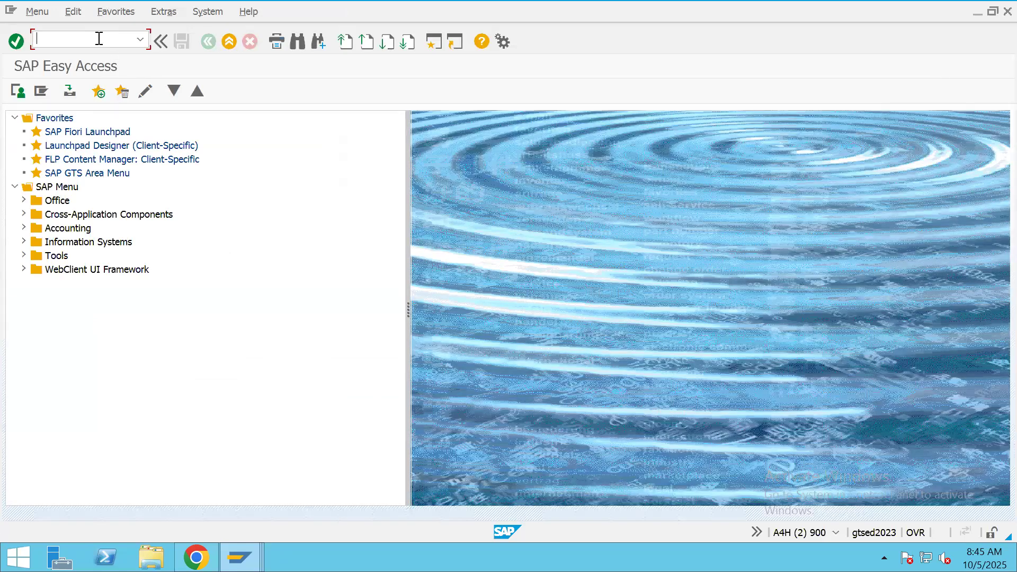
double_click(101, 175)
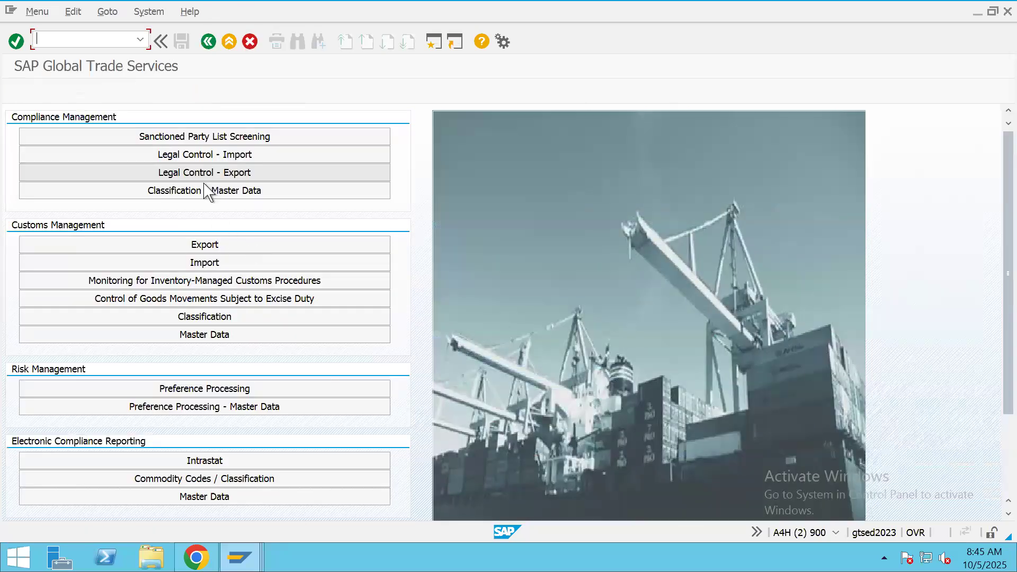
click(175, 192)
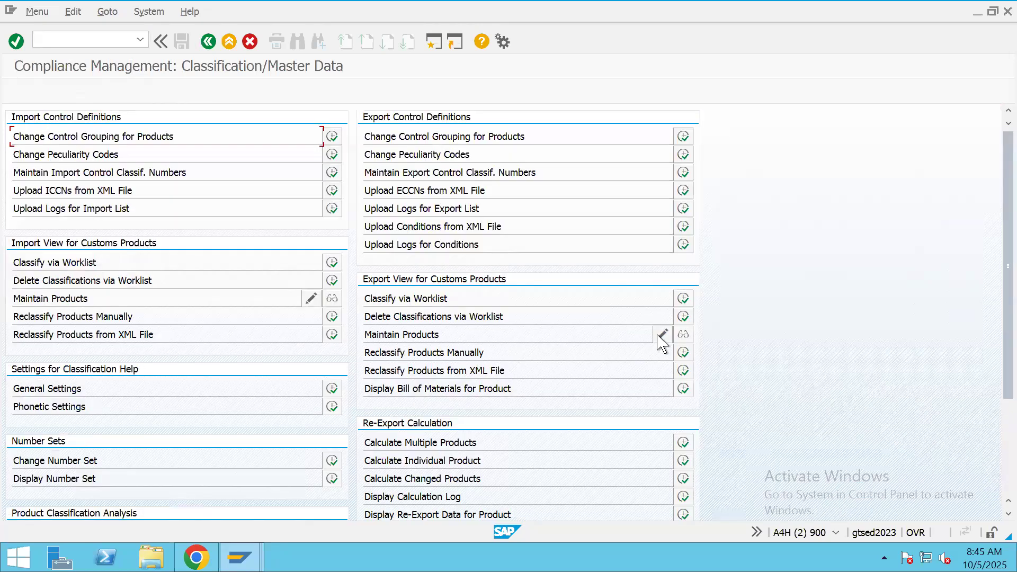
click(660, 336)
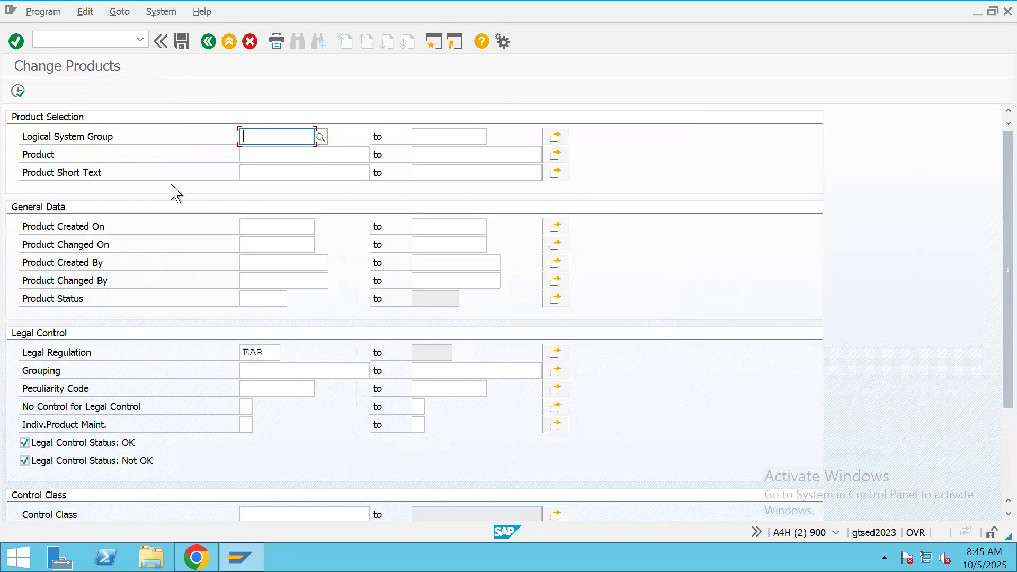
click(19, 92)
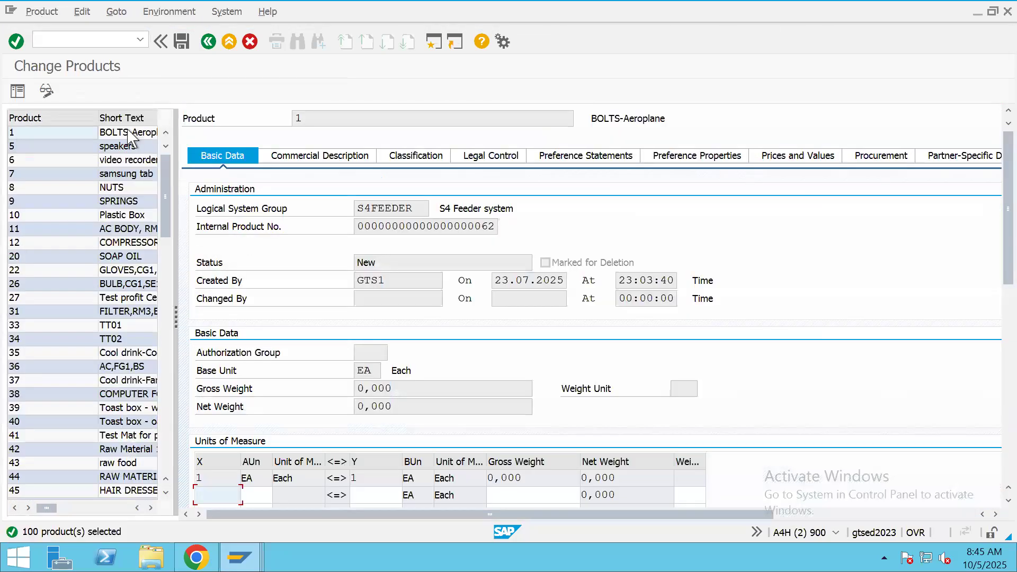
Open the Legal Control data of product 1, BOLTS-Aeroplane, and mark its EAR export classification as No Control.
click(129, 132)
click(508, 157)
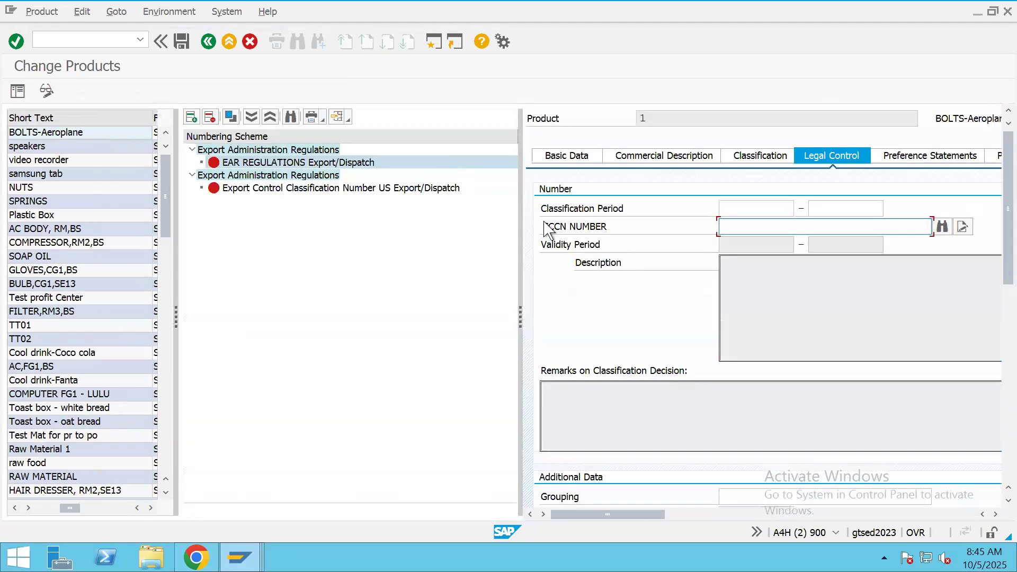
click(763, 161)
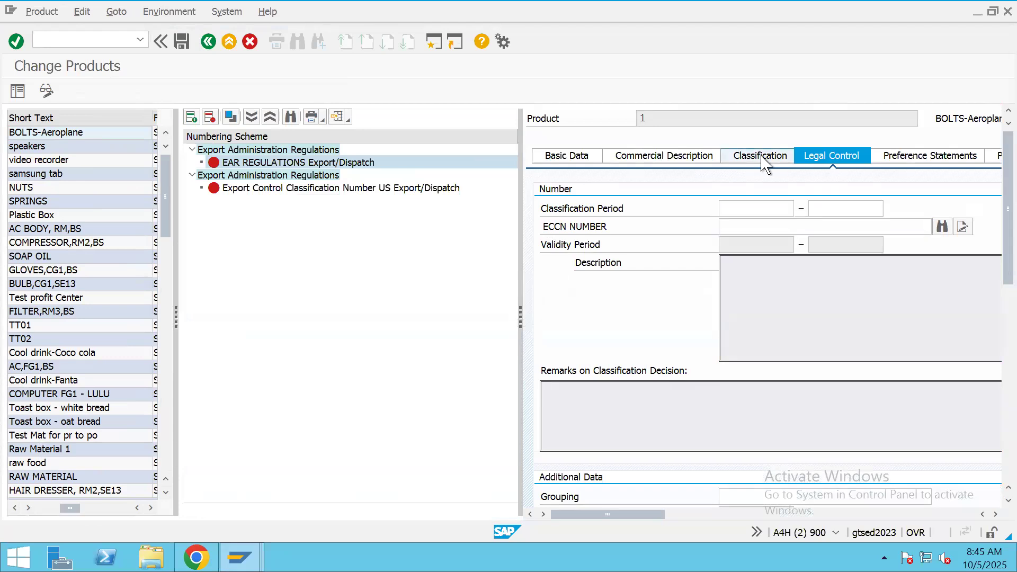
click(830, 158)
drag(1000, 194, 1000, 254)
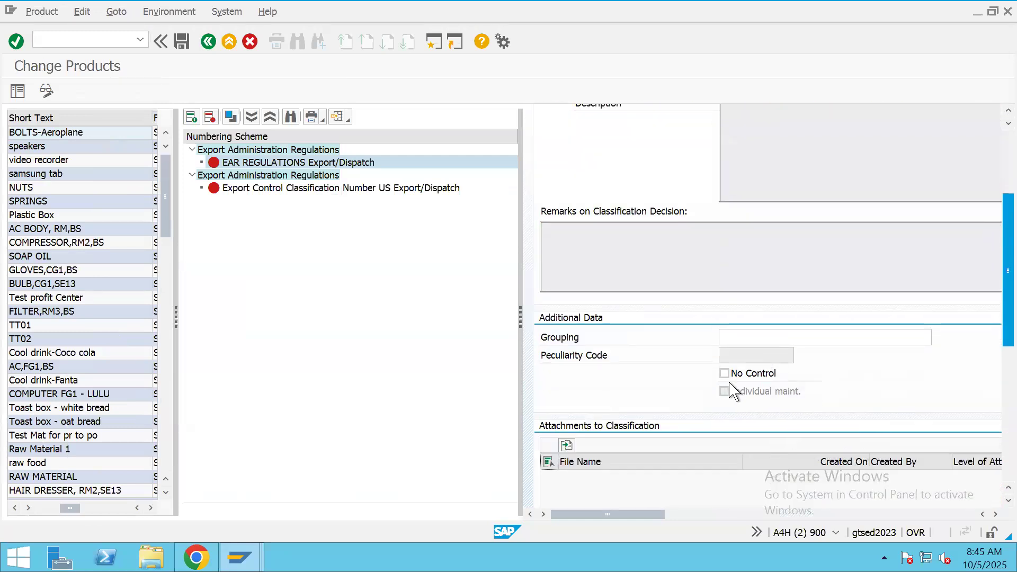
click(728, 374)
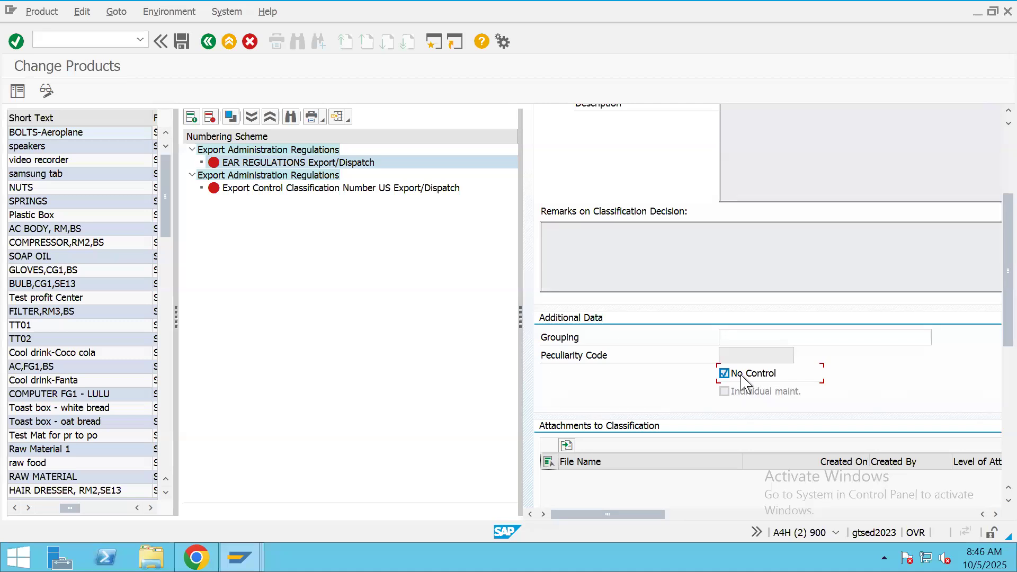
Compare the Control-Free option in the Mass Classification dialog with the No Control option in the Change Products window.
click(241, 557)
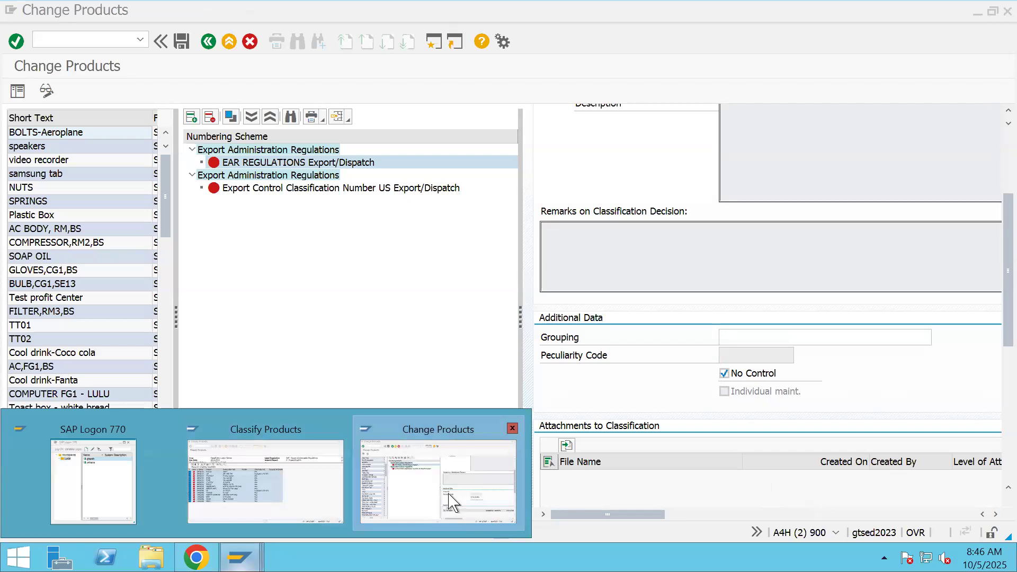
click(449, 500)
click(241, 557)
click(240, 481)
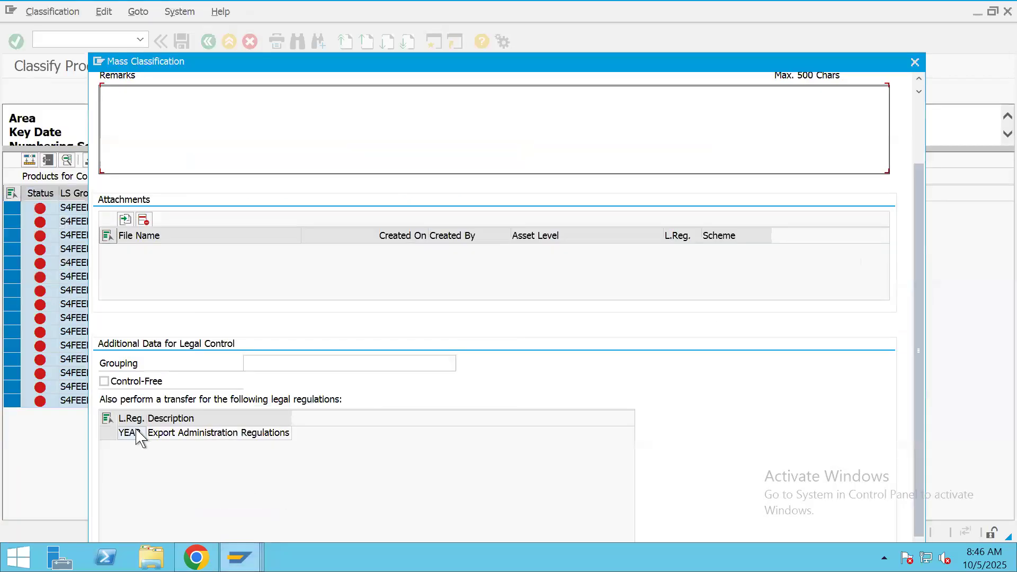
drag(203, 71, 297, 213)
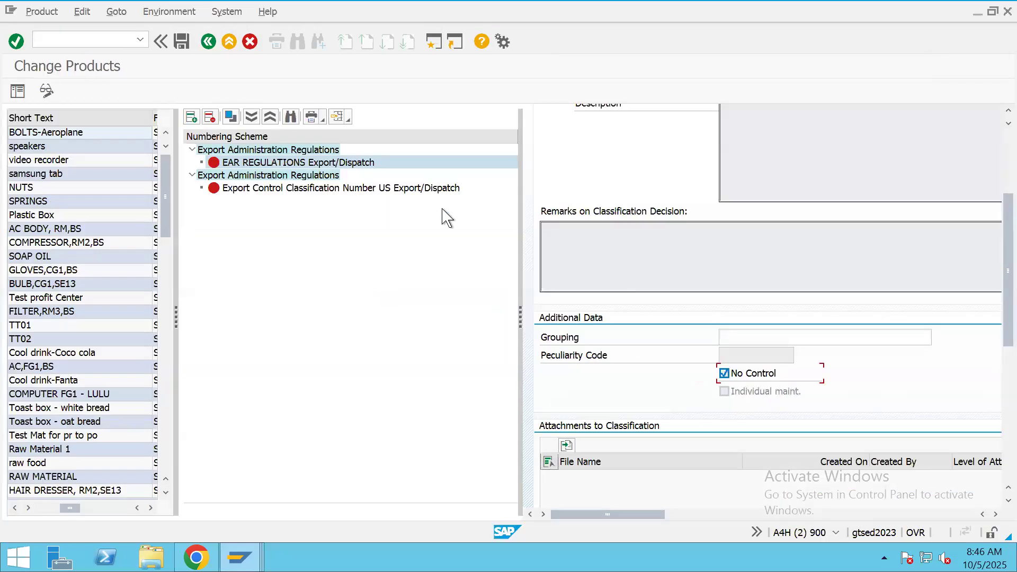
Switch to the Excel workbook SAP GTS Master Sheet - Class Notes and look over its Product Classification sheet.
click(678, 13)
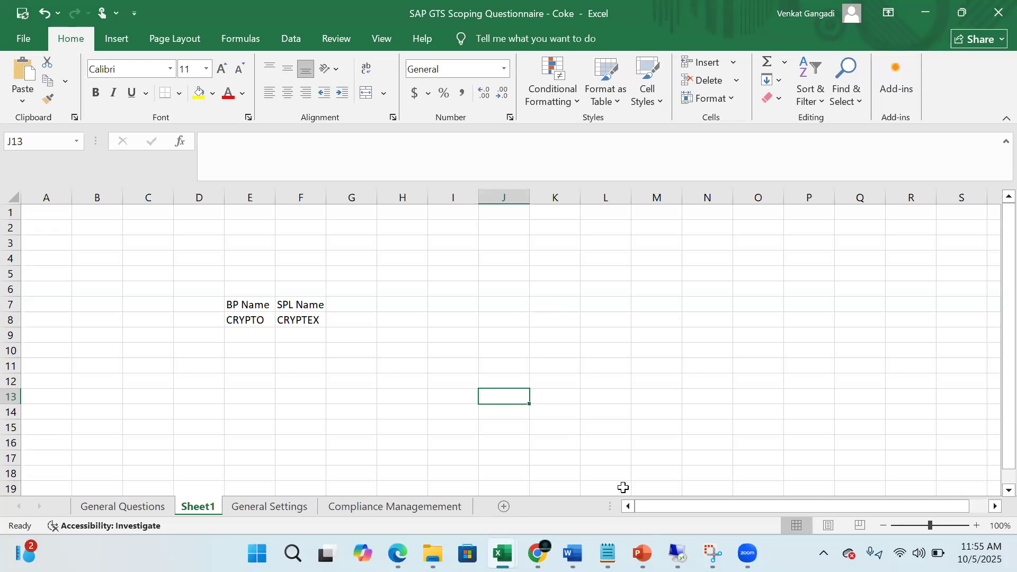
mouse_move(502, 554)
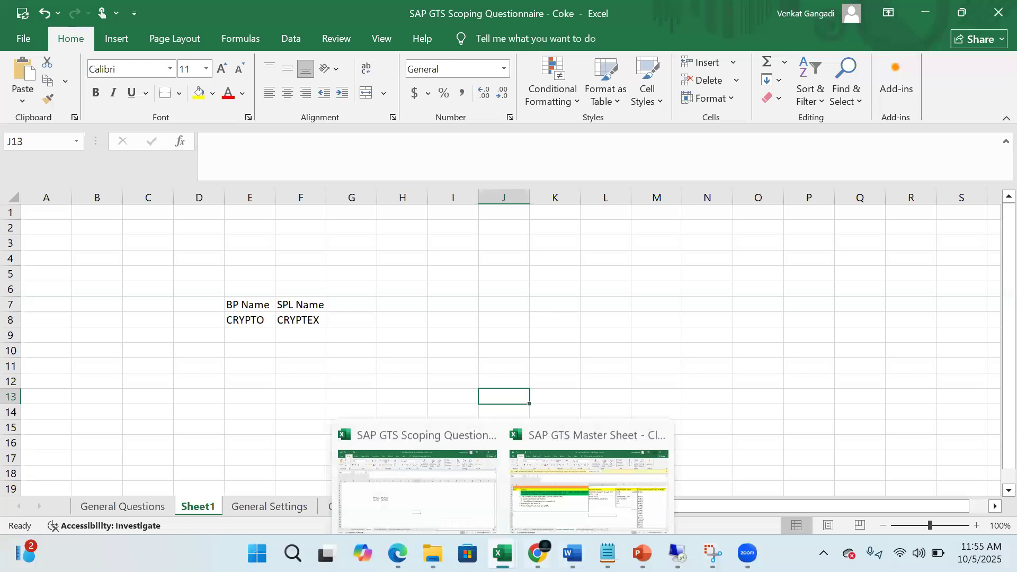
click(637, 449)
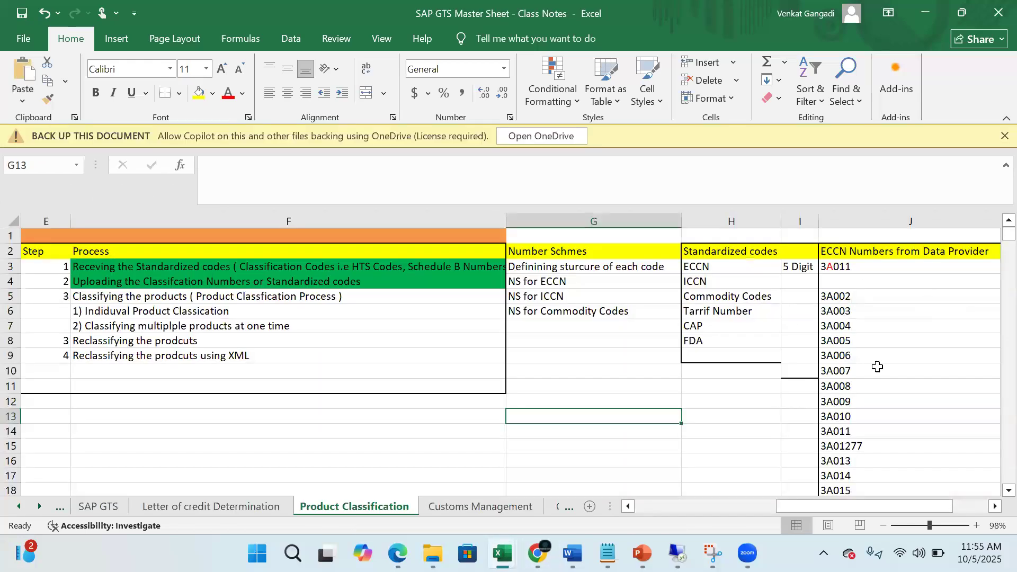
click(994, 508)
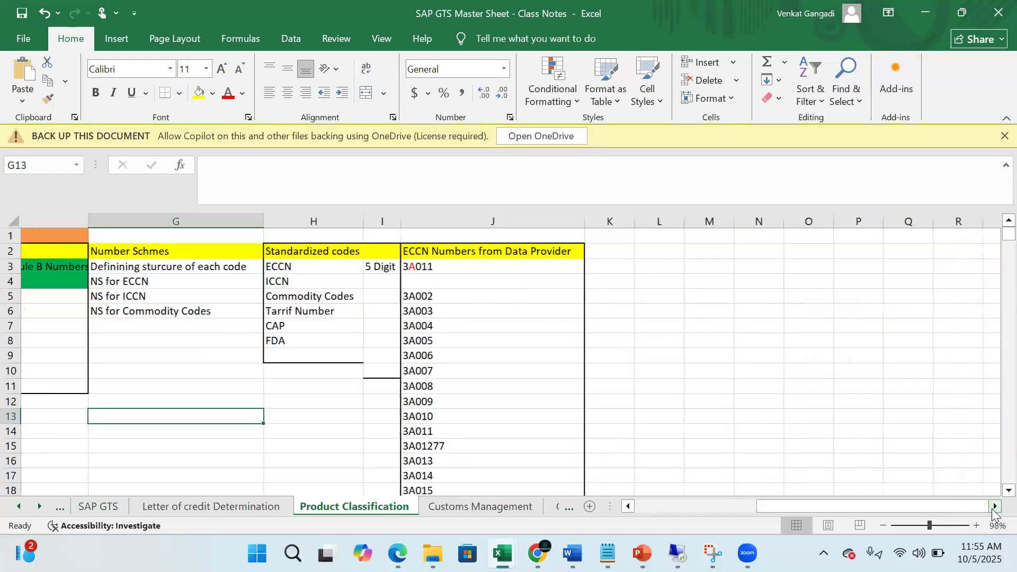
click(993, 507)
drag(874, 507, 696, 509)
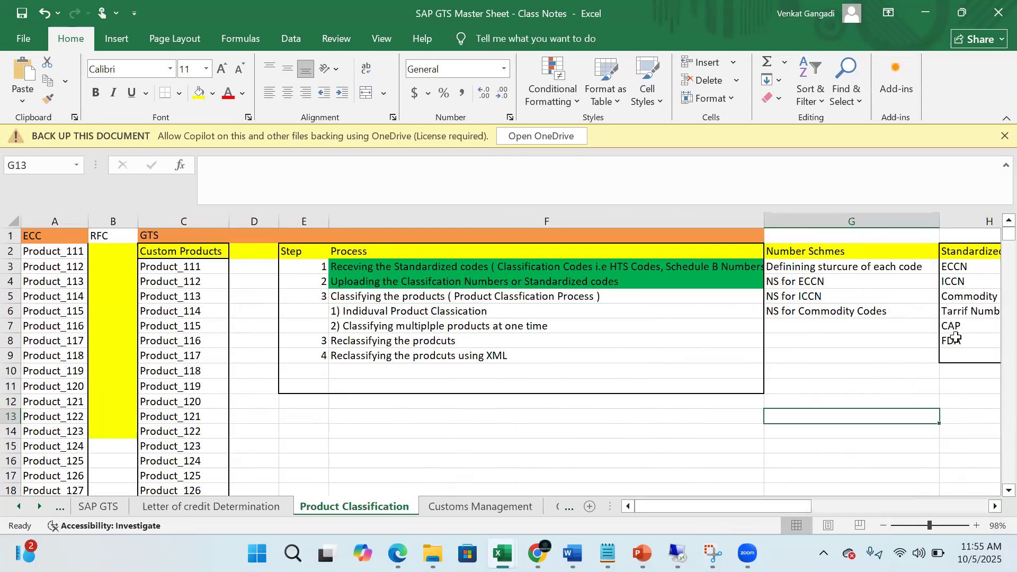
Review the ECCN entry and the process steps for receiving and uploading the standardized codes in cells F3 and F4.
click(965, 265)
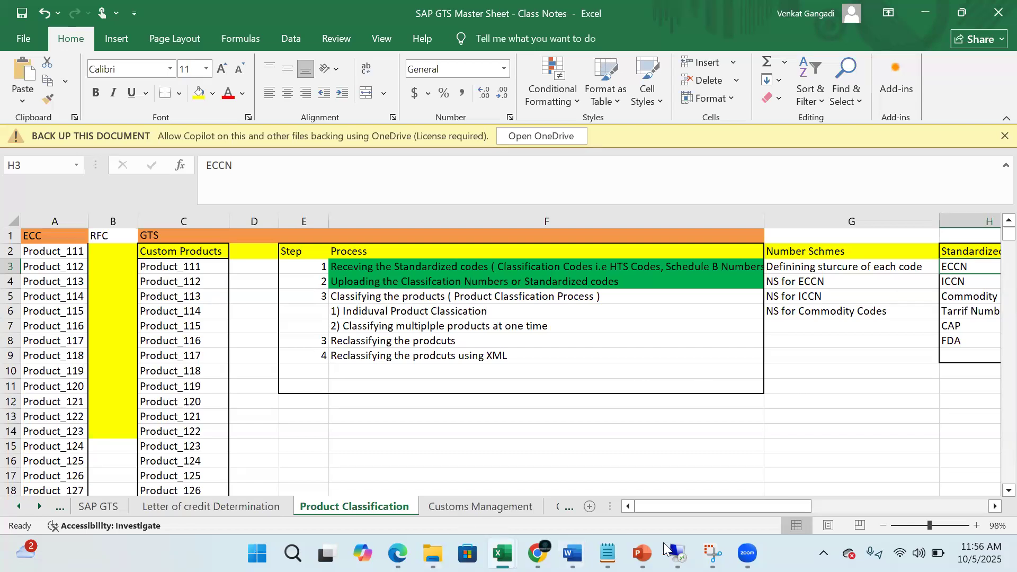
click(437, 275)
click(480, 267)
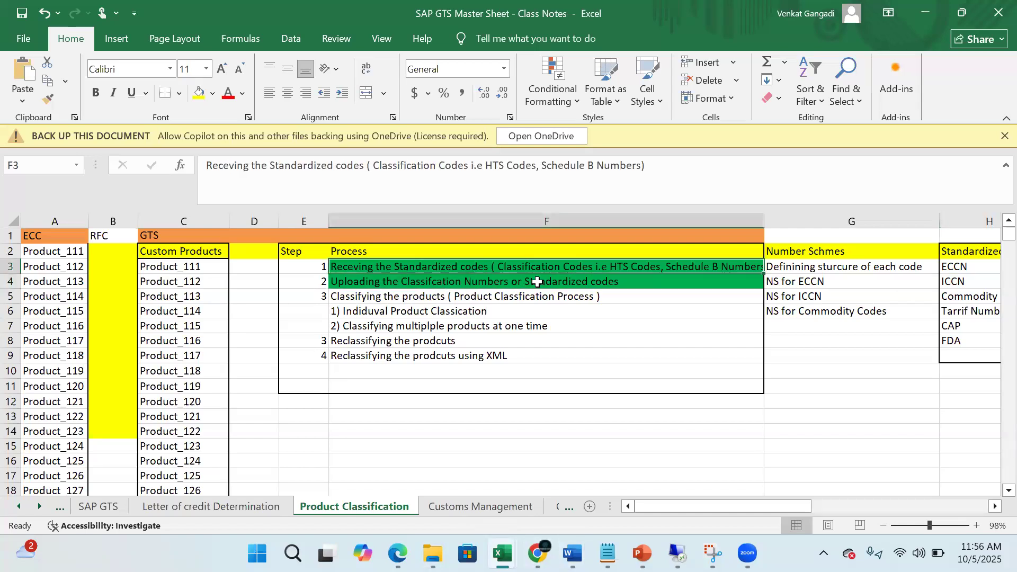
click(502, 283)
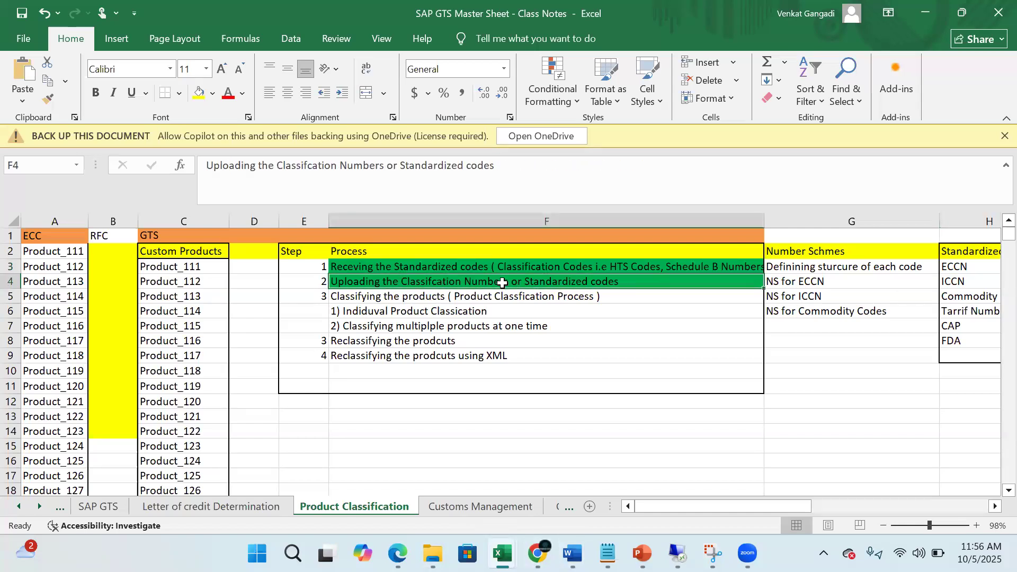
click(558, 268)
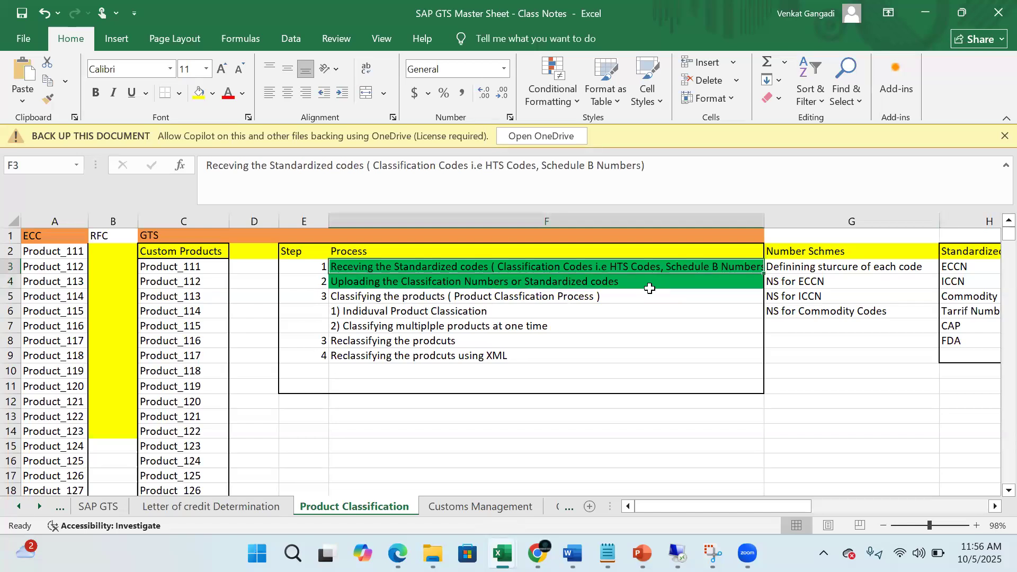
click(636, 283)
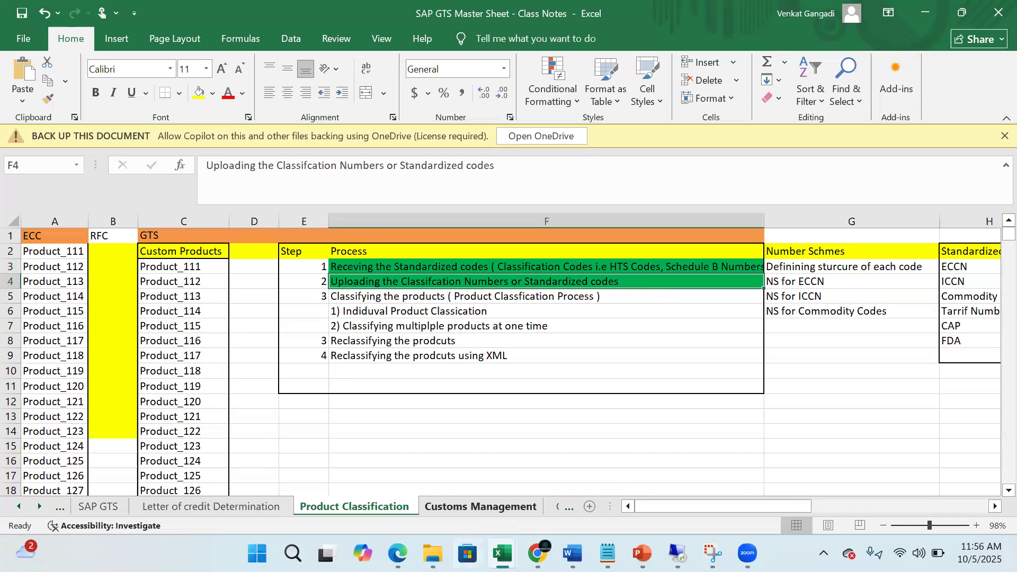
Switch back to the SAP GTS session and leave Change Products without saving, returning to the Classification/Master Data menu.
click(677, 553)
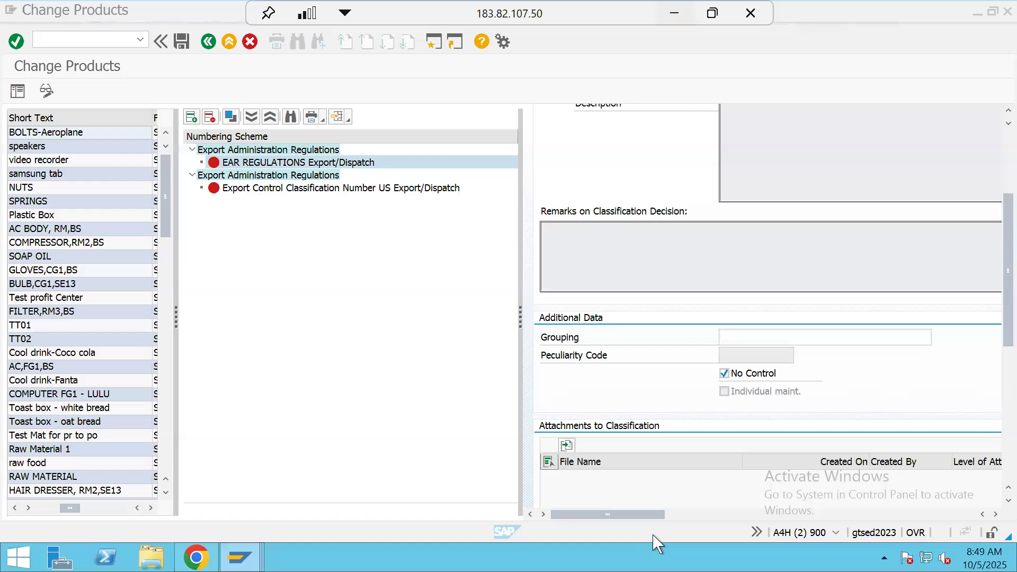
click(208, 42)
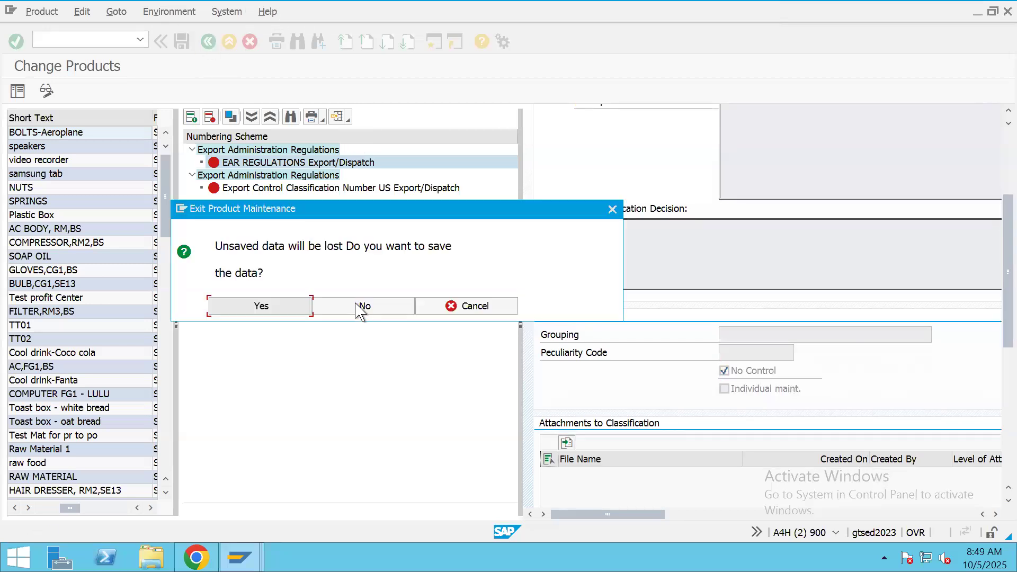
click(360, 307)
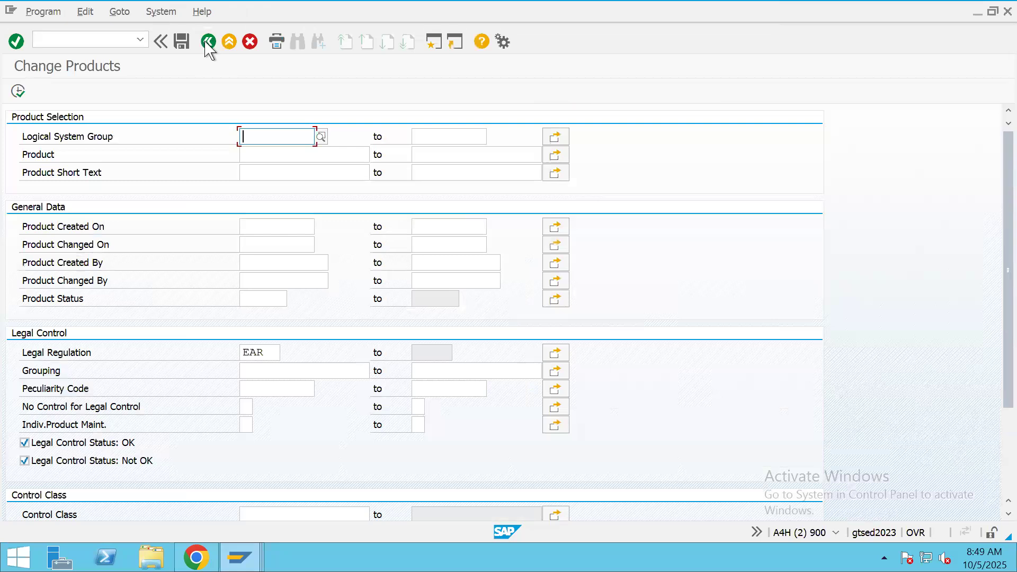
click(208, 42)
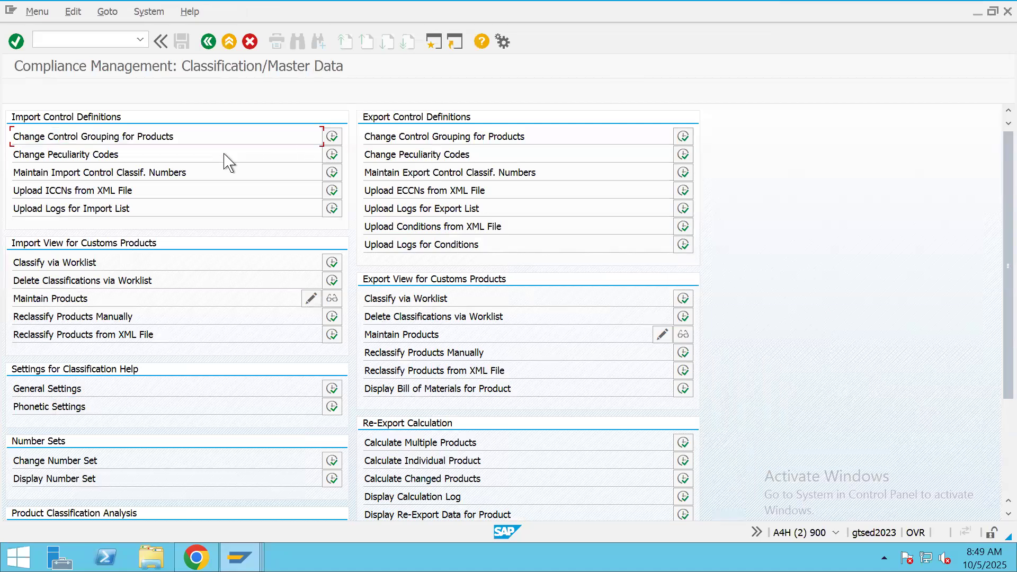
Open Maintain Export Control Classif. Numbers, try to maintain numbers without a numbering scheme content, and return to the Classification/Master Data menu.
click(521, 241)
click(682, 177)
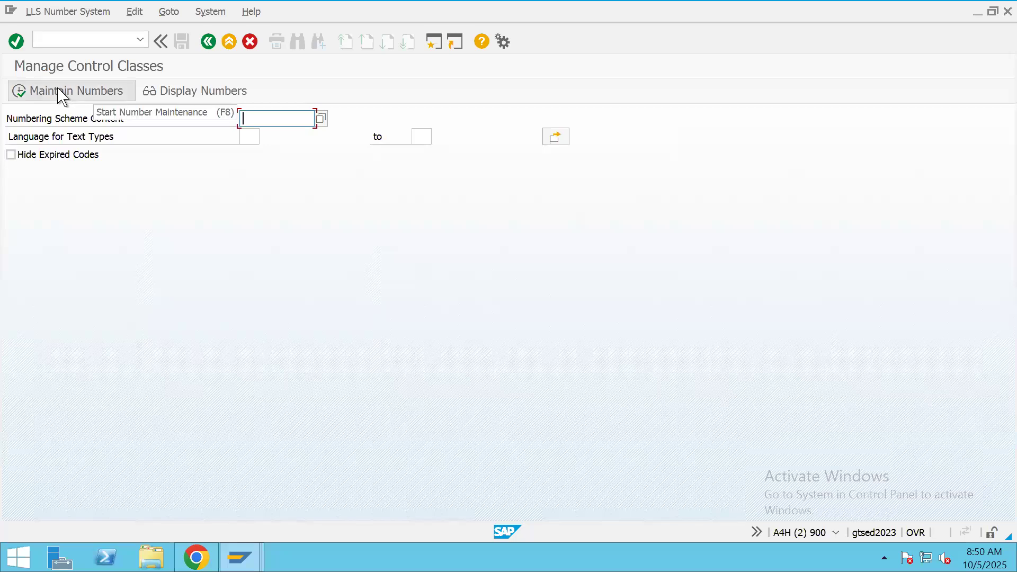
click(63, 94)
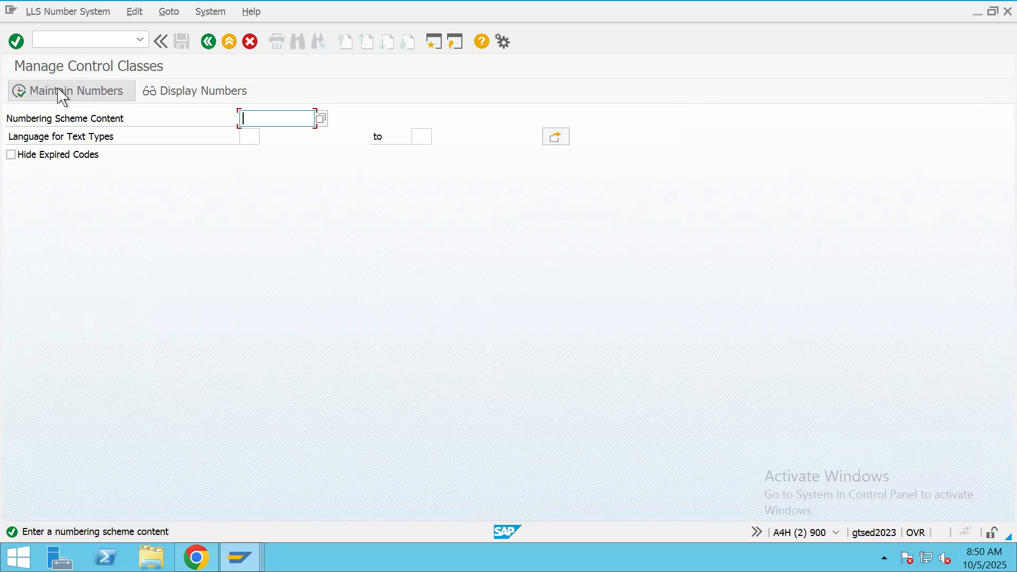
click(210, 42)
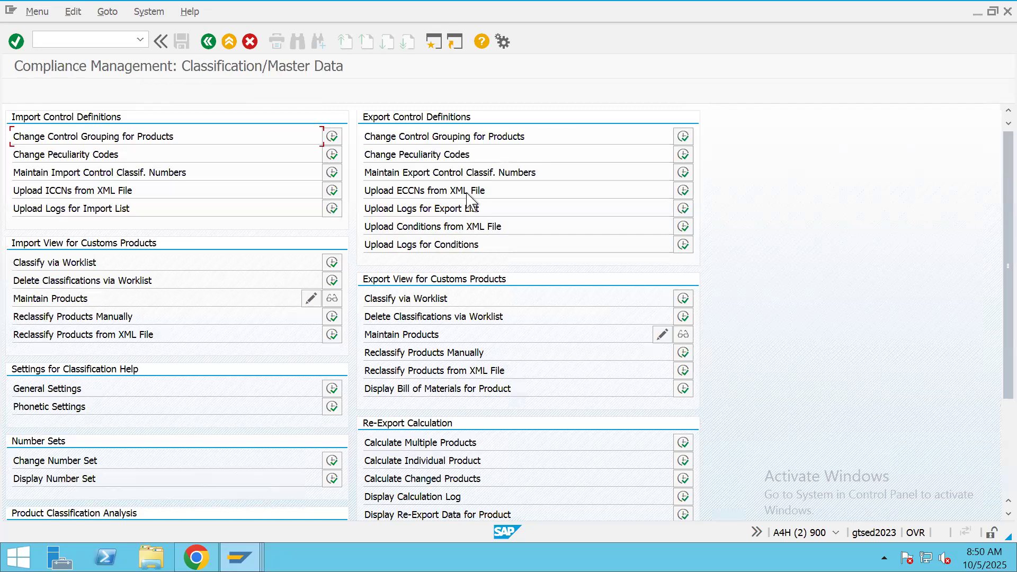
Open Upload ECCNs from XML File and look over its Data Provider and Numbering Scheme Content parameters.
click(683, 194)
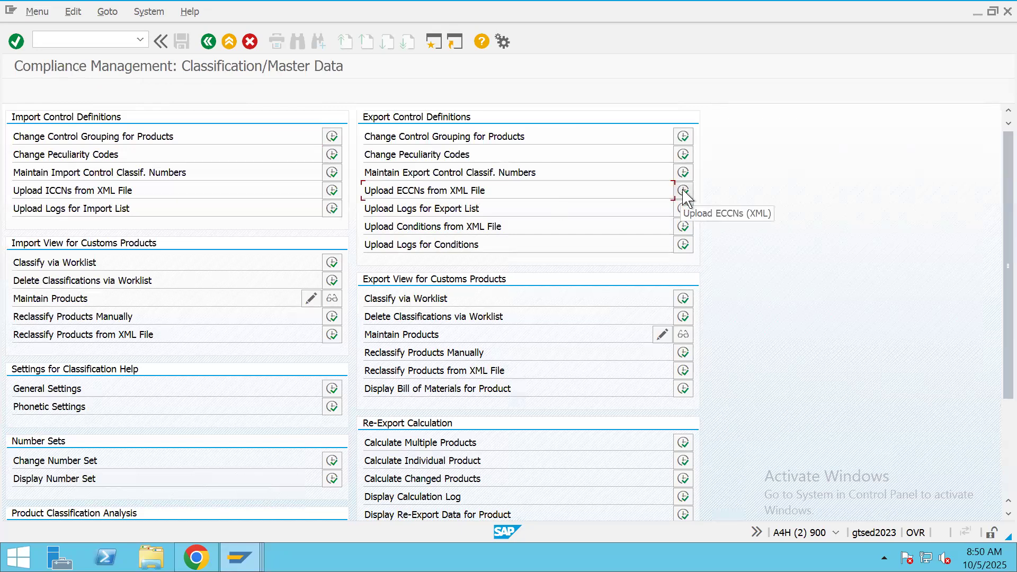
click(684, 191)
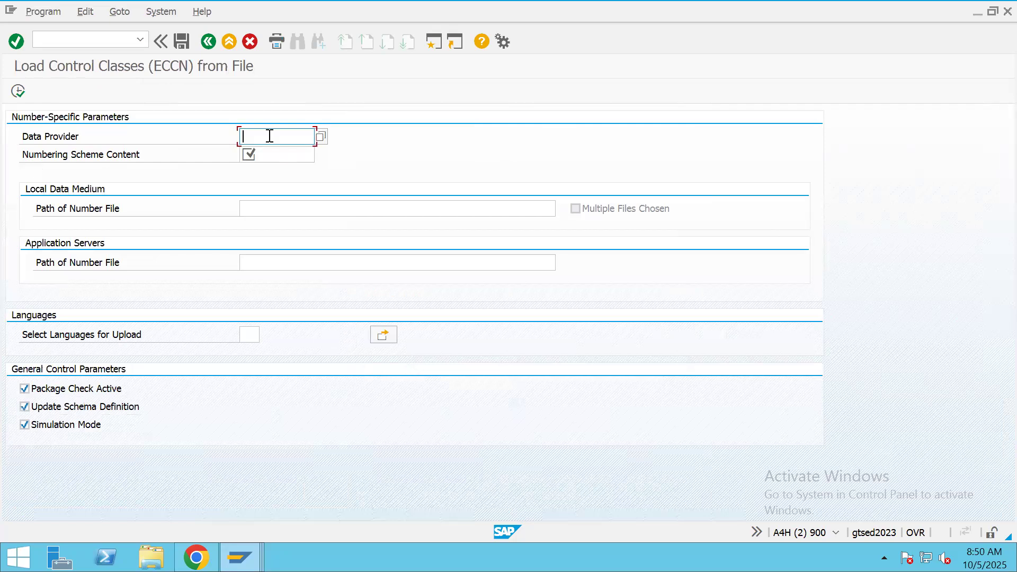
click(288, 154)
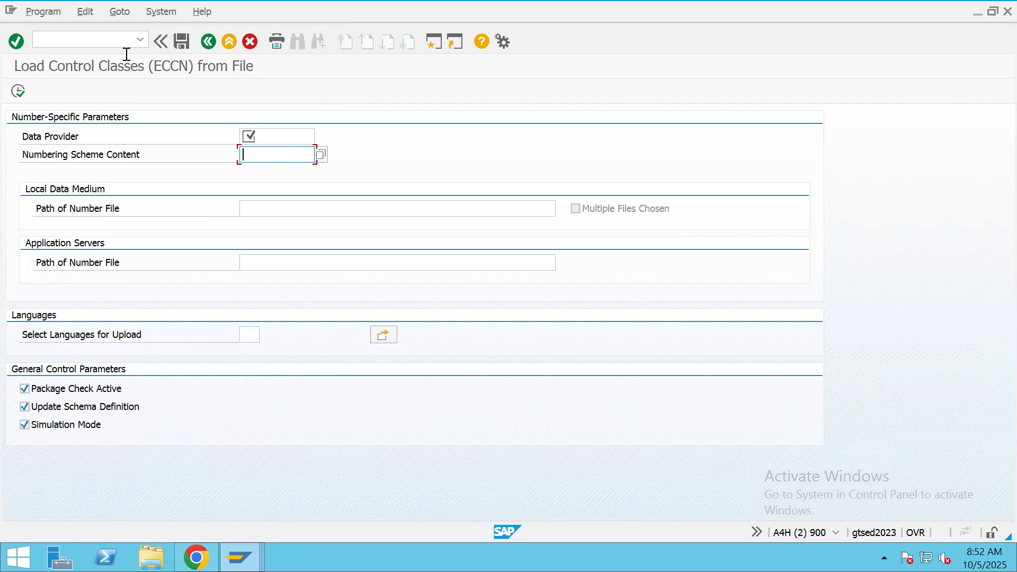
Start the SPRO transaction in a separate session and display the SAP Reference IMG.
click(103, 36)
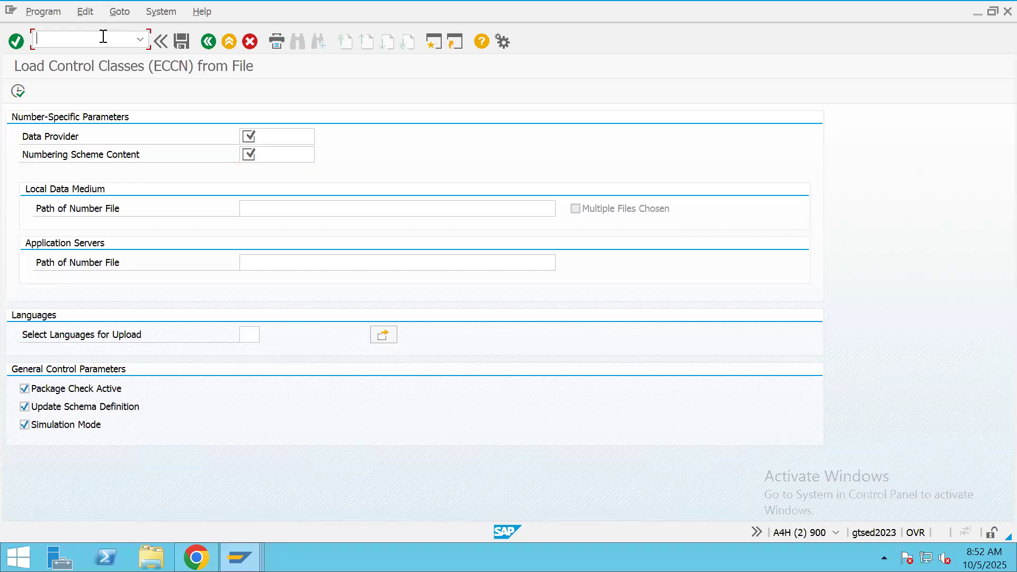
text(/nspro)
key(Return)
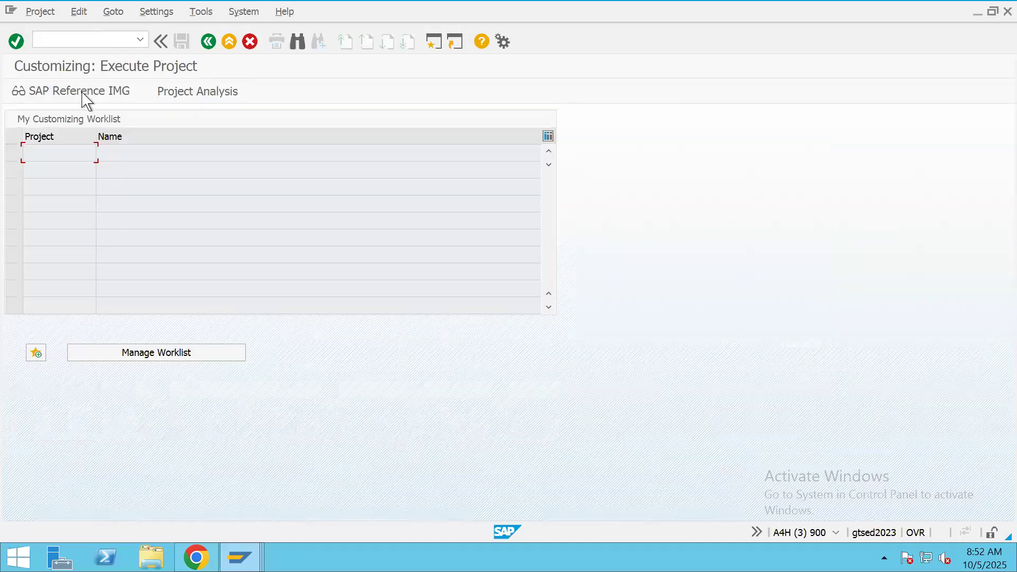
click(83, 98)
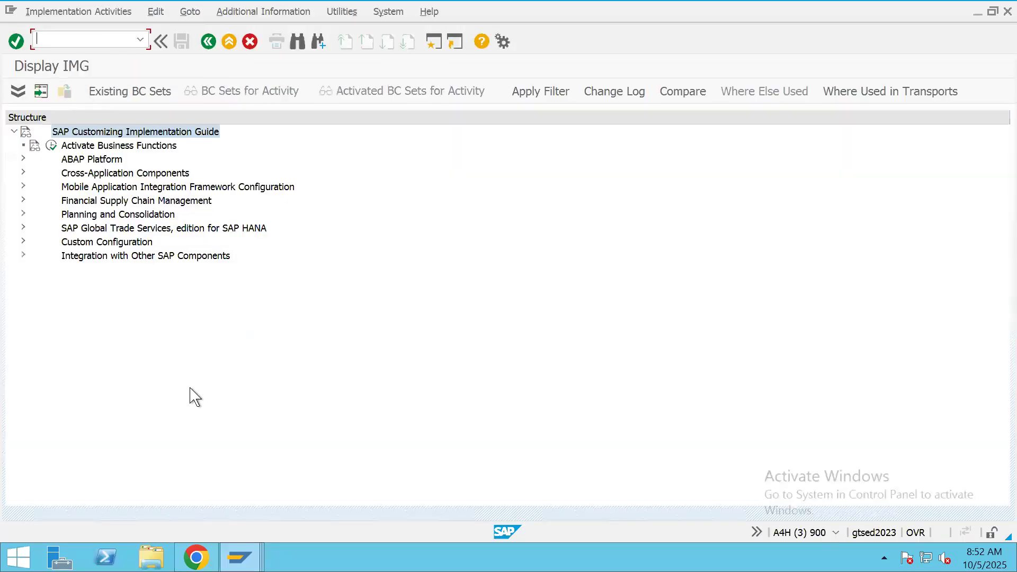
Expand the Numbering Schemes node in the General Settings of SAP Global Trade Services, edition for SAP HANA.
click(21, 242)
click(22, 242)
click(24, 228)
click(32, 254)
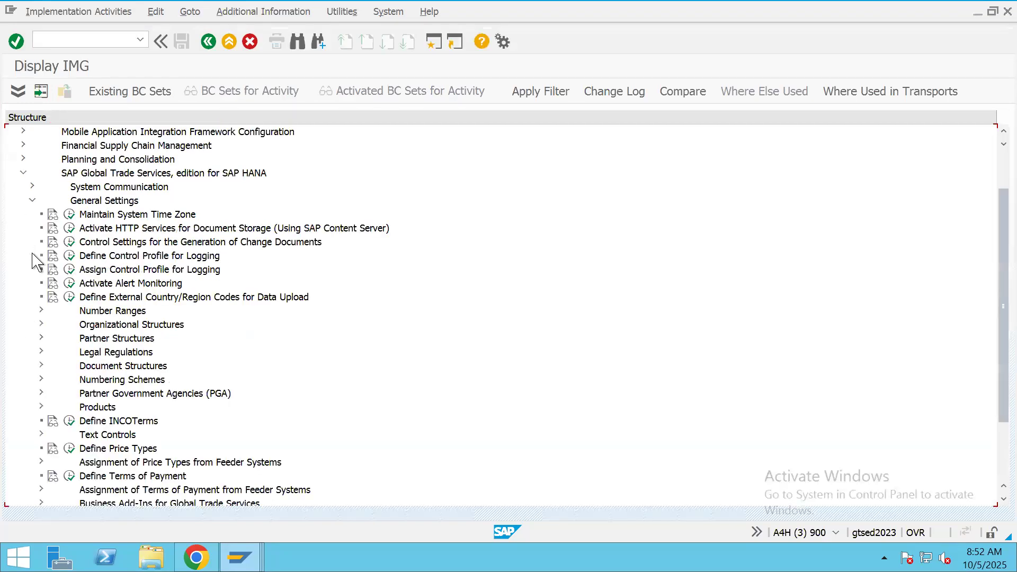
click(41, 379)
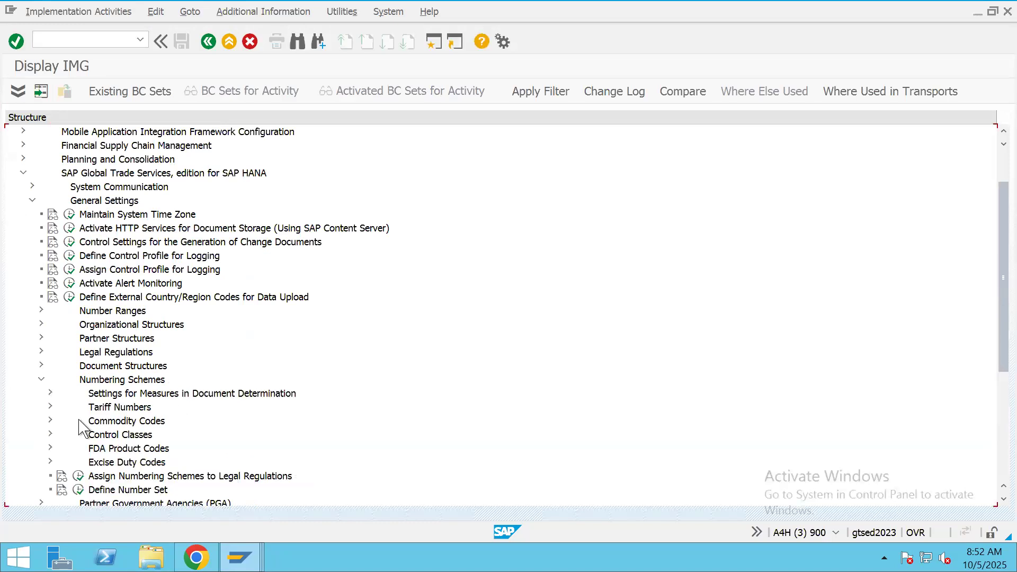
drag(1001, 295, 1000, 350)
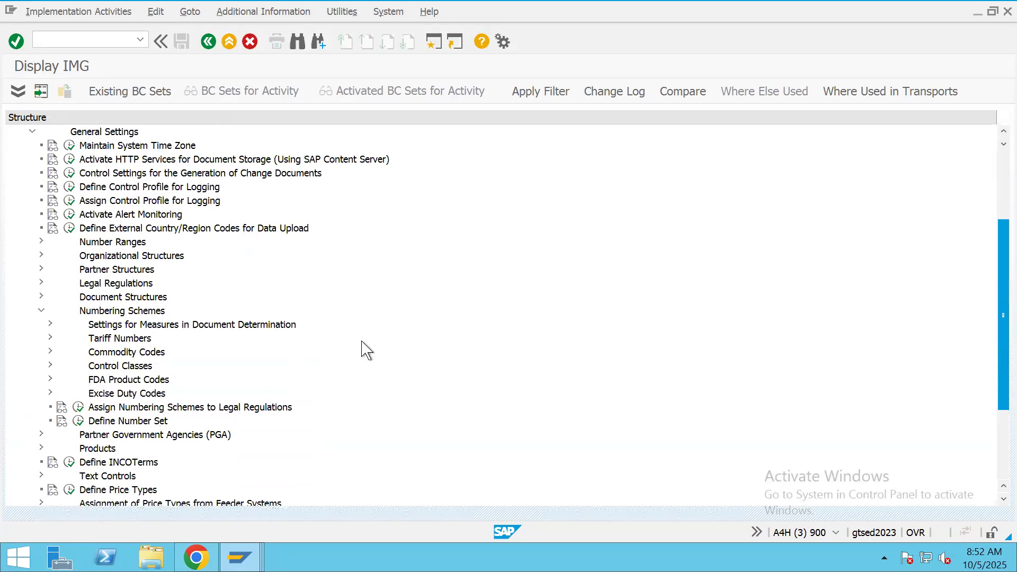
Examine the customizing activities for Tariff Numbers, Commodity Codes and Control Classes, leaving only Control Classes expanded among them.
click(126, 342)
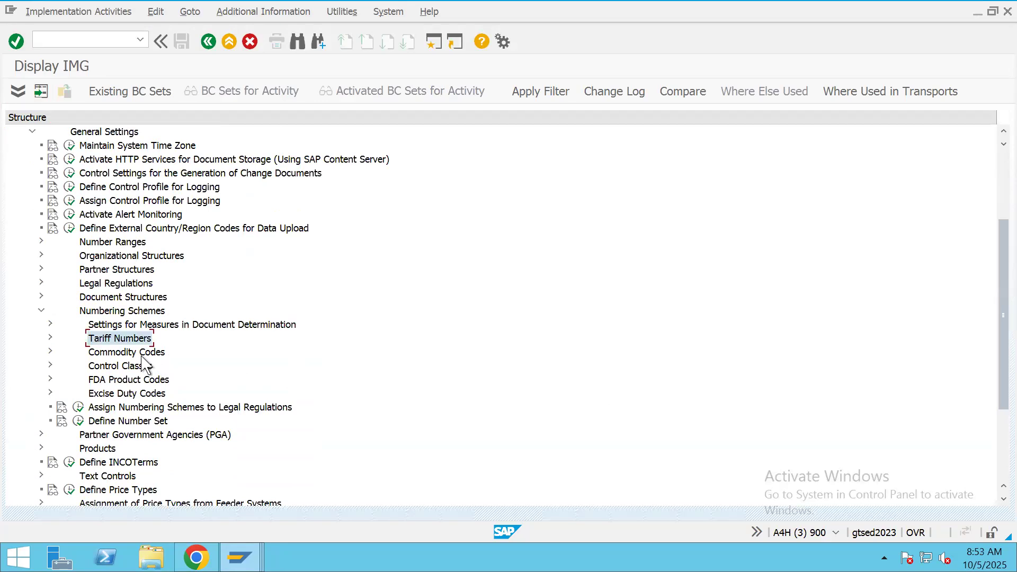
click(142, 357)
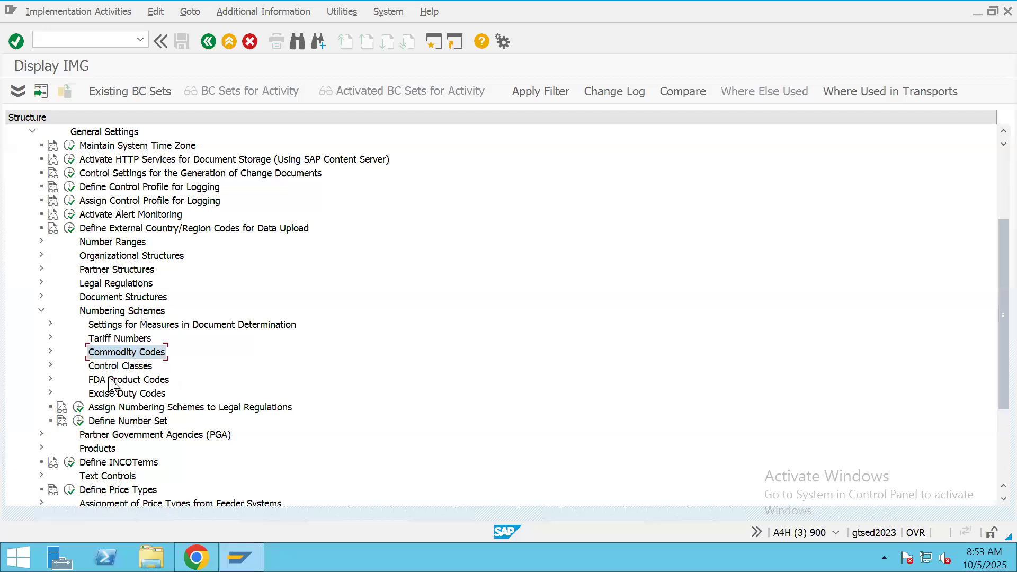
click(51, 365)
click(51, 365)
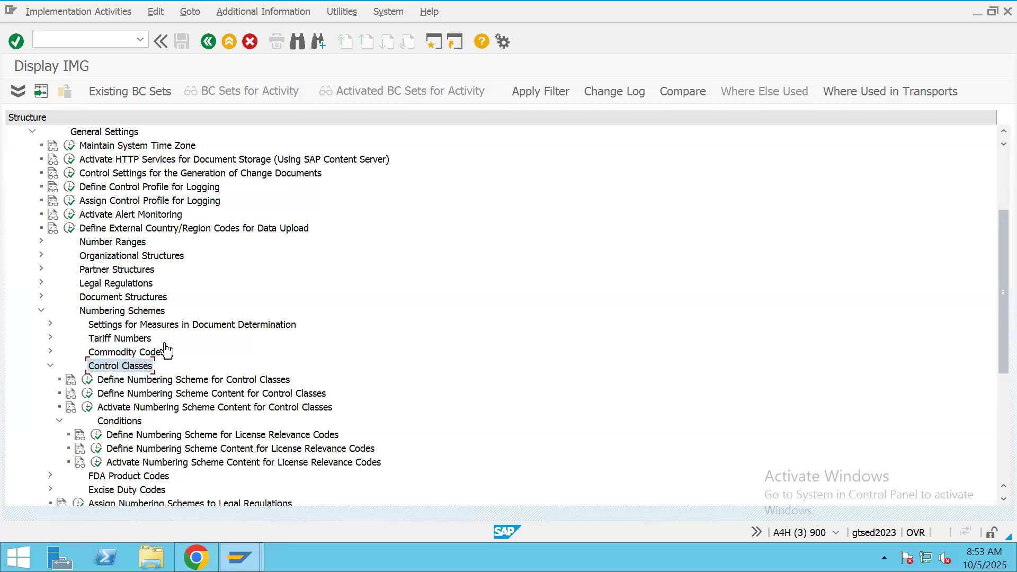
click(50, 337)
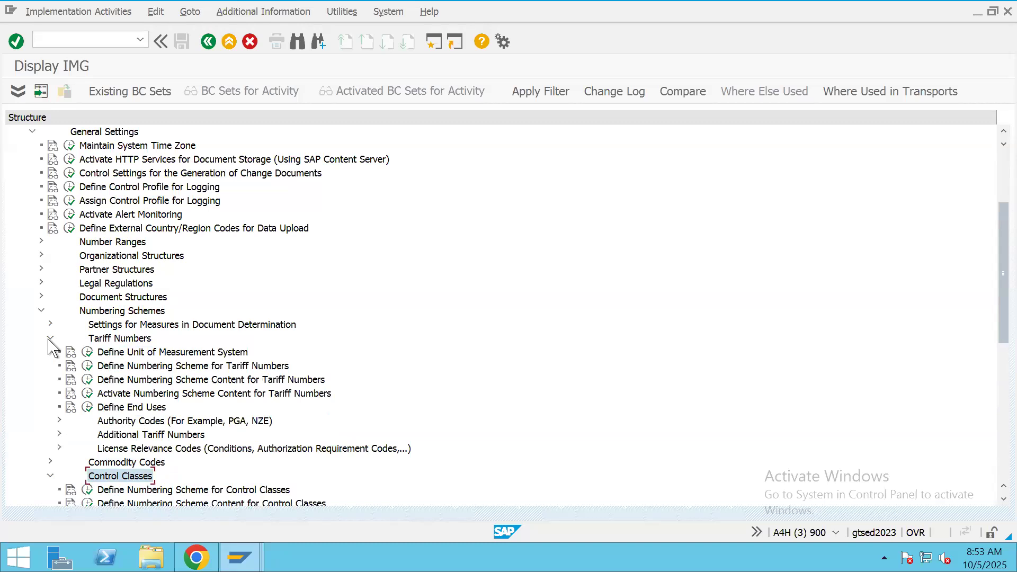
click(49, 338)
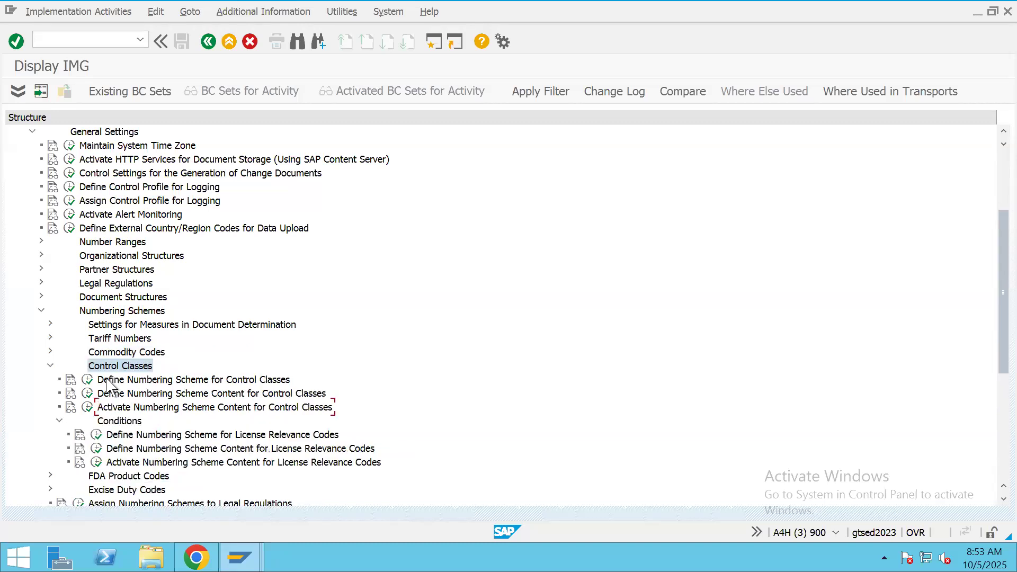
click(51, 352)
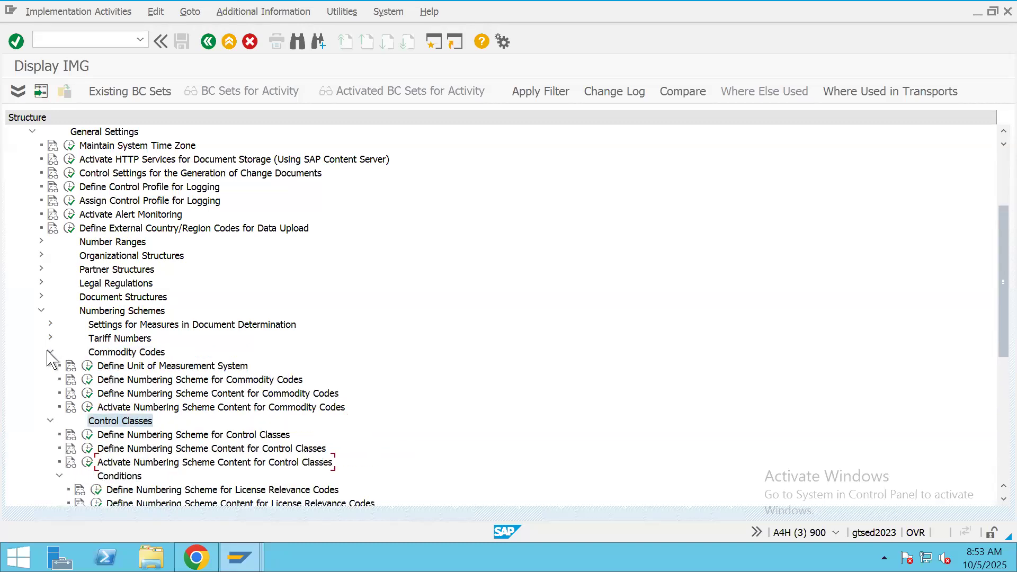
click(51, 353)
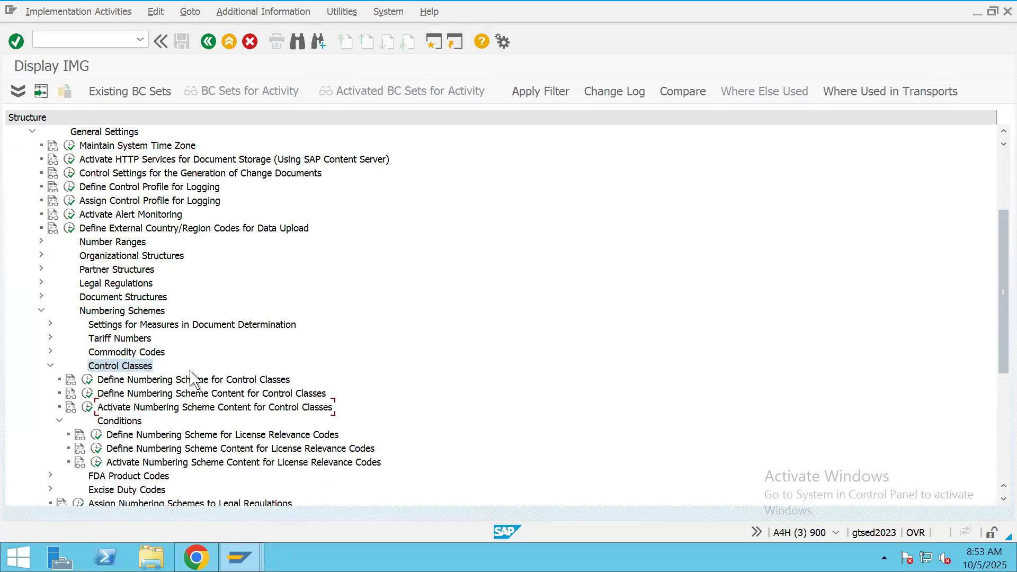
Open Define Numbering Scheme for Control Classes and examine the DEALN numbering scheme and its length.
click(112, 380)
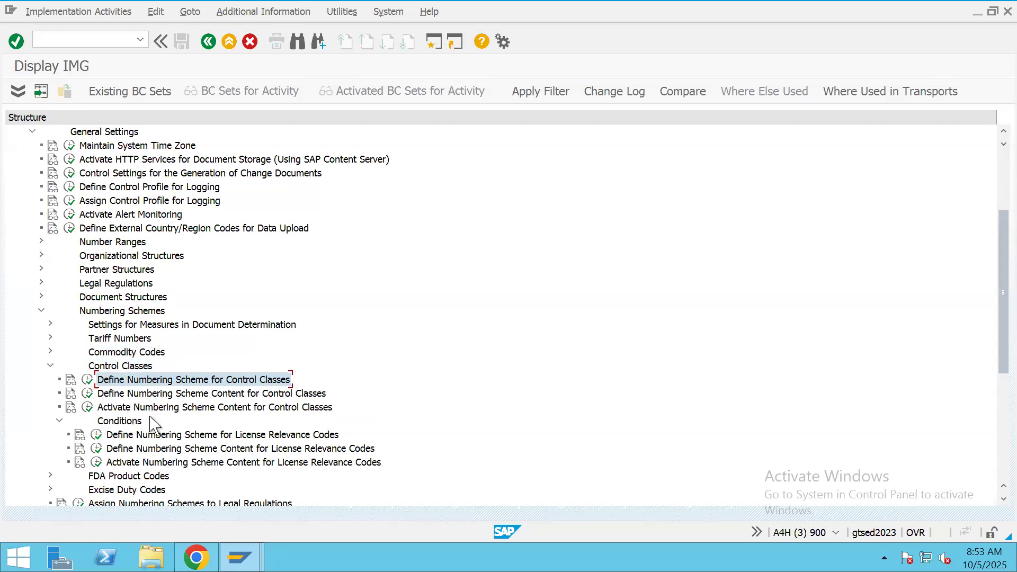
click(87, 383)
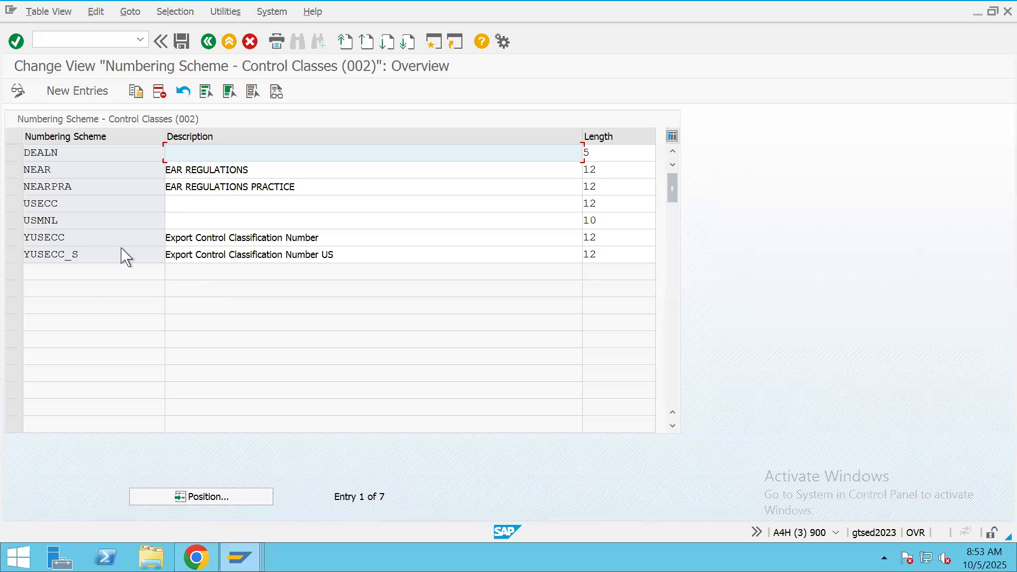
click(16, 155)
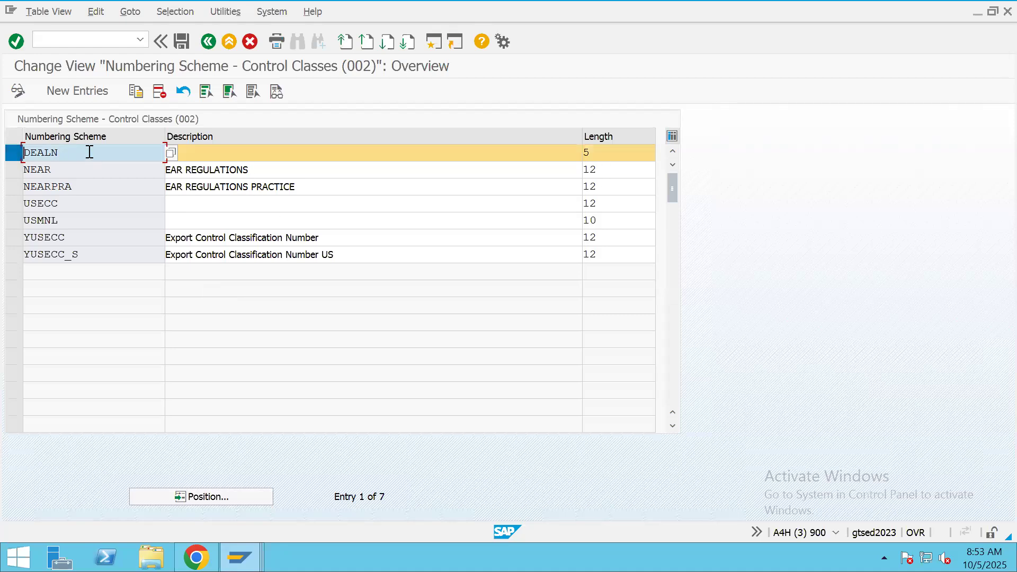
double_click(51, 152)
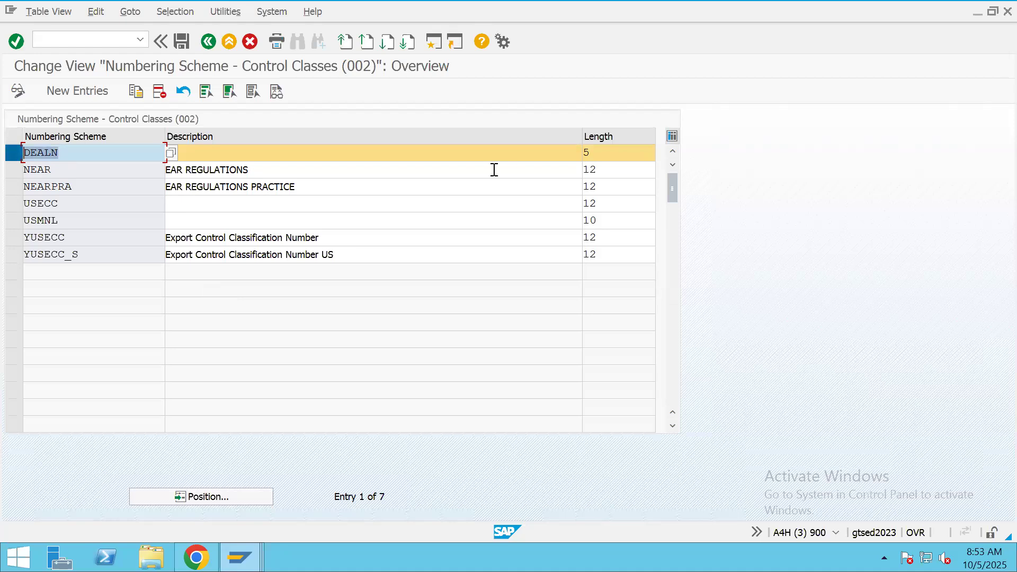
click(606, 152)
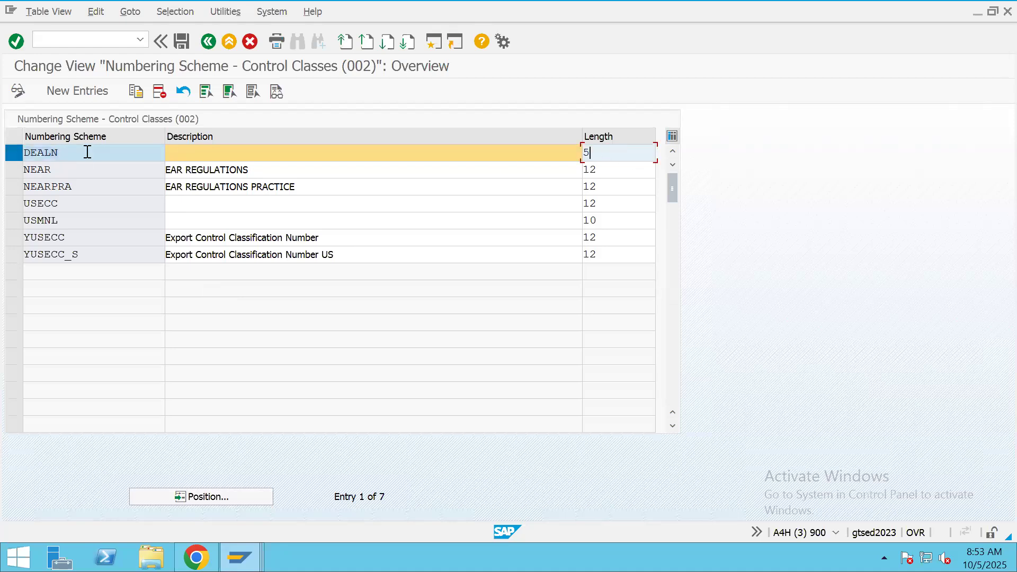
drag(87, 152, 11, 154)
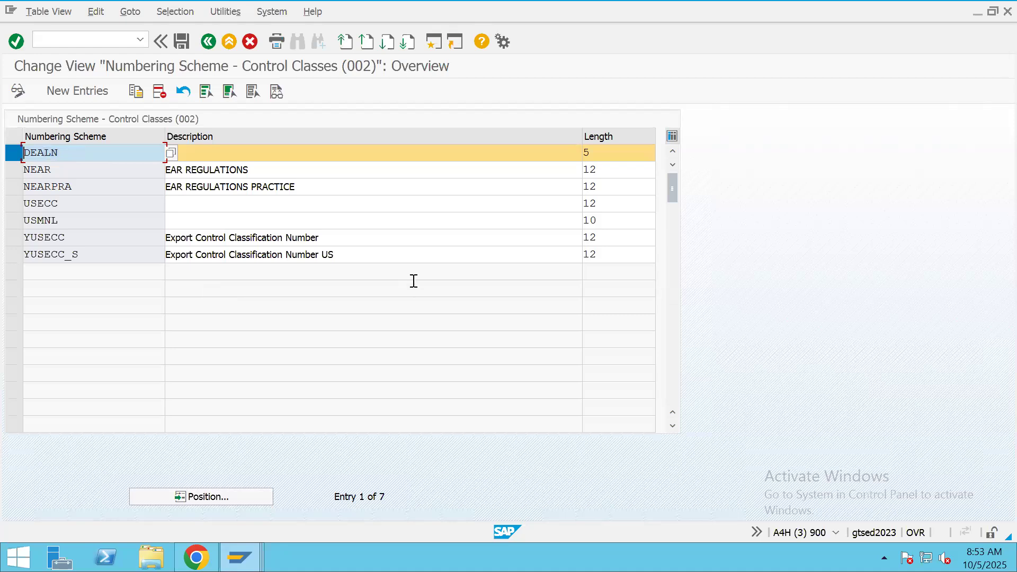
Try to maintain numbers for numbering scheme content DEALN in Manage Control Classes, then return to the numbering scheme overview in customizing.
key(alt+Tab)
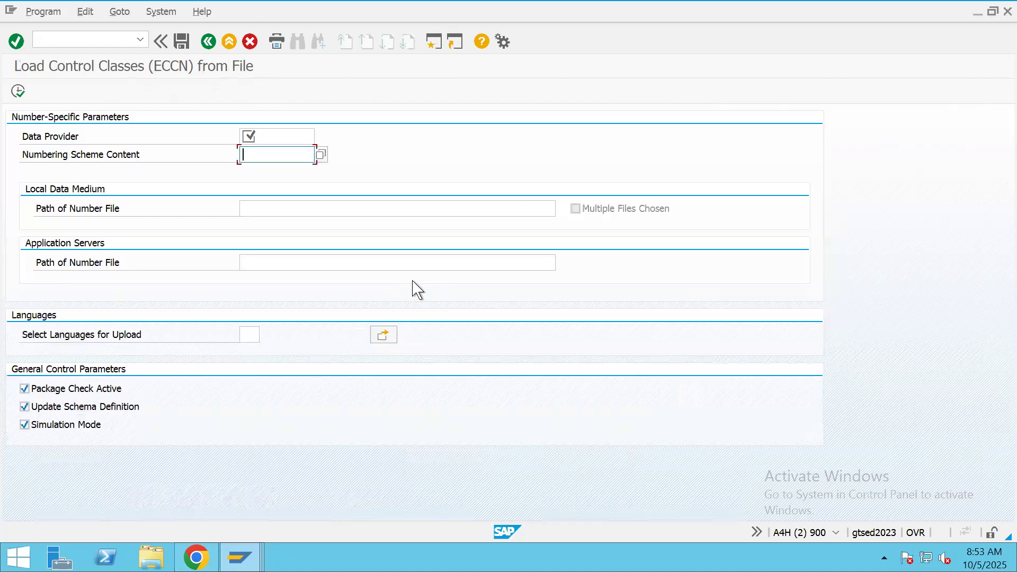
click(208, 42)
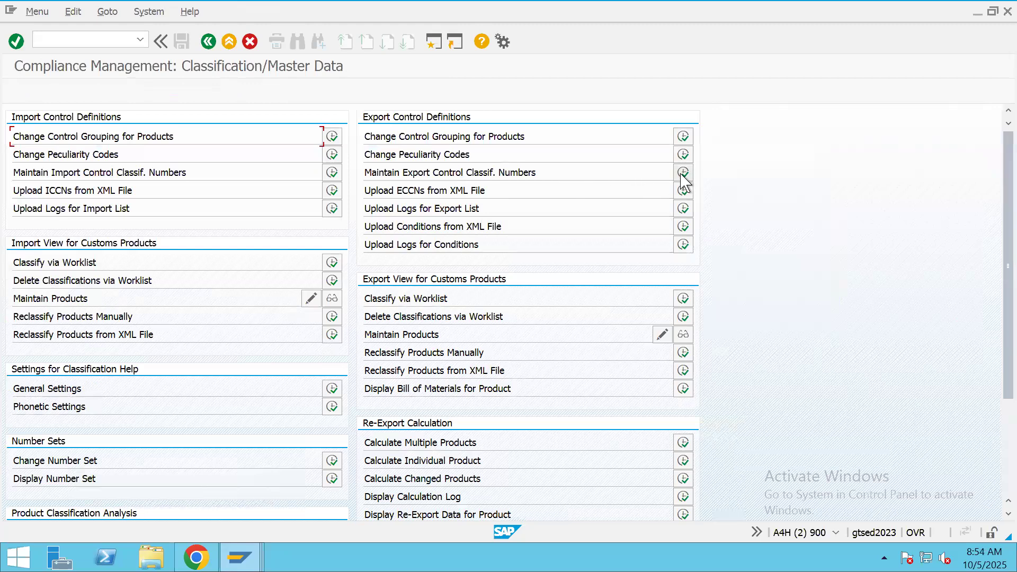
click(683, 173)
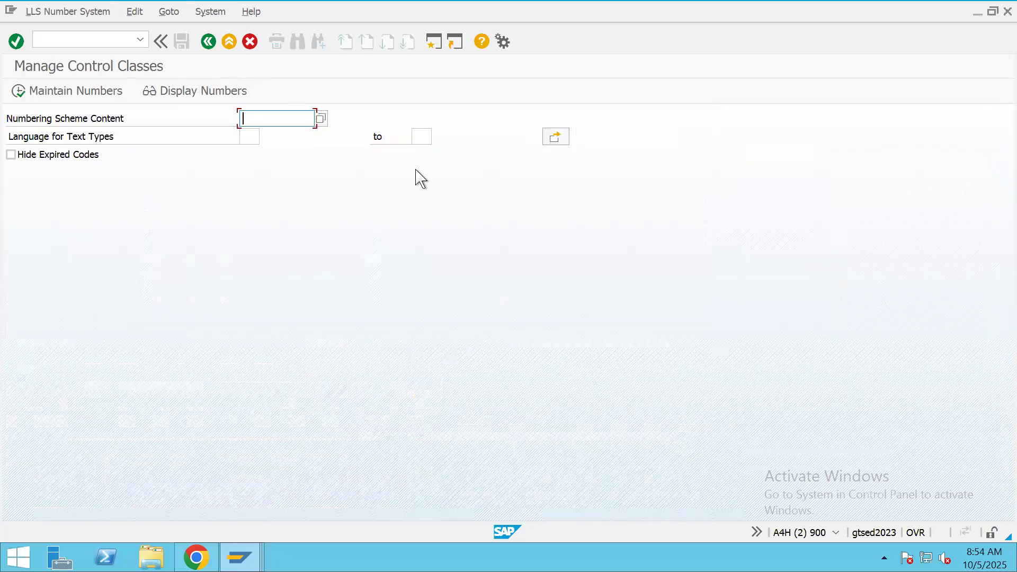
text(DEALN)
click(23, 93)
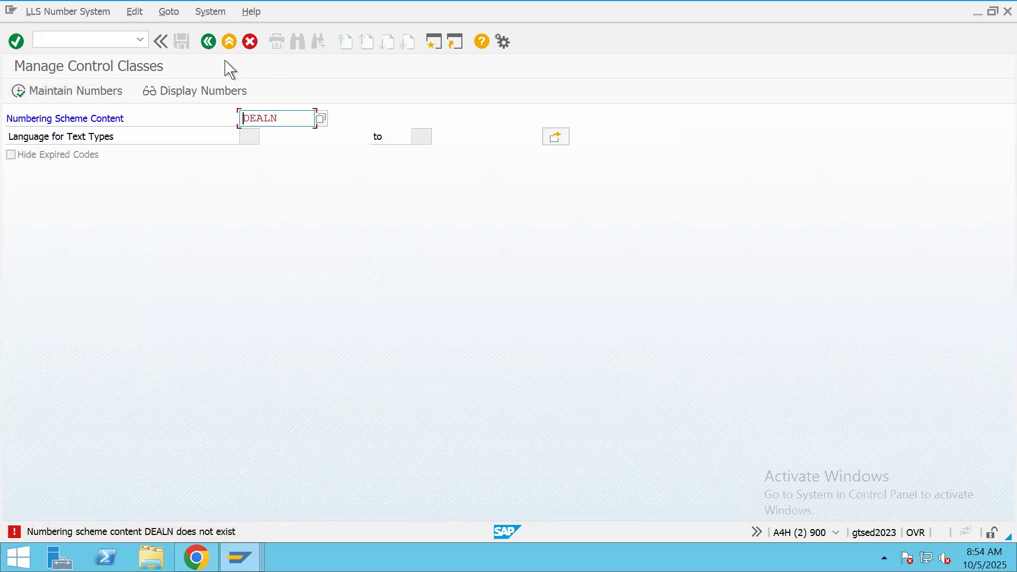
click(208, 41)
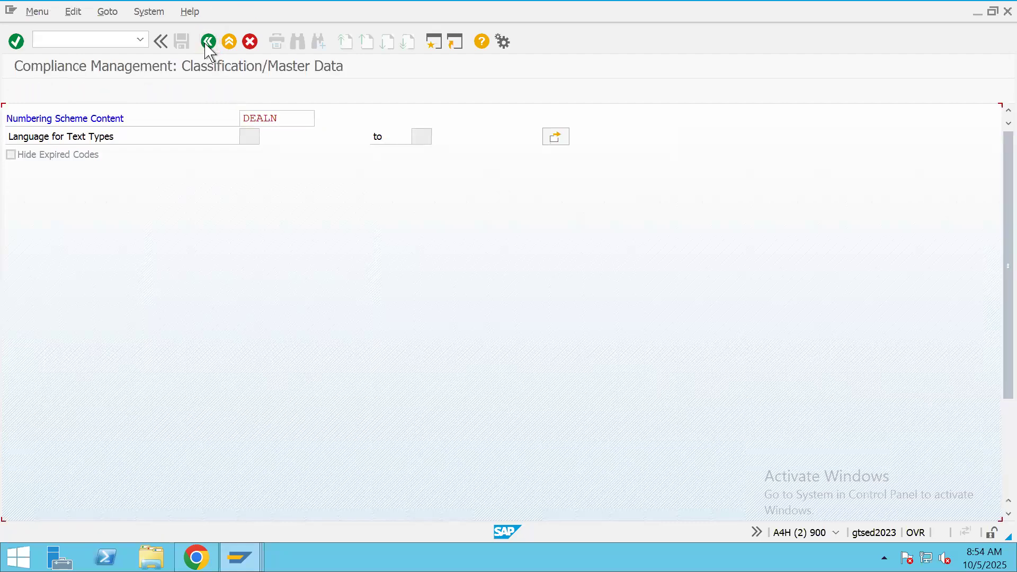
click(208, 43)
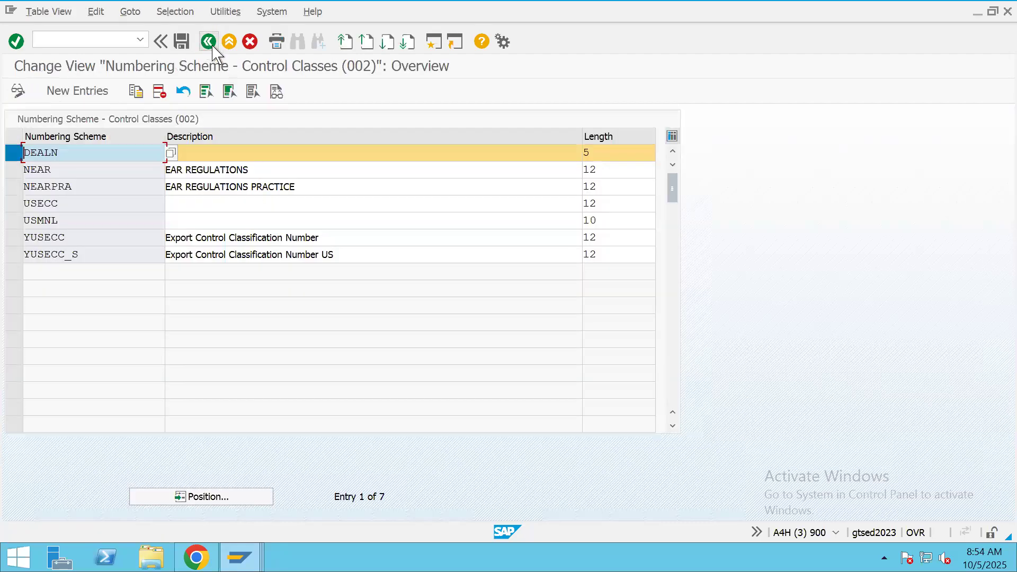
Return to the customizing structure and examine the activities under Settings for Measures in Document Determination, leaving that node collapsed.
click(211, 45)
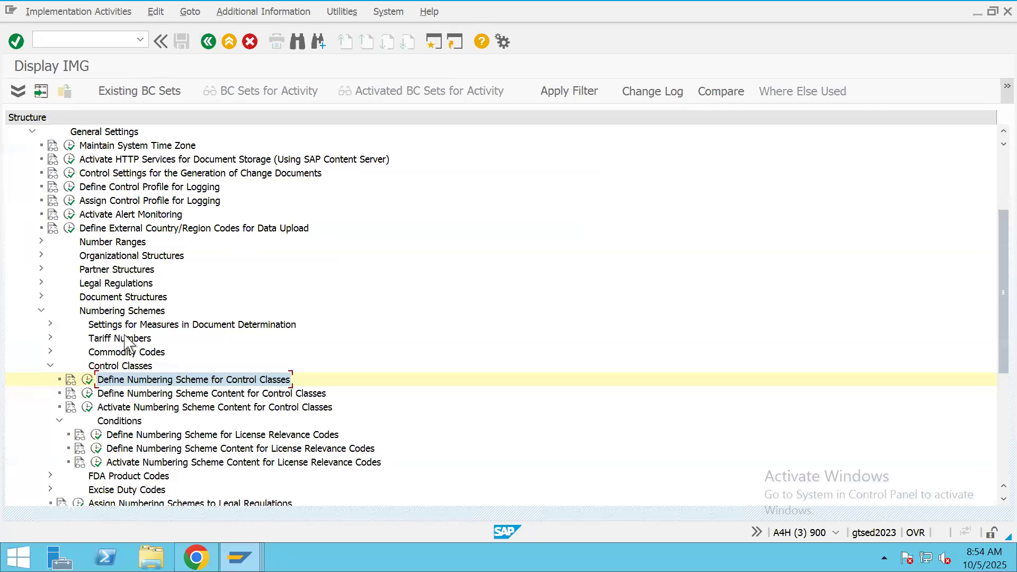
click(140, 314)
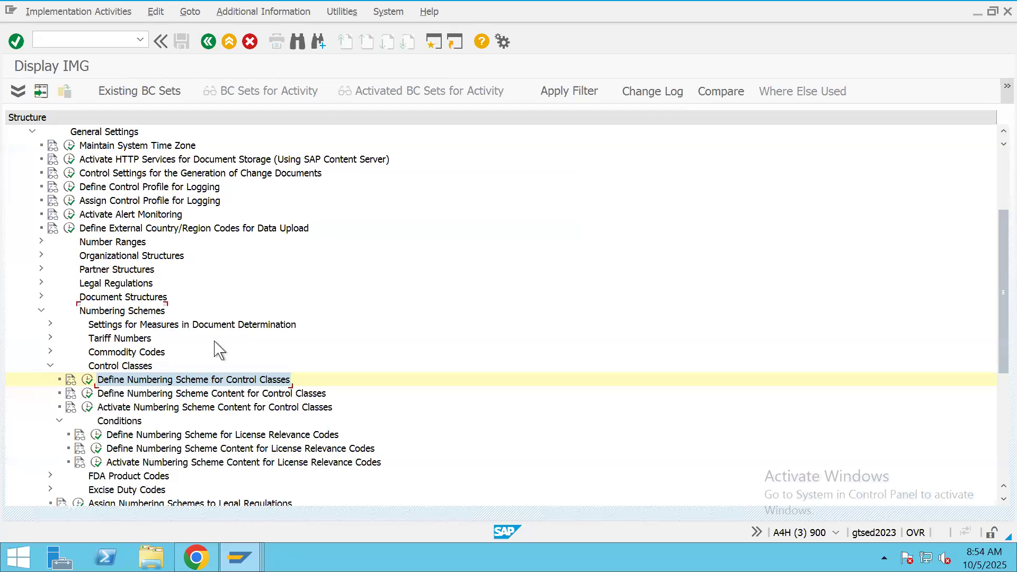
click(49, 323)
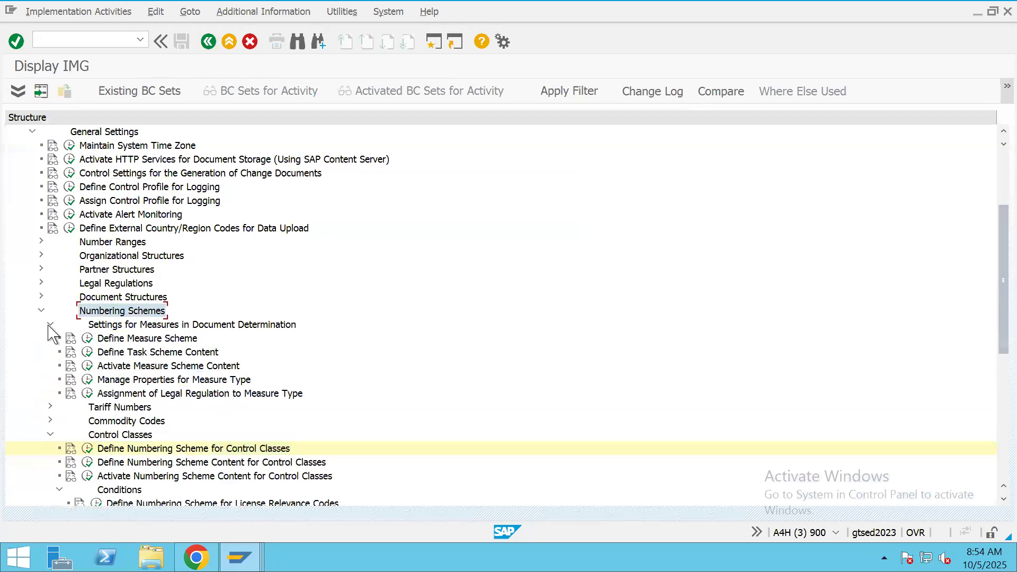
click(49, 324)
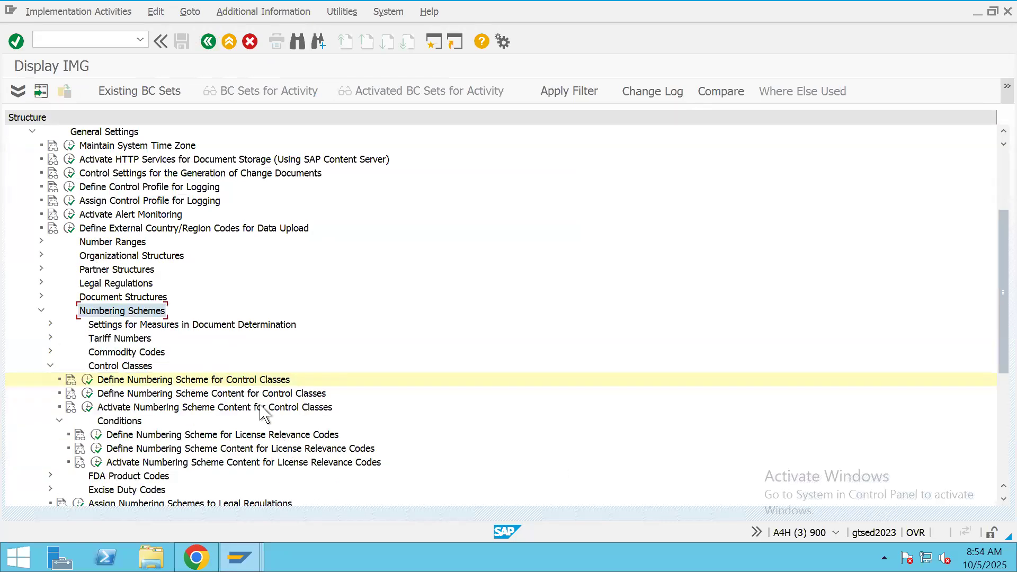
Display the locked data in Define Numbering Scheme Content for Control Classes, examine the content entries and return to the customizing structure.
click(87, 393)
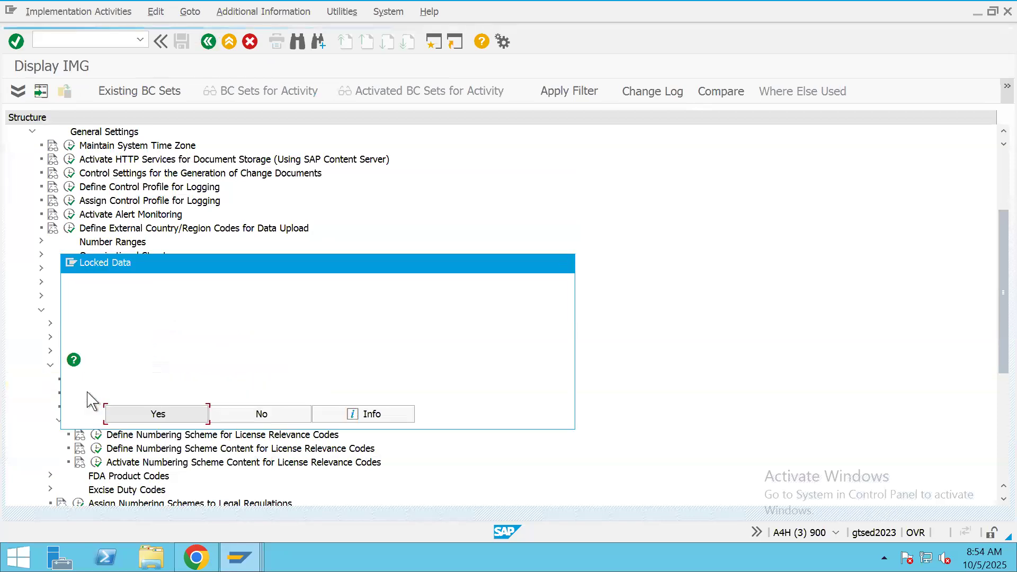
click(174, 416)
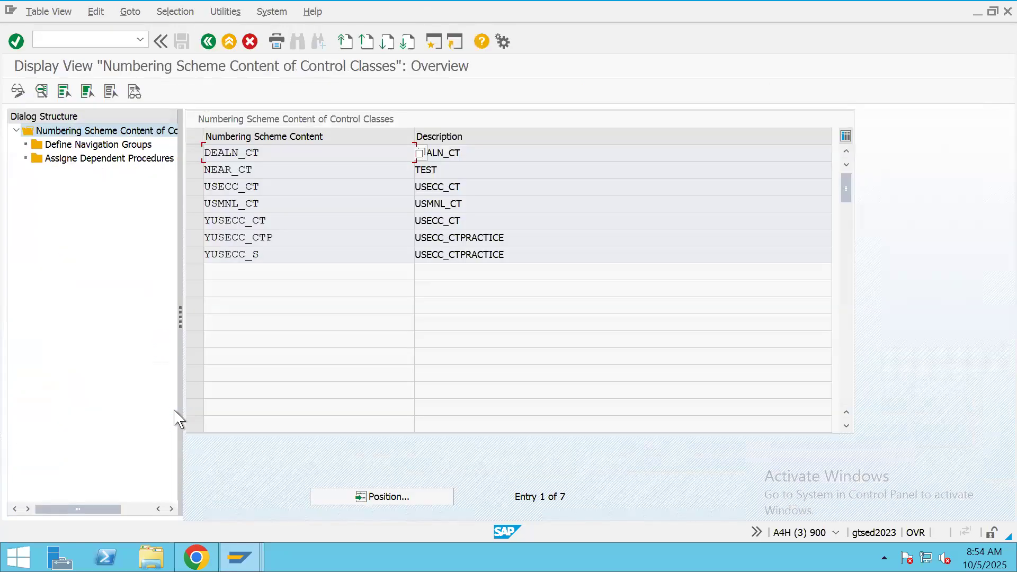
click(208, 42)
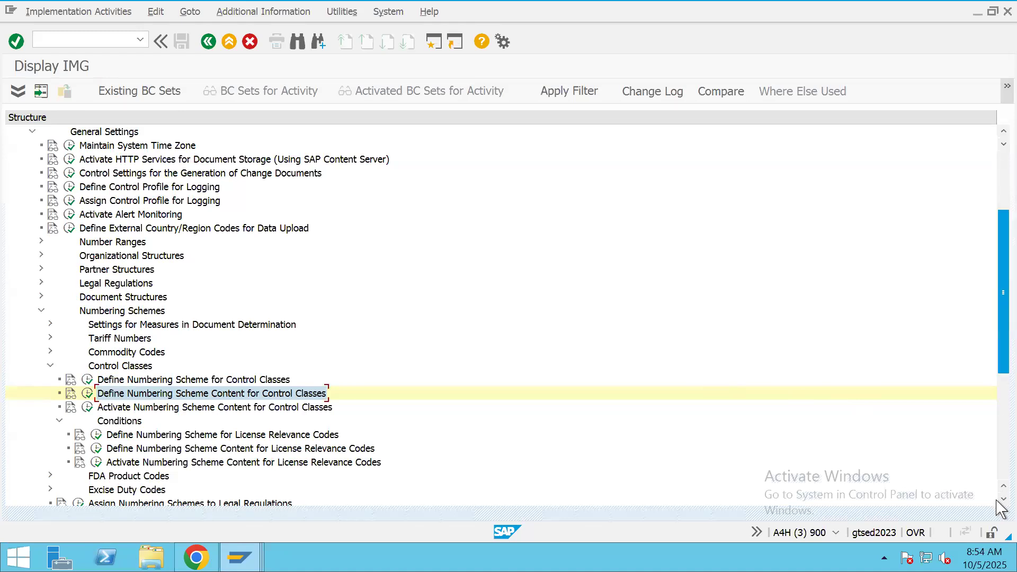
Reopen Define Numbering Scheme for Control Classes, examine the DEALN entry and return to the customizing structure.
scroll(997, 501, down, 2)
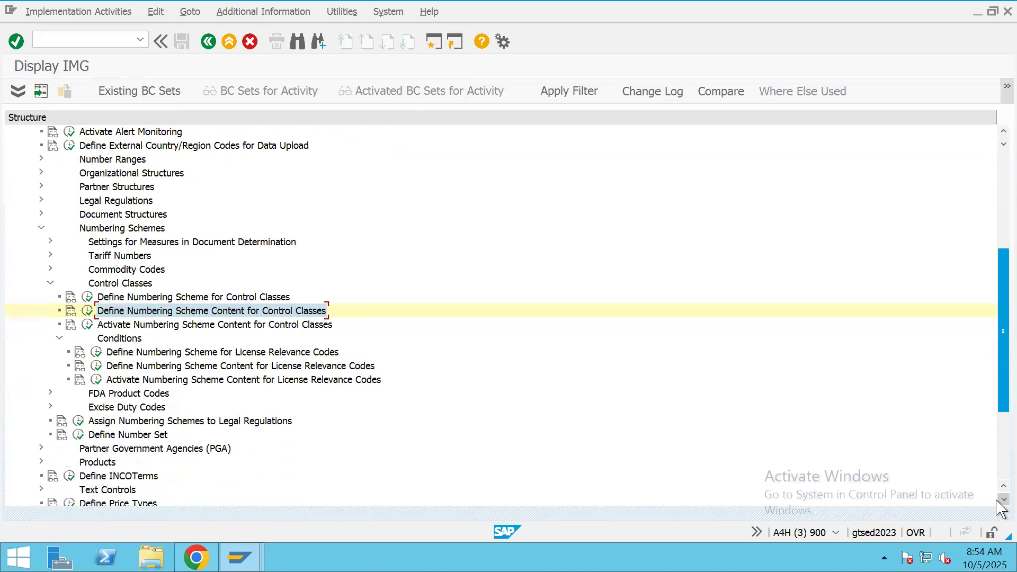
click(108, 297)
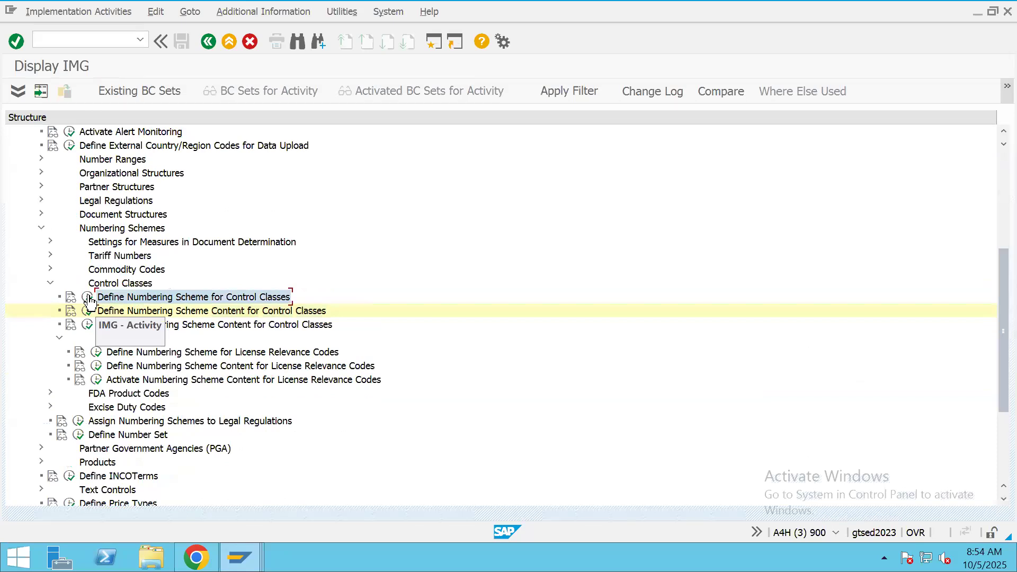
click(88, 297)
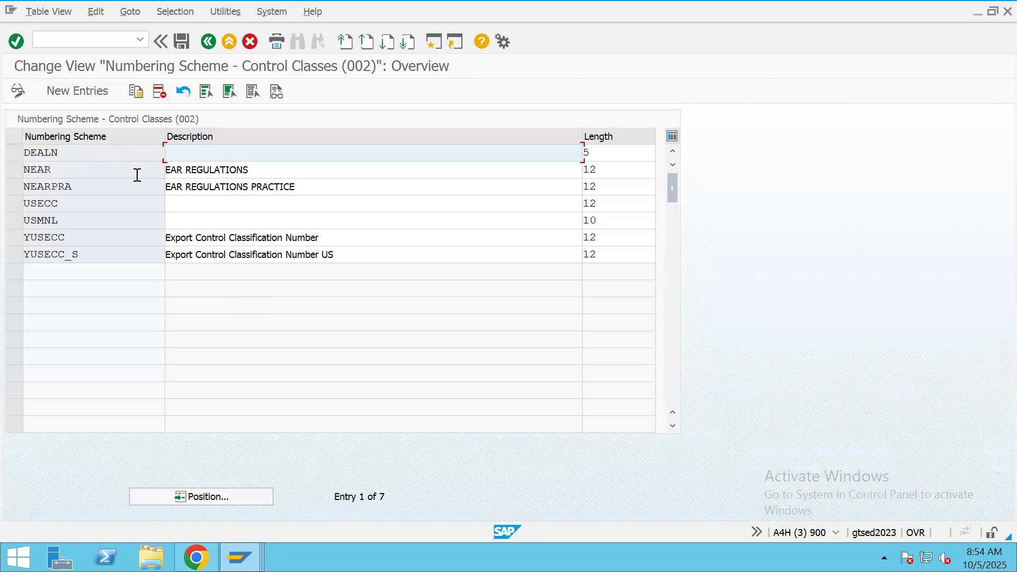
key(alt+Tab)
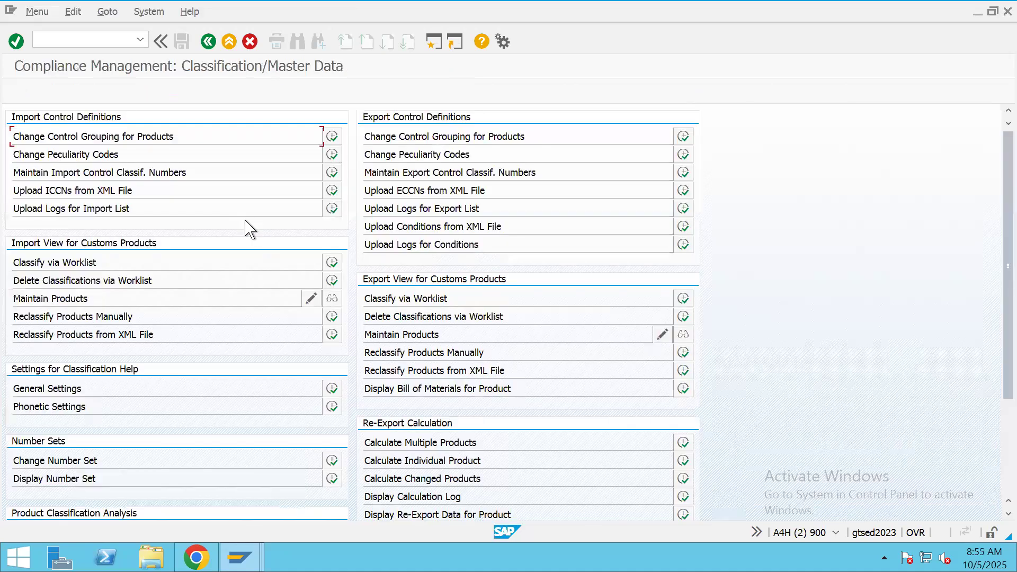
key(F10)
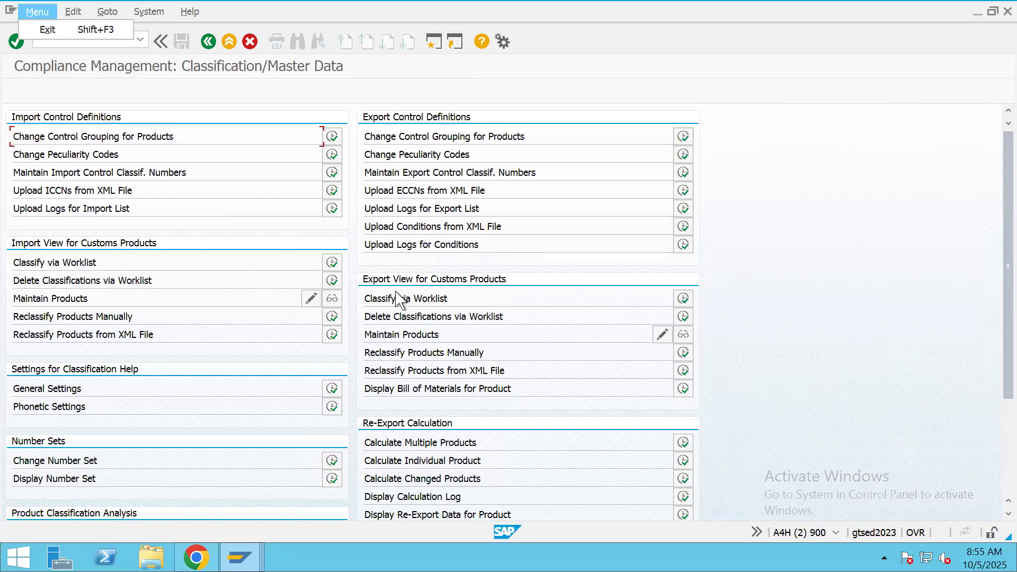
key(alt+Tab)
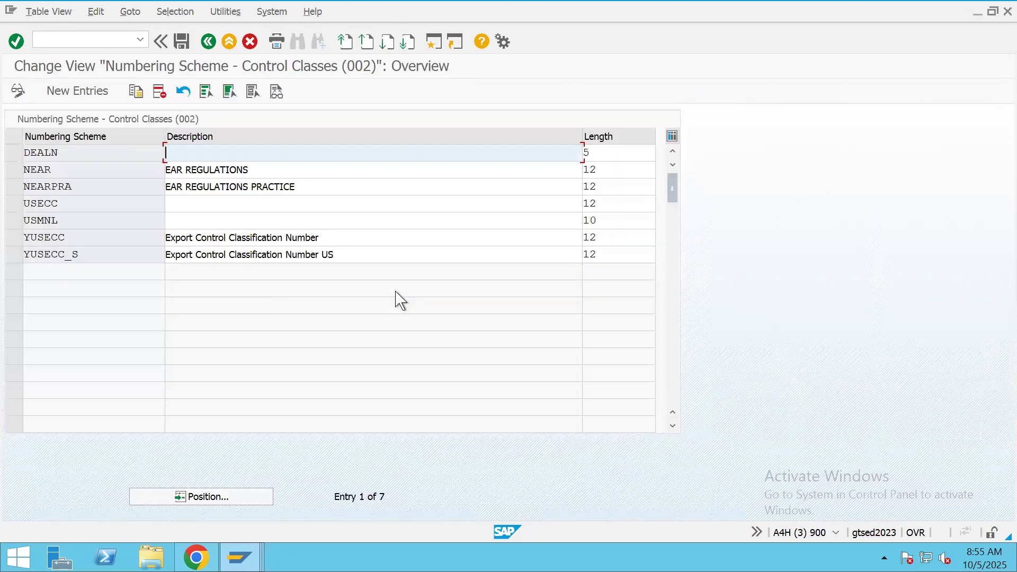
click(96, 154)
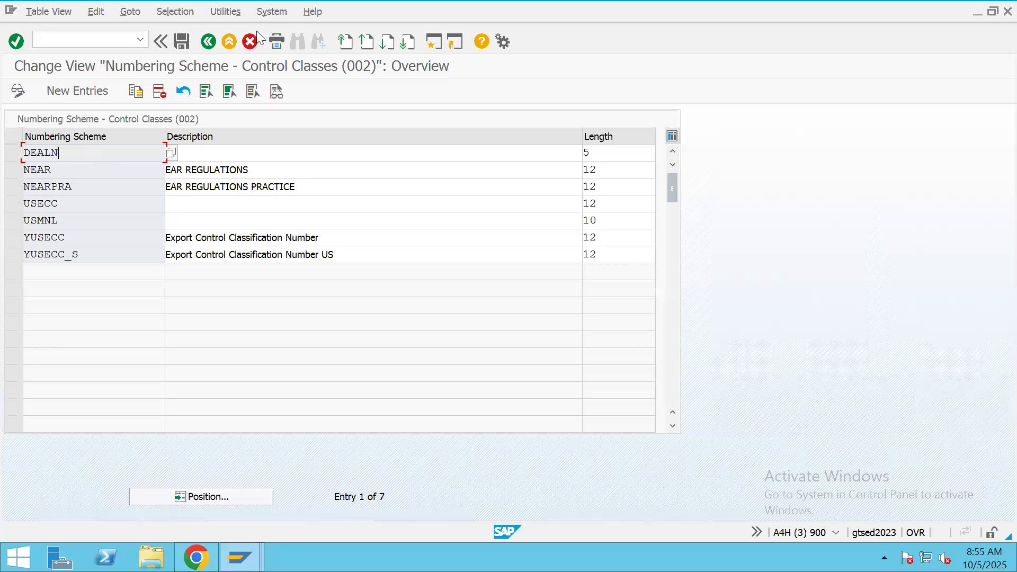
click(210, 41)
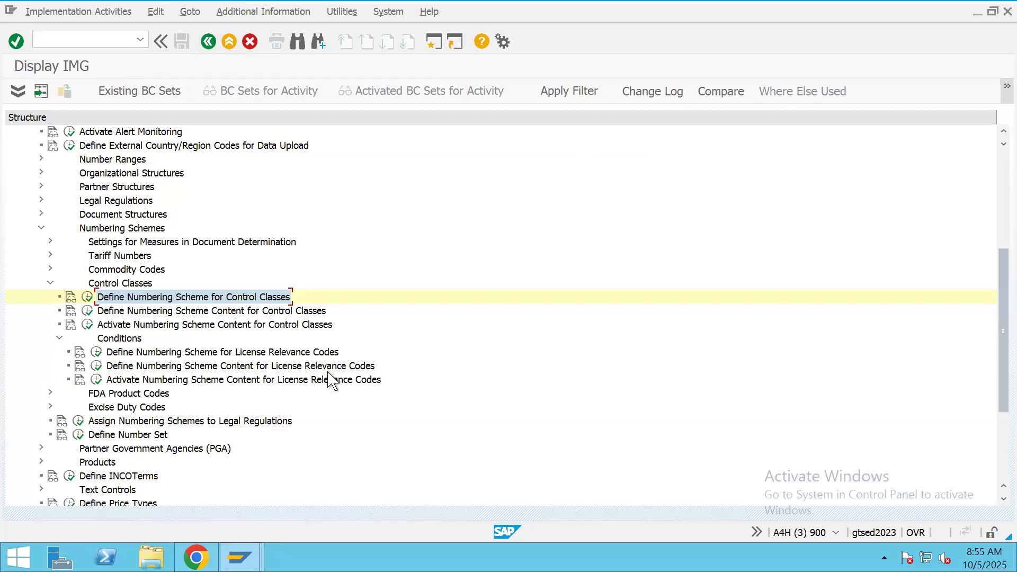
Point out the FDA Product Codes, Tariff Numbers and Commodity Codes nodes, and highlight DEALN in Define Numbering Scheme for Control Classes.
click(109, 393)
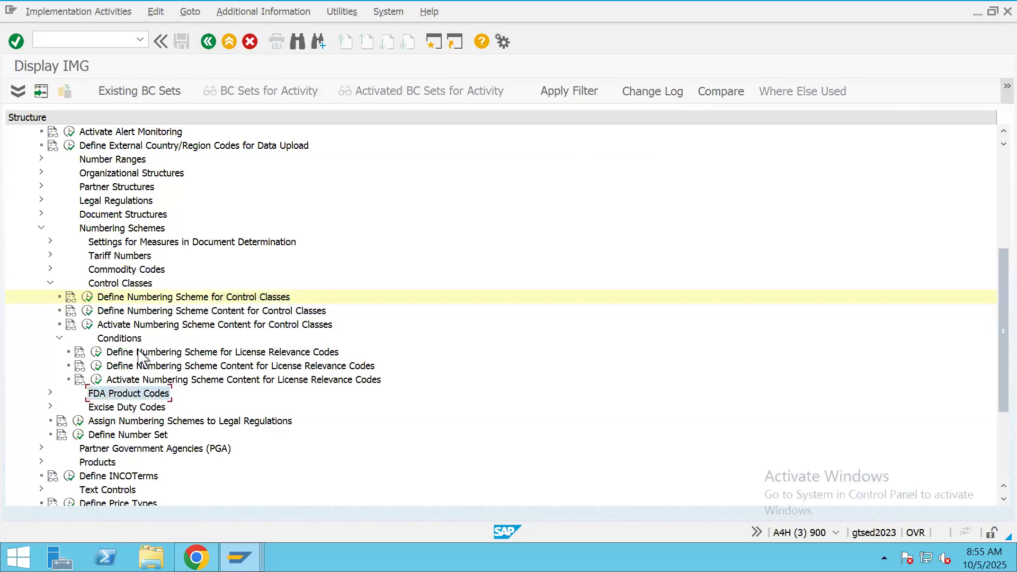
click(120, 258)
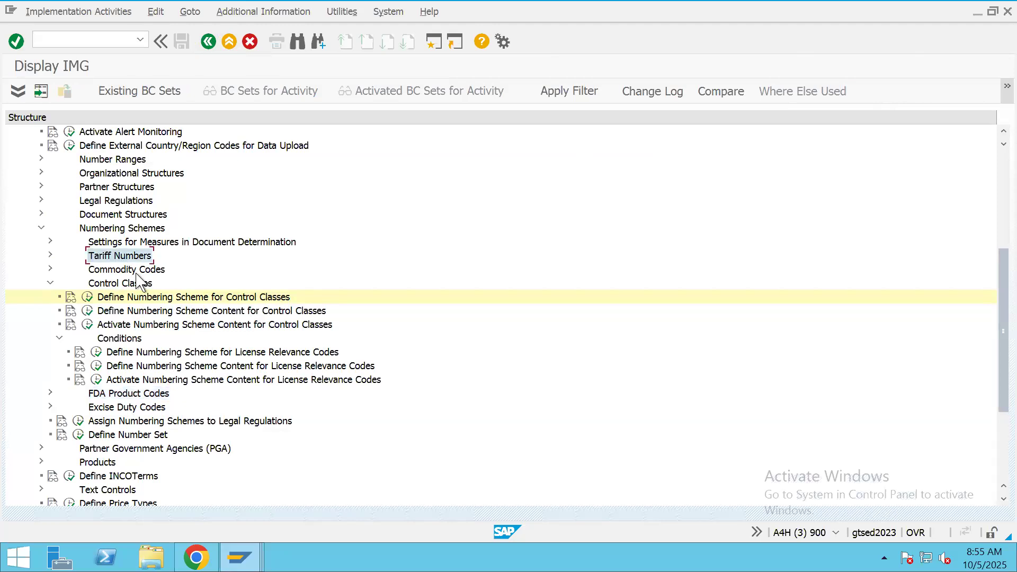
click(137, 270)
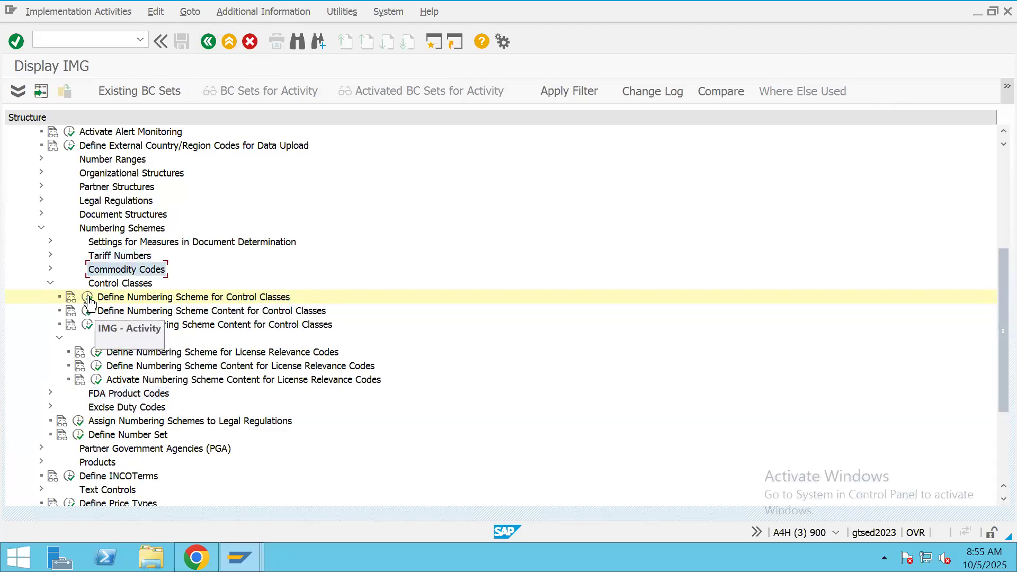
click(89, 298)
drag(74, 156, 10, 158)
List the available numbering scheme contents in Manage Control Classes without choosing one, and return to the customizing structure.
key(alt+Tab)
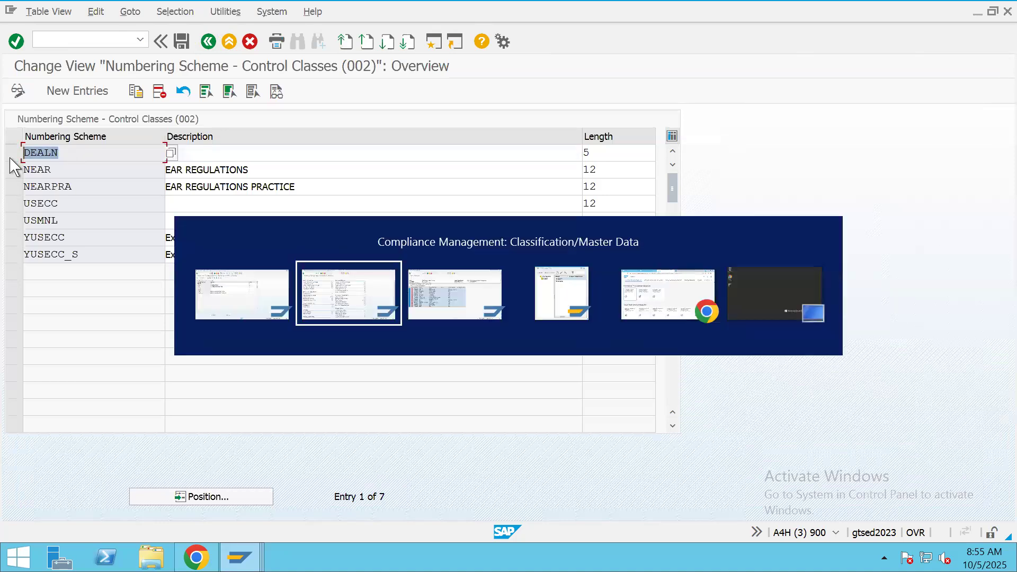
click(683, 171)
click(321, 119)
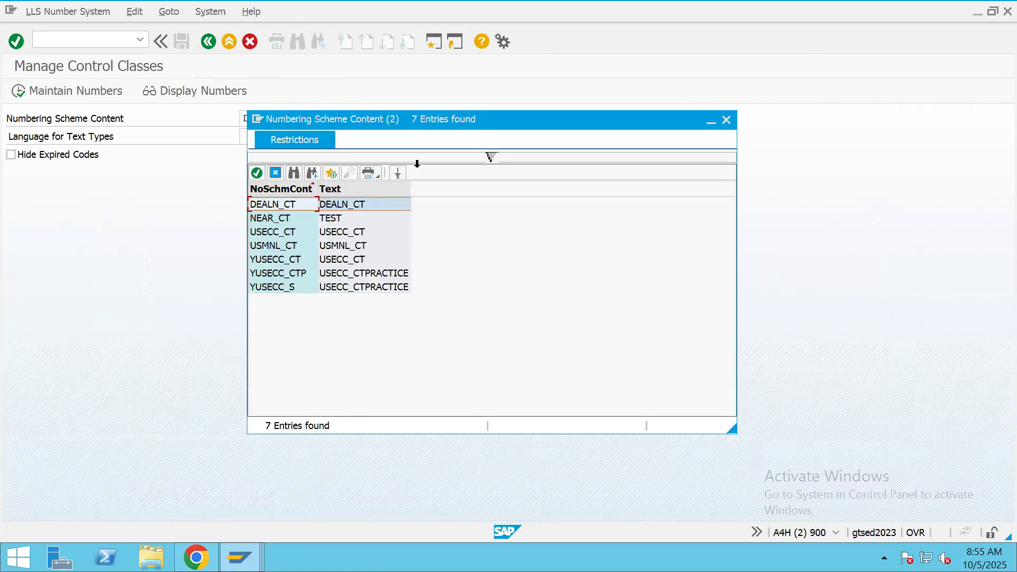
click(275, 173)
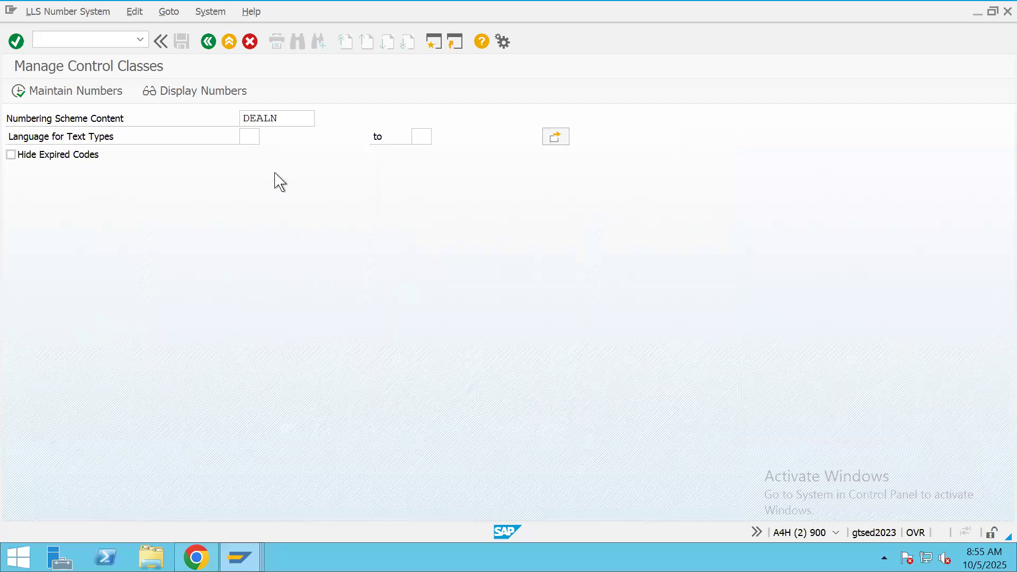
key(alt+Tab)
click(207, 43)
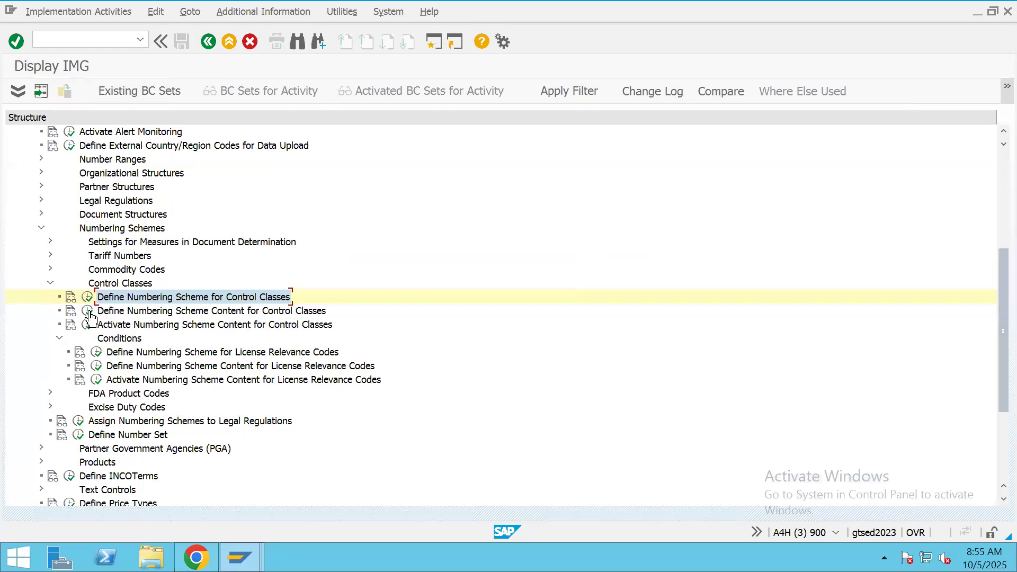
Display the locked numbering scheme content of control classes, examine the DEALN_CT entry and return to the customizing structure.
click(88, 312)
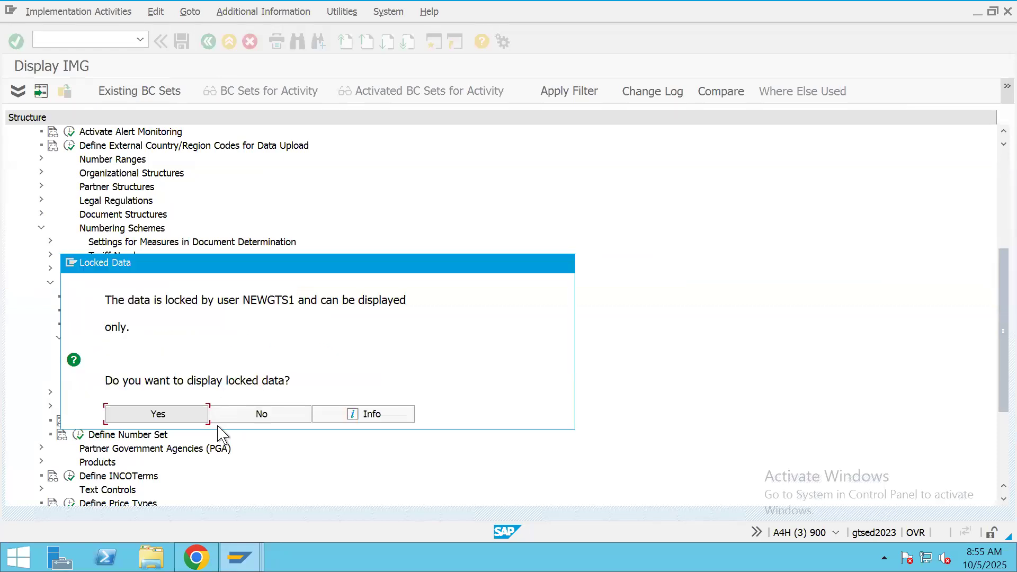
click(159, 414)
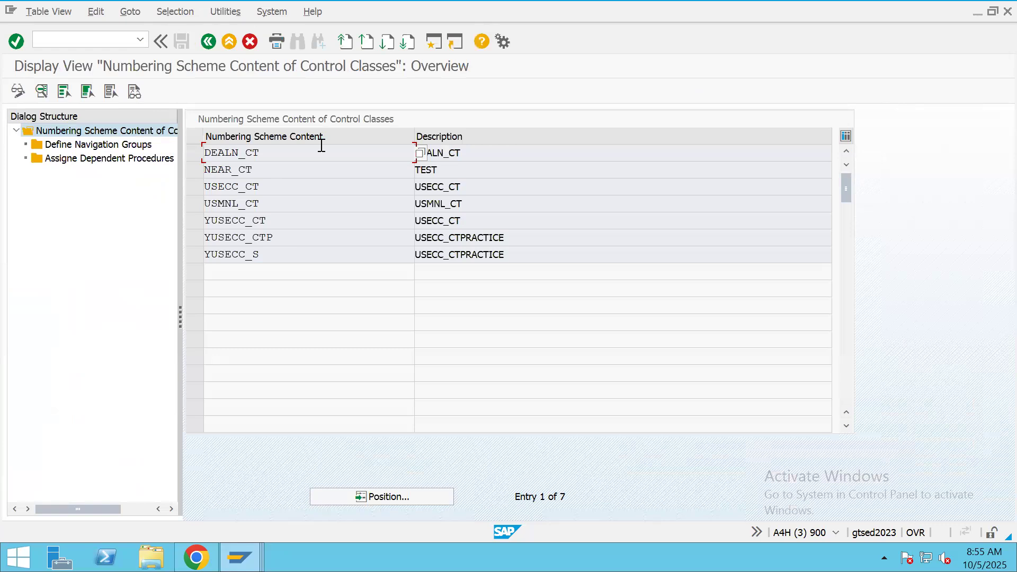
click(302, 151)
drag(199, 149, 319, 198)
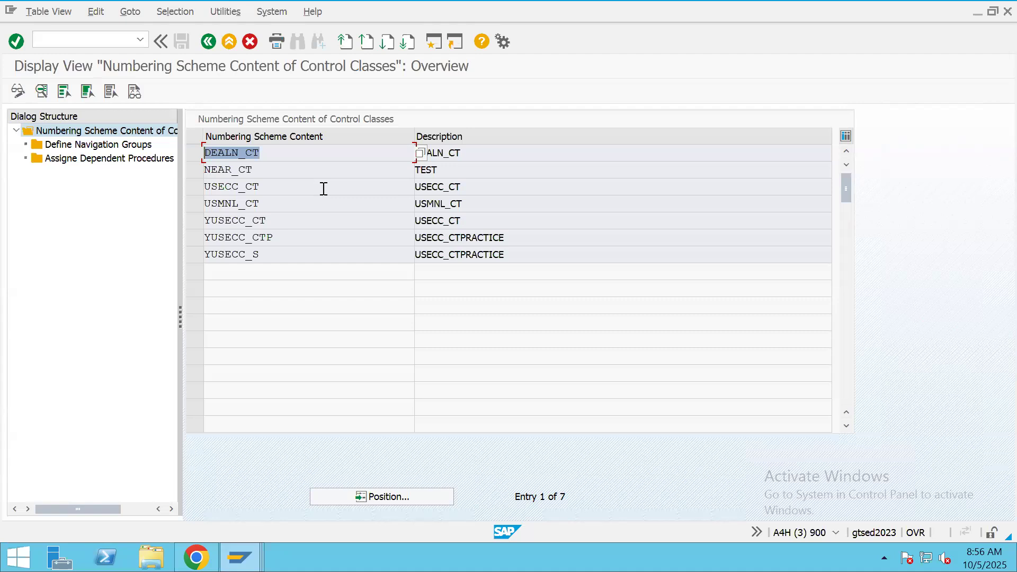
click(208, 42)
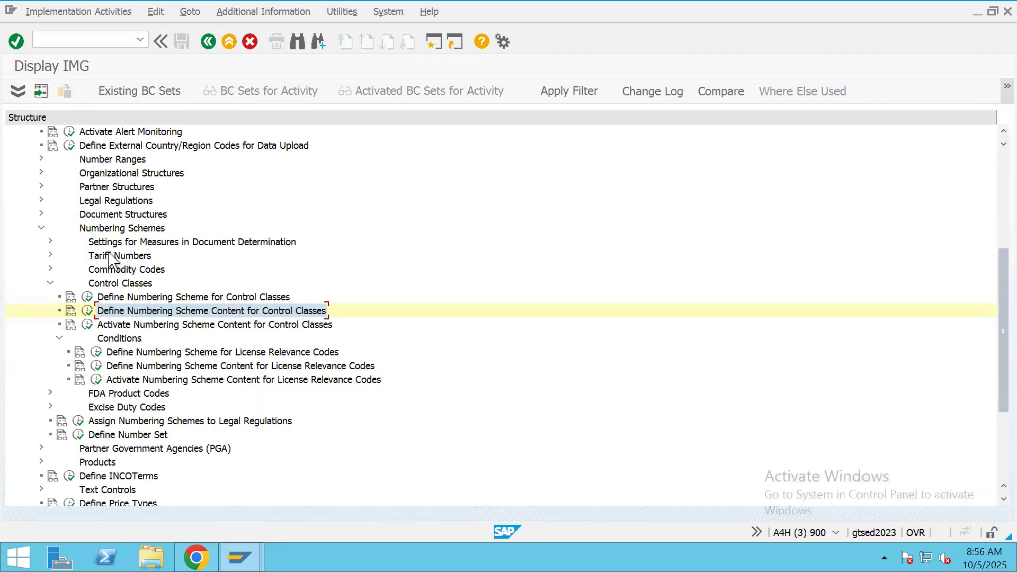
Compare the Tariff Numbers, Commodity Codes and Control Classes nodes under Numbering Schemes, ending on Define Numbering Scheme for Control Classes.
click(109, 257)
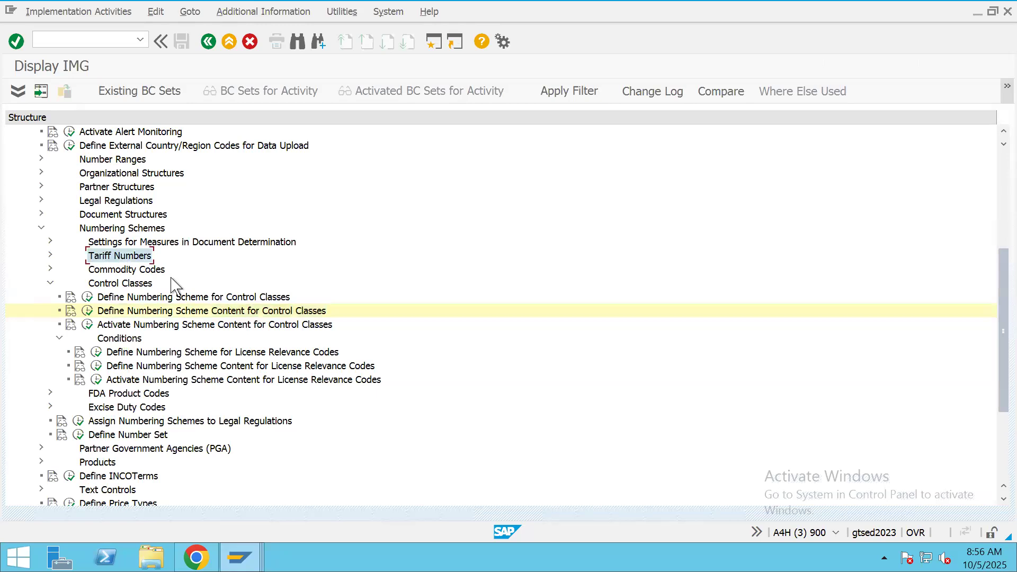
click(139, 271)
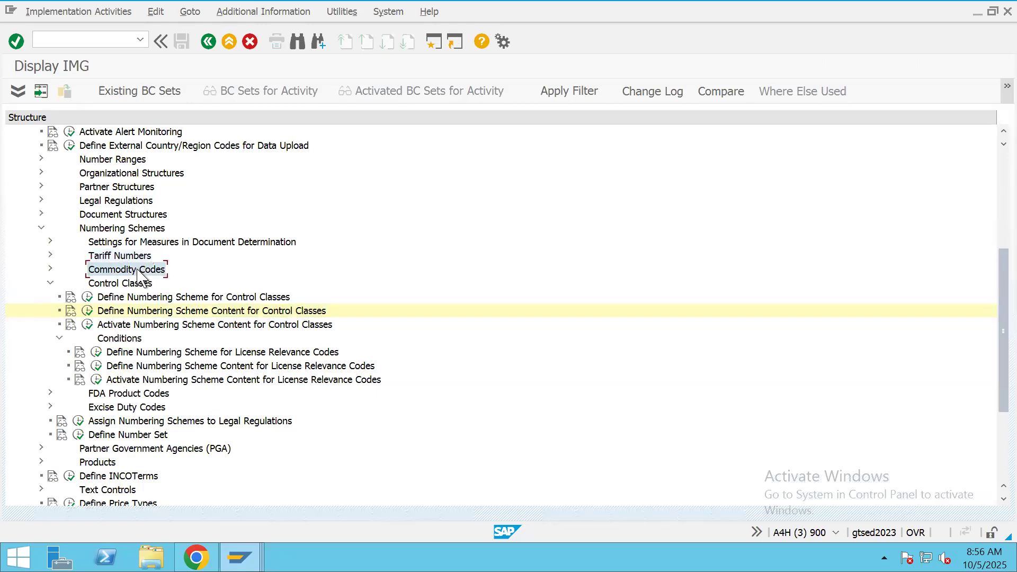
click(118, 257)
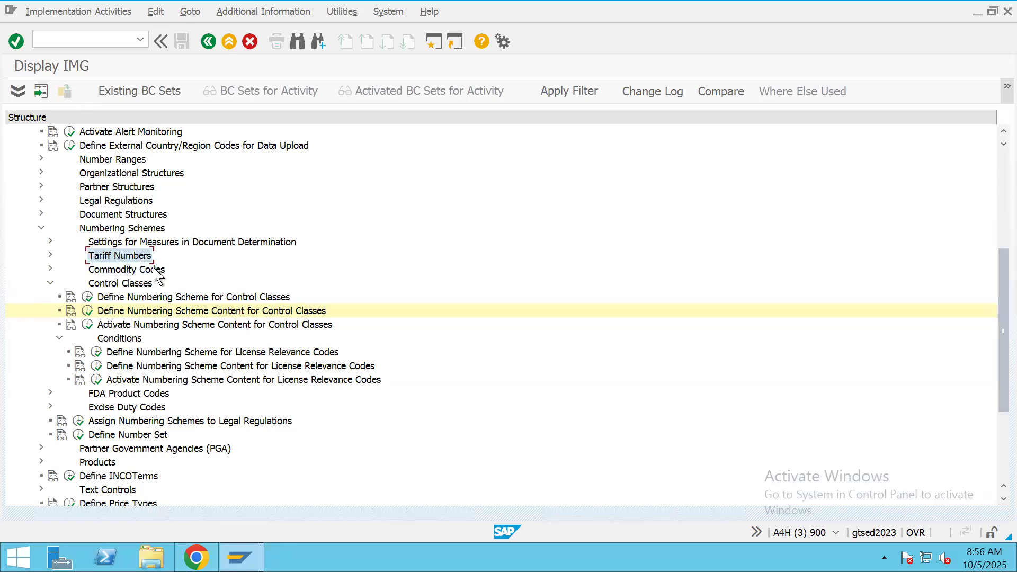
click(155, 271)
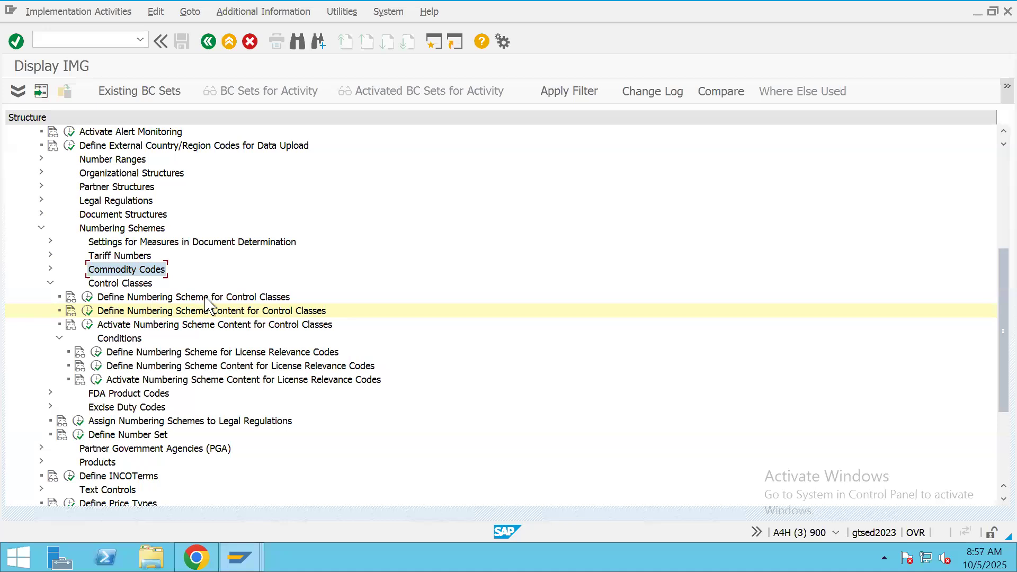
click(133, 285)
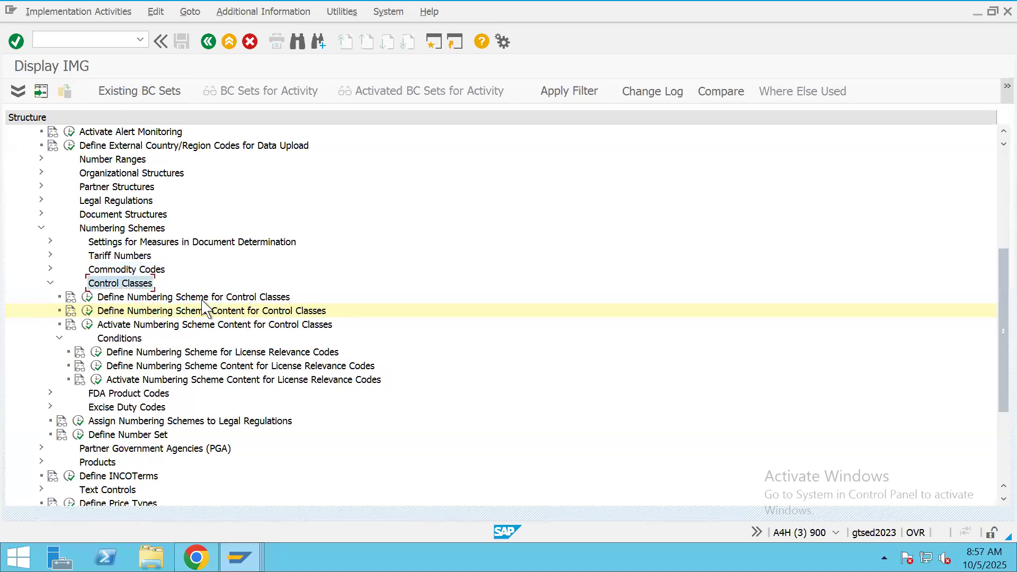
click(202, 298)
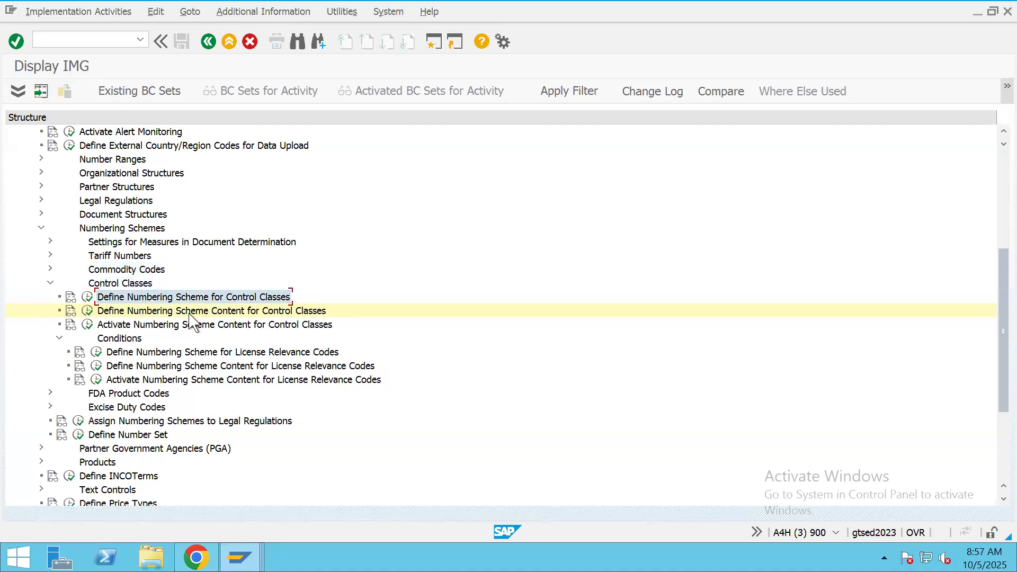
Open Define Numbering Scheme Content for Control Classes in change mode and copy the content name DEALN_CT.
click(87, 311)
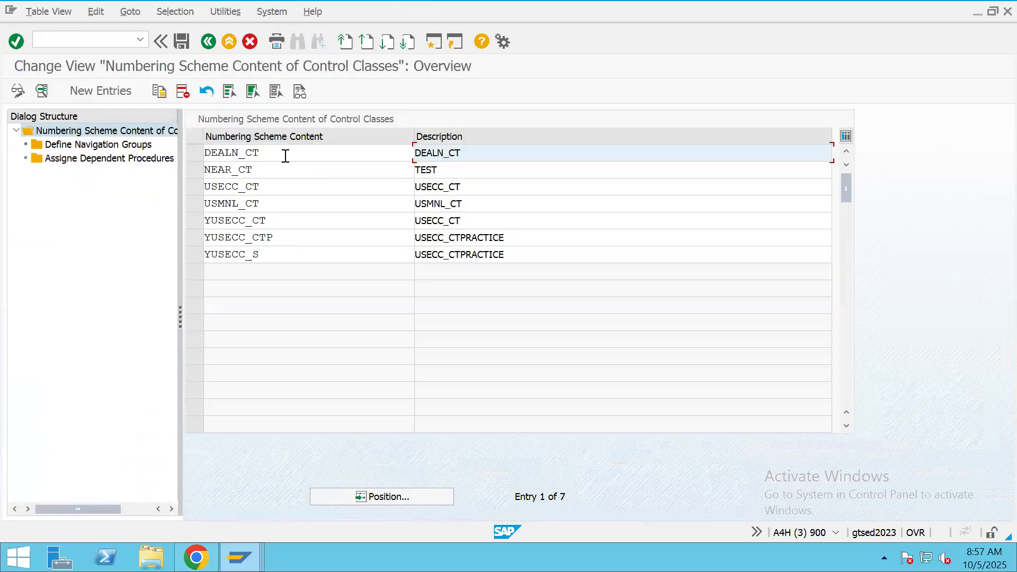
drag(285, 156, 192, 151)
key(ctrl+c)
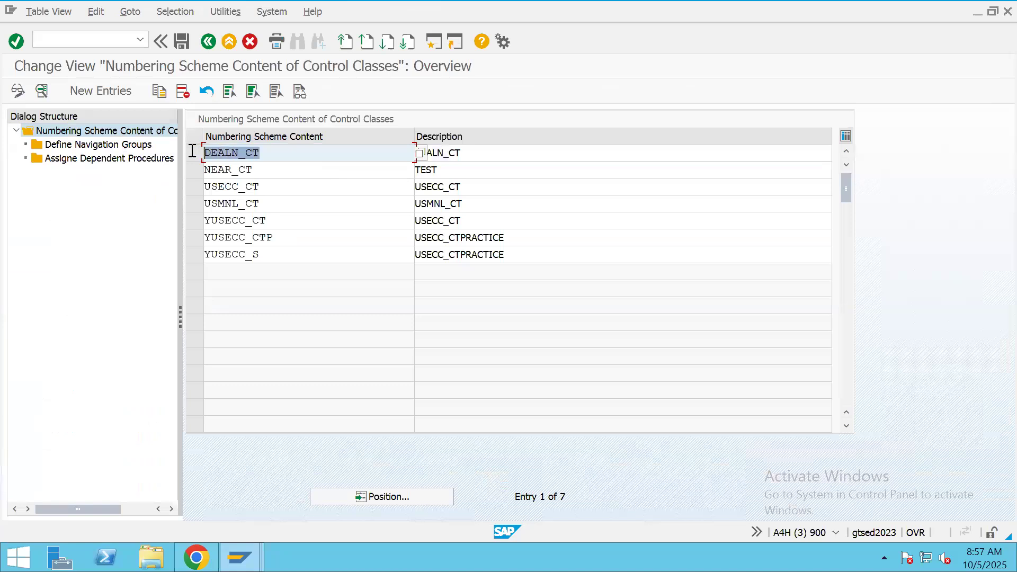
click(293, 154)
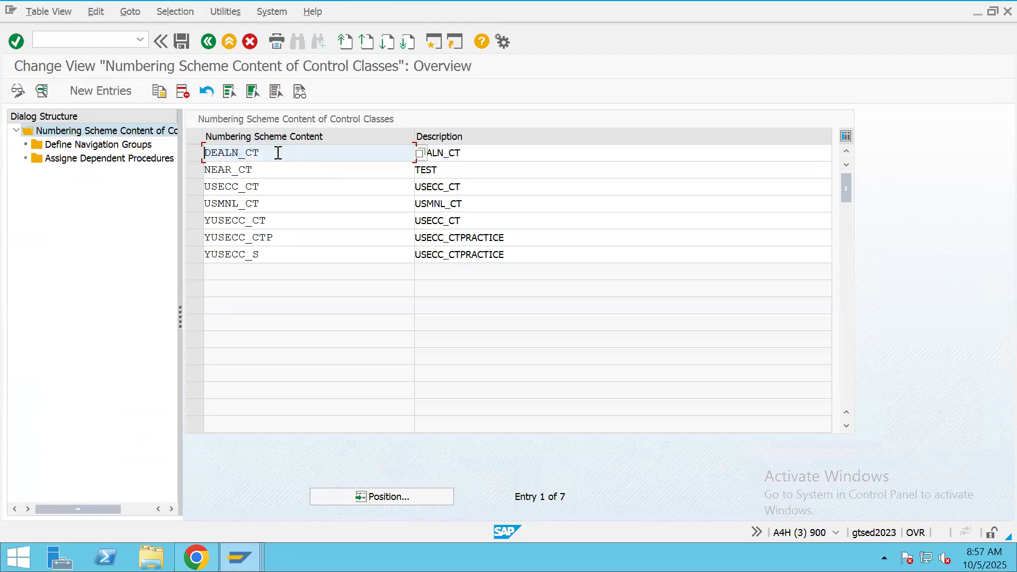
Open numbering scheme content DEALN_CT for maintenance in Manage Control Classes, examine it and return to the customizing overview.
key(alt+Tab)
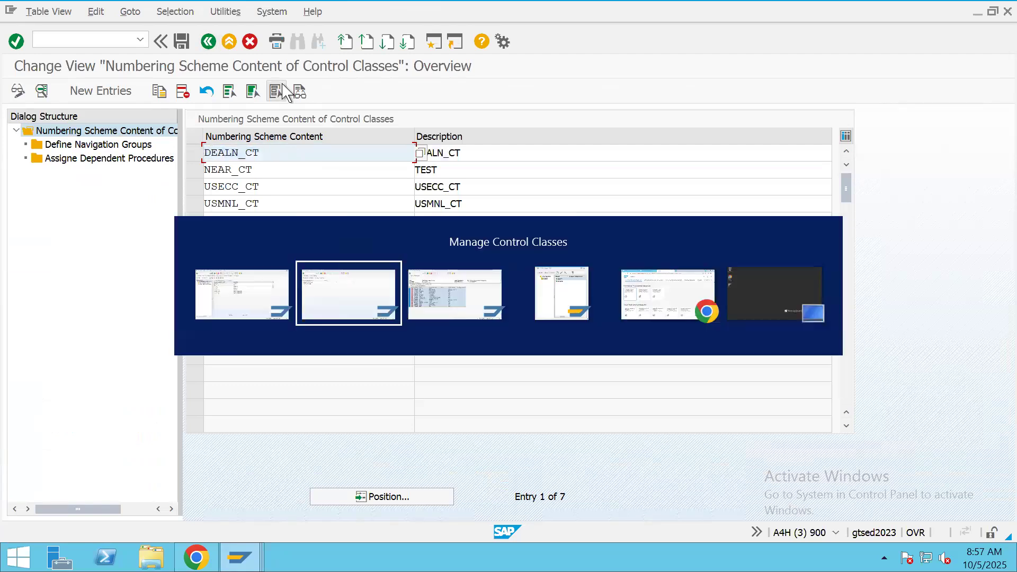
key(ctrl+a)
key(ctrl+v)
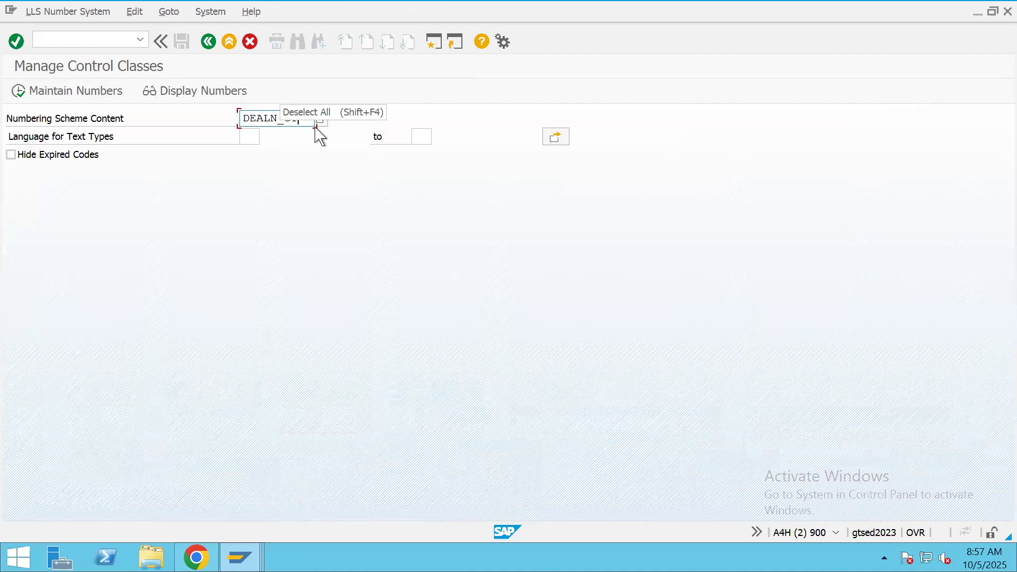
click(25, 94)
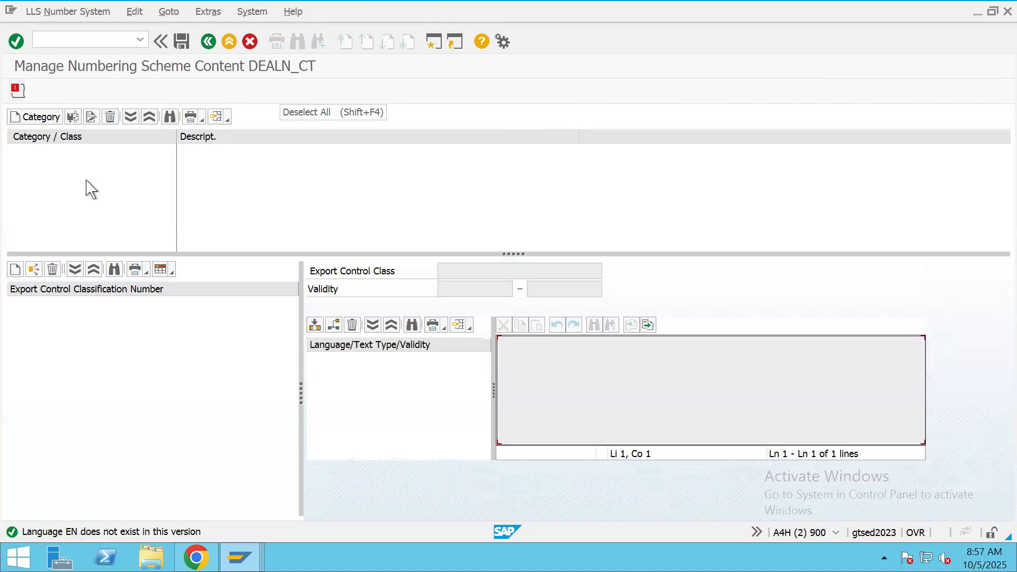
key(alt+Tab)
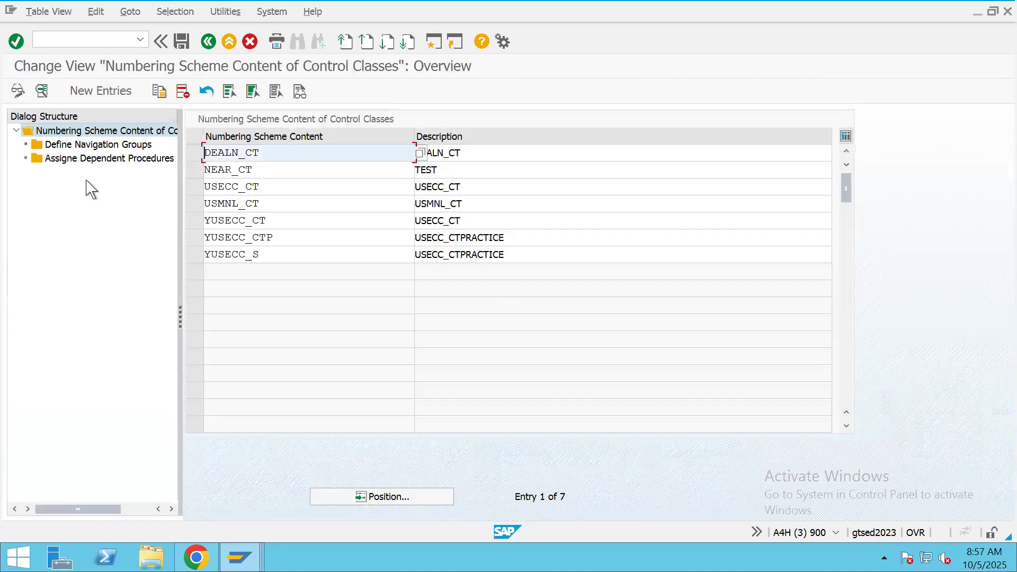
Examine the details and navigation groups of numbering scheme content DEALN_CT, and return to the overview.
click(194, 152)
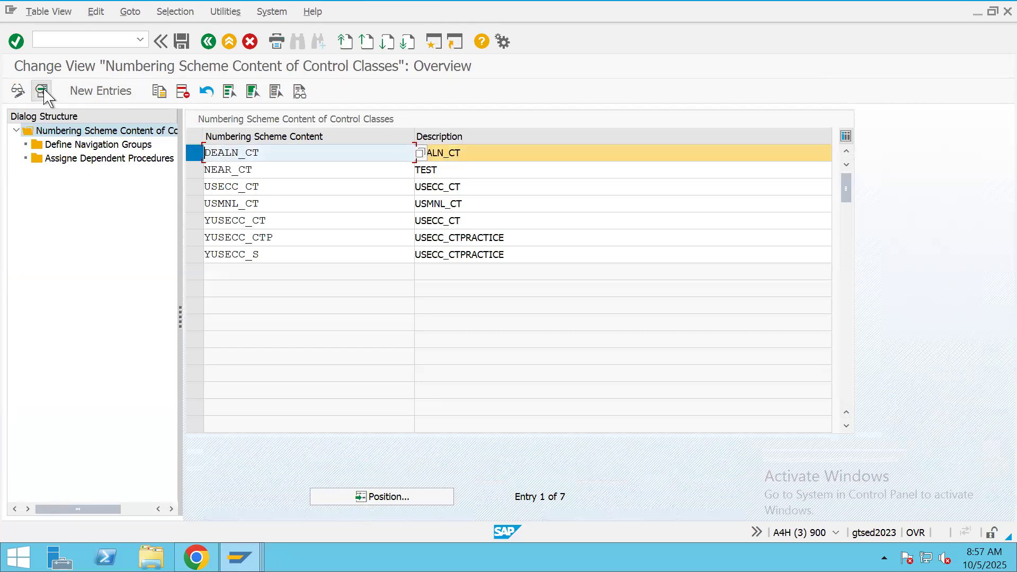
click(42, 92)
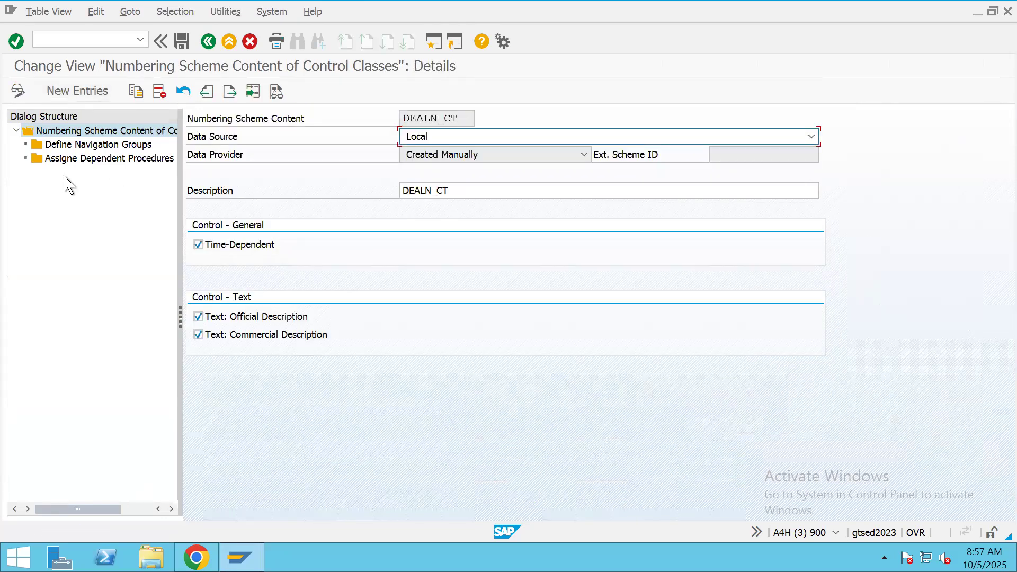
double_click(95, 147)
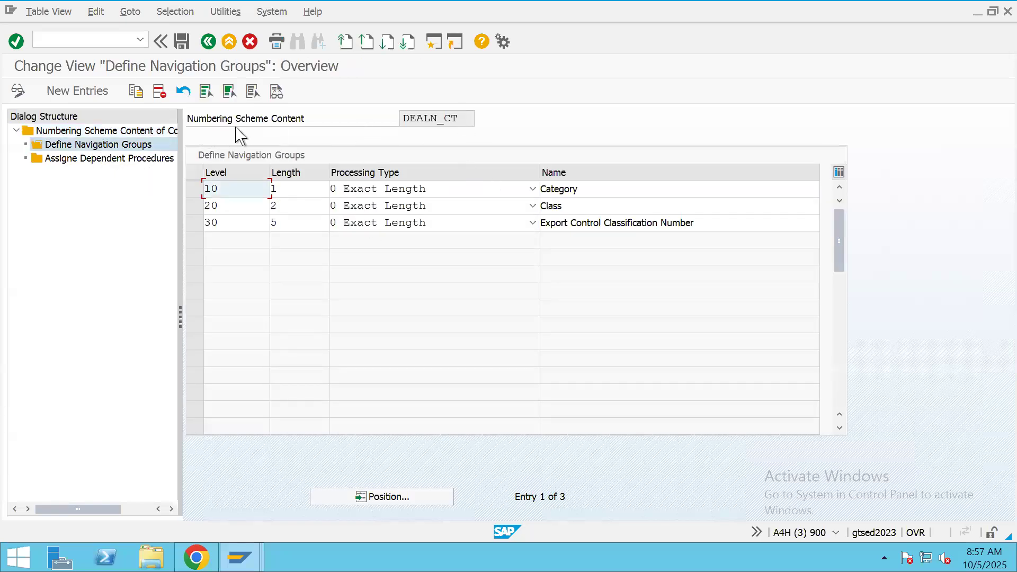
click(473, 116)
drag(473, 115, 398, 117)
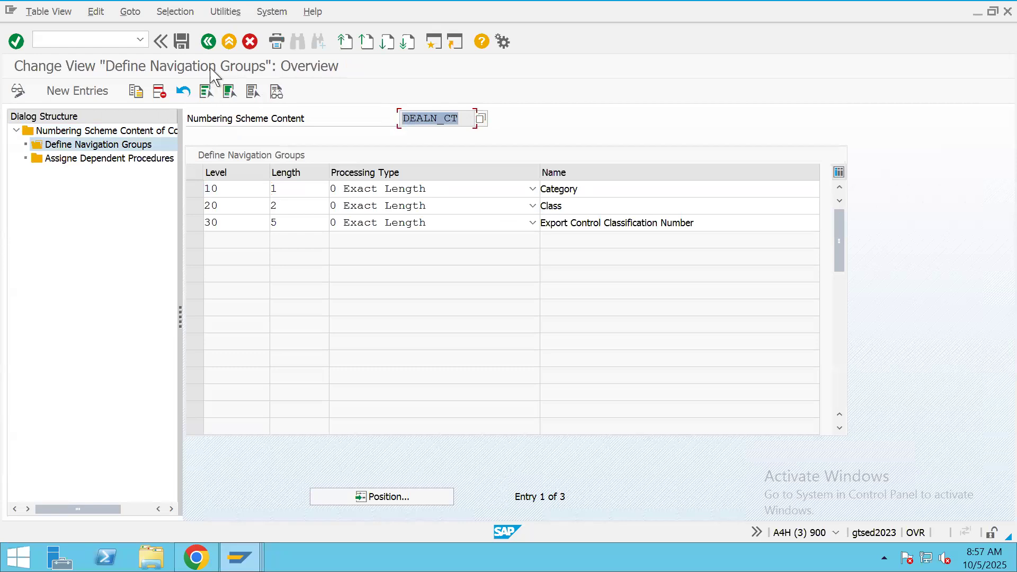
click(208, 42)
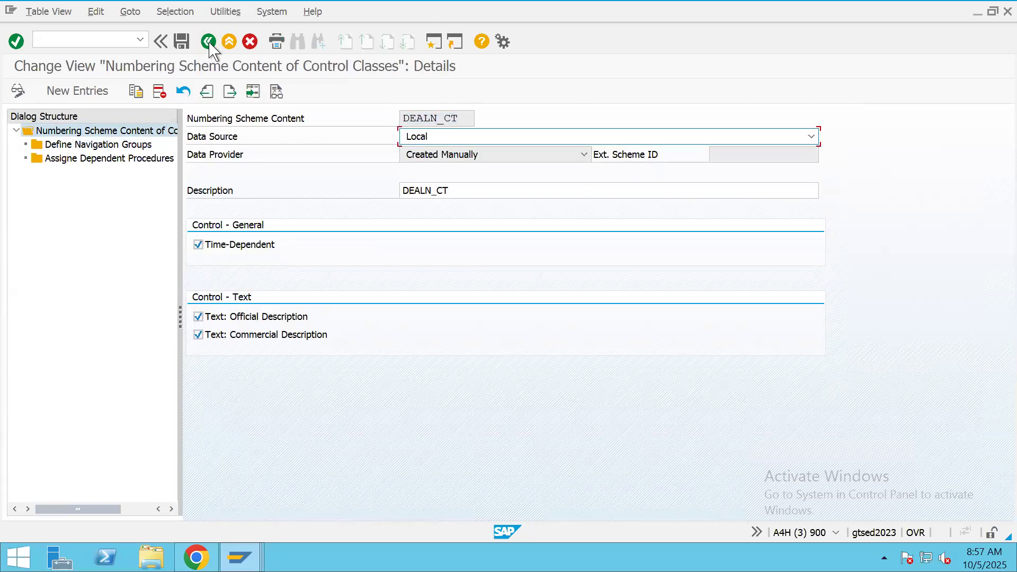
click(208, 42)
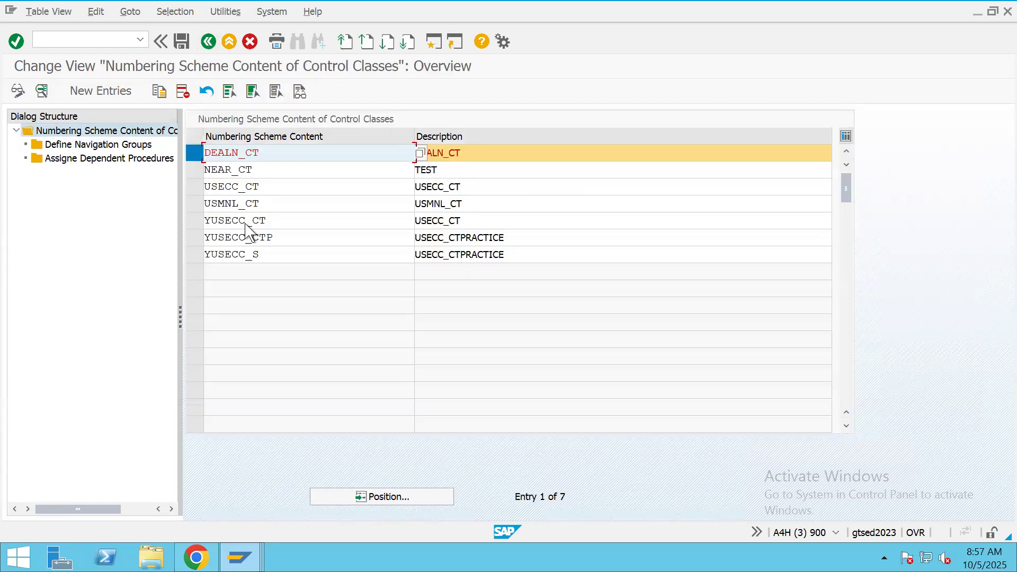
click(193, 155)
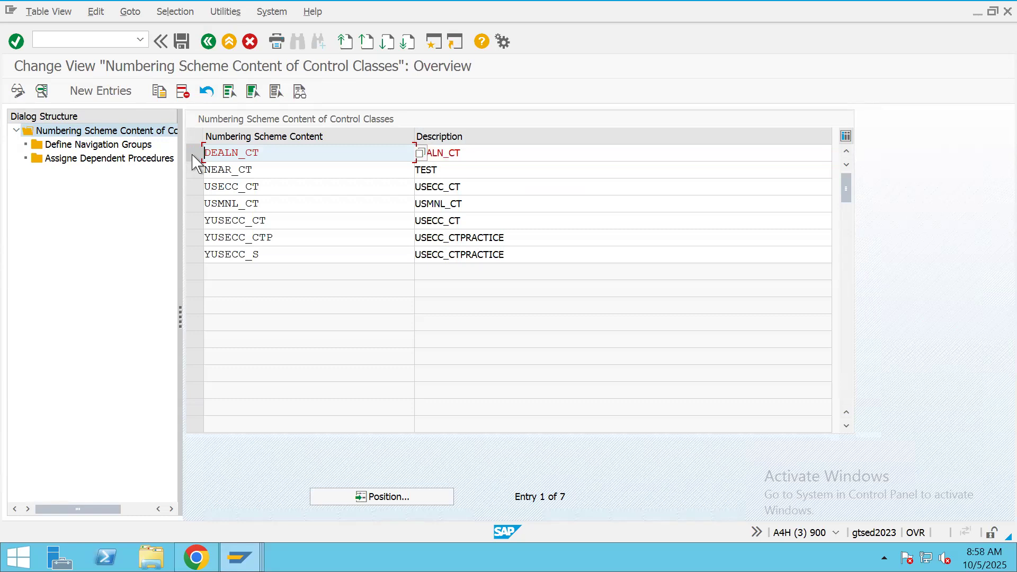
click(101, 94)
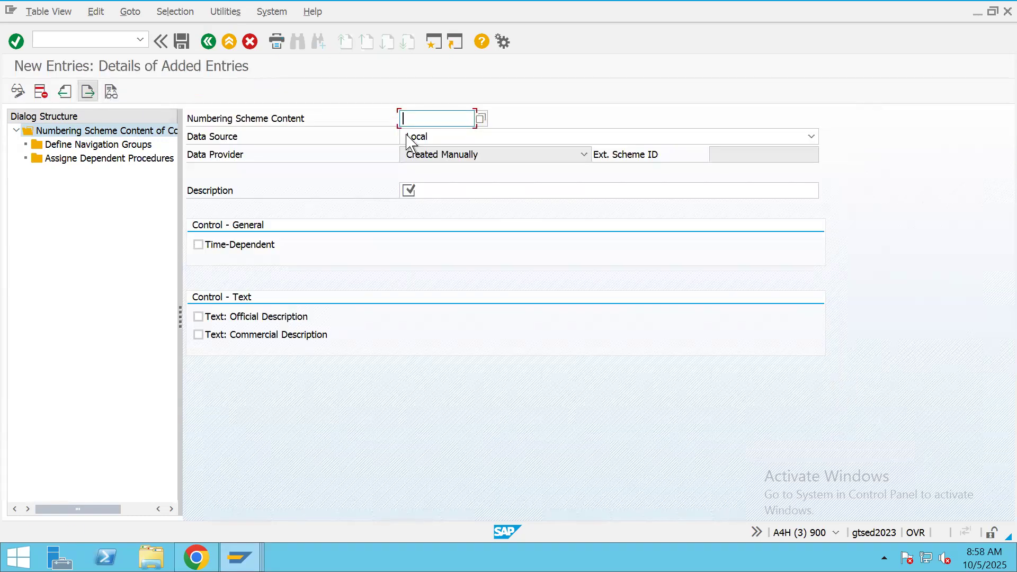
text(NUMSCH_ECC)
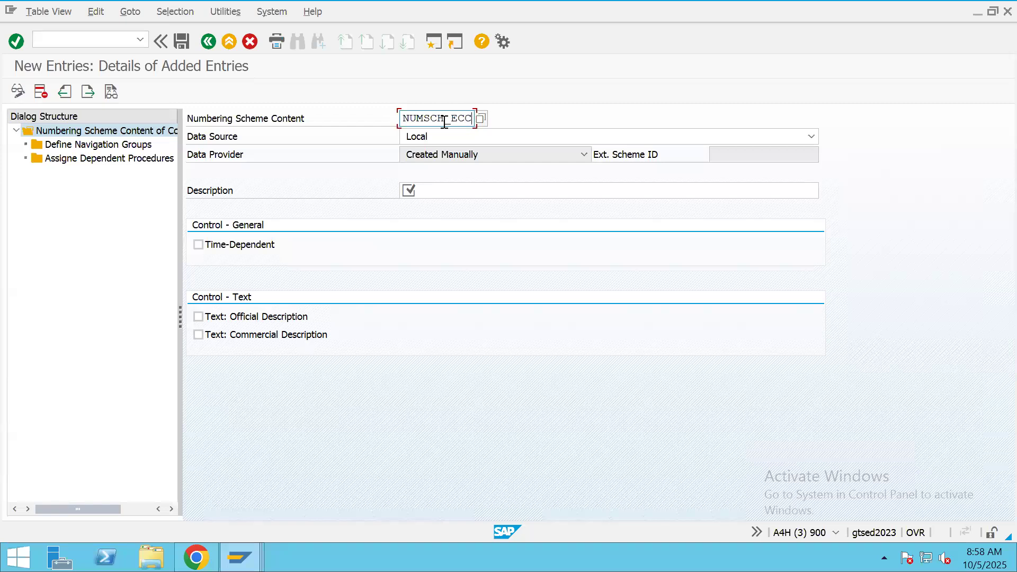
key(BackSpace)
key(BackSpace)
key(BackSpace)
key(BackSpace)
key(BackSpace)
key(BackSpace)
text(C_ECCN)
click(476, 191)
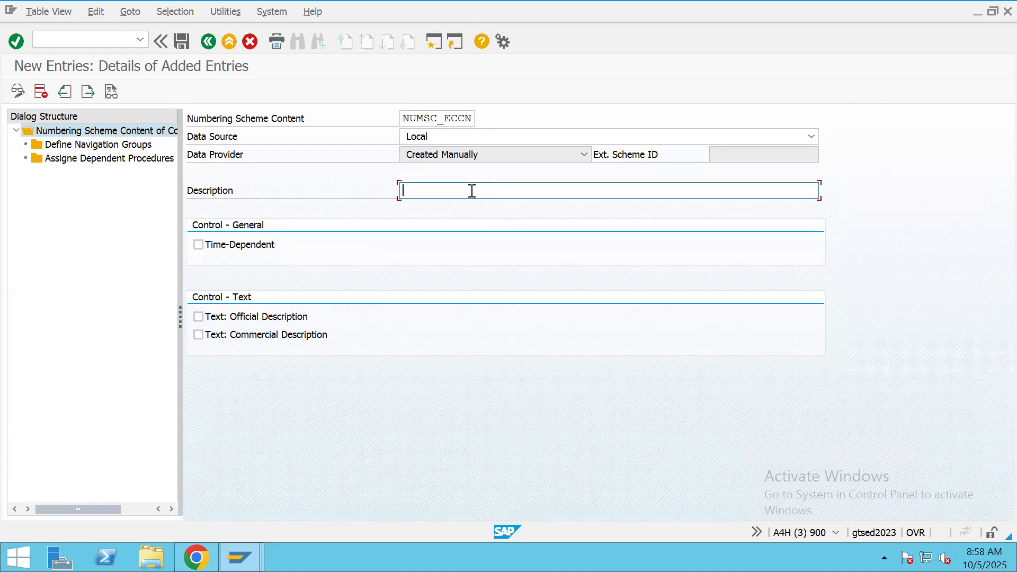
text(Numbering Schema for ECCN)
click(209, 42)
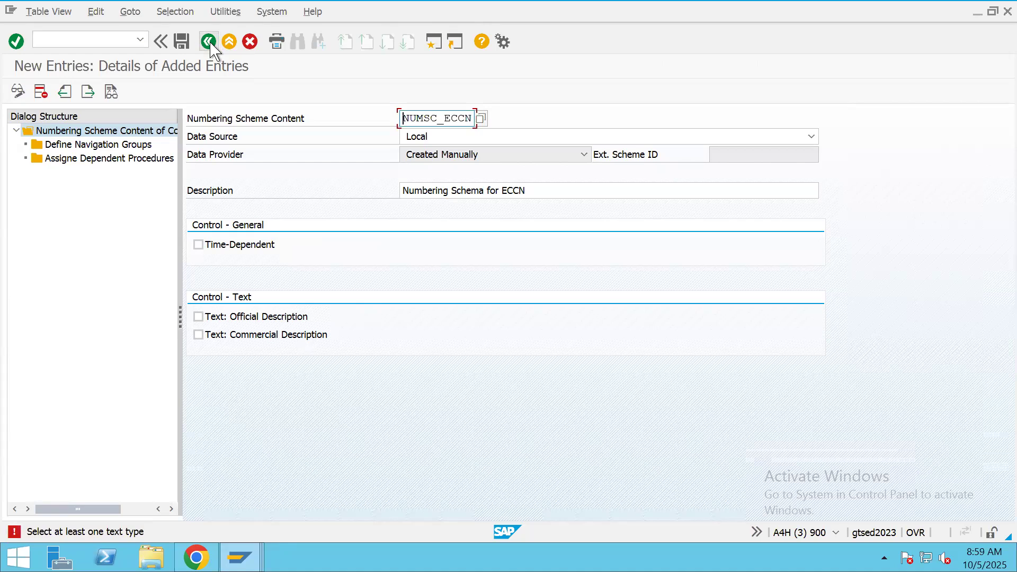
click(209, 43)
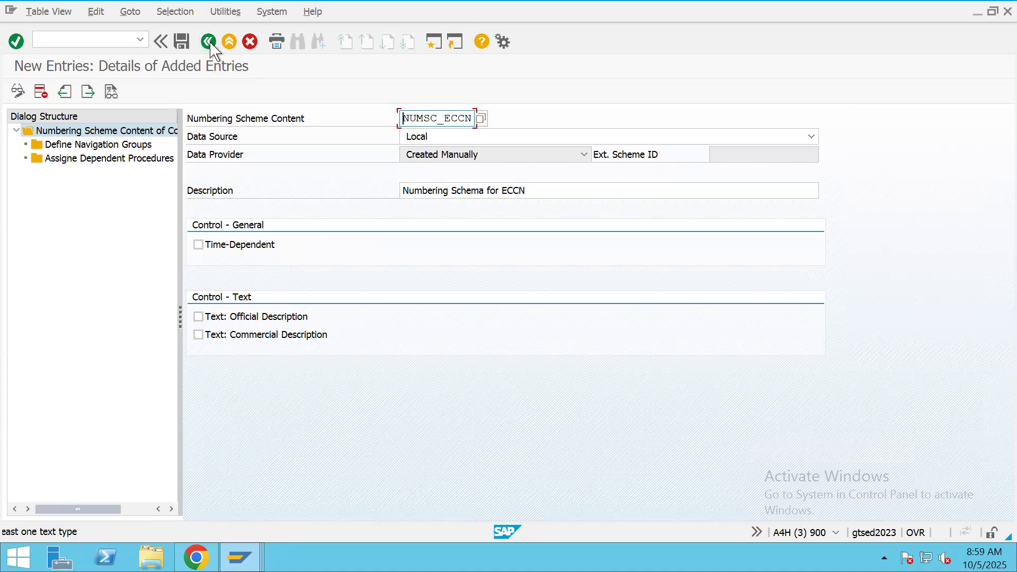
click(228, 43)
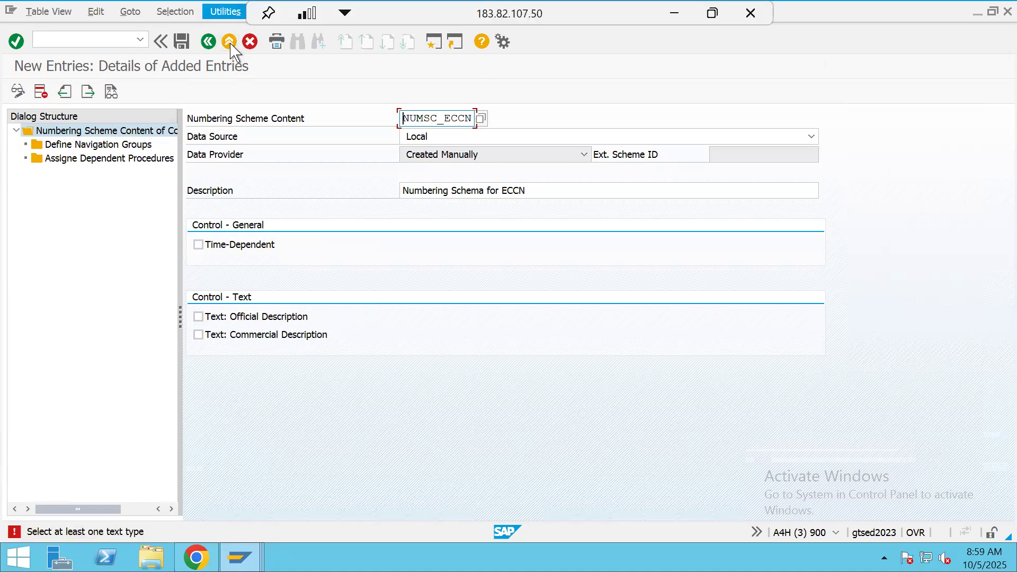
click(250, 45)
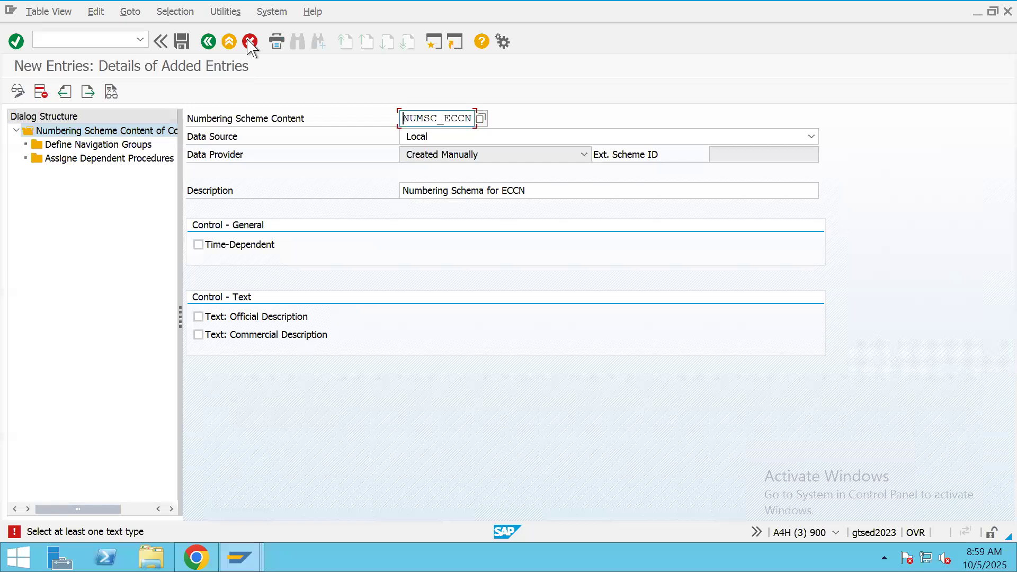
click(256, 289)
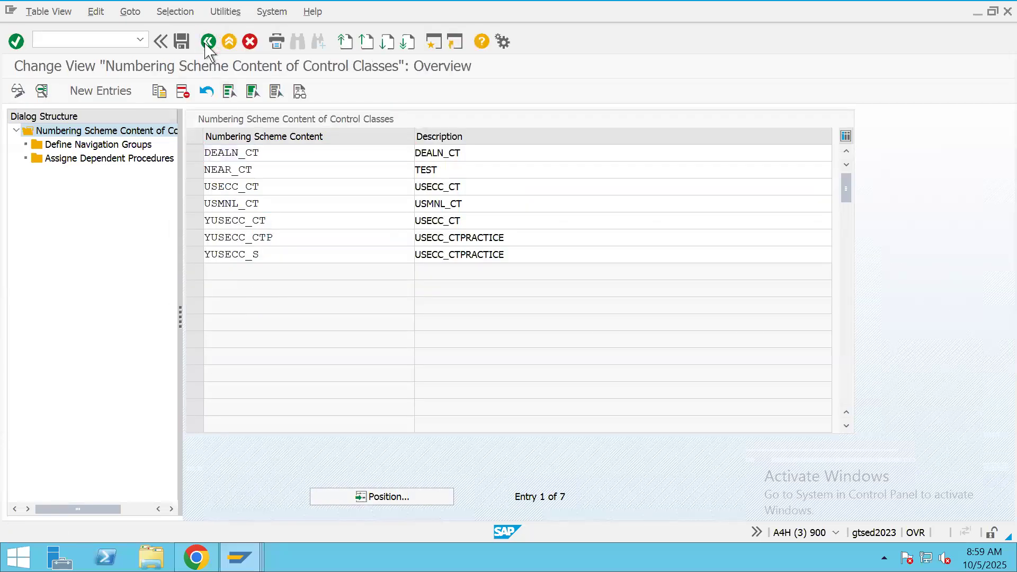
click(208, 43)
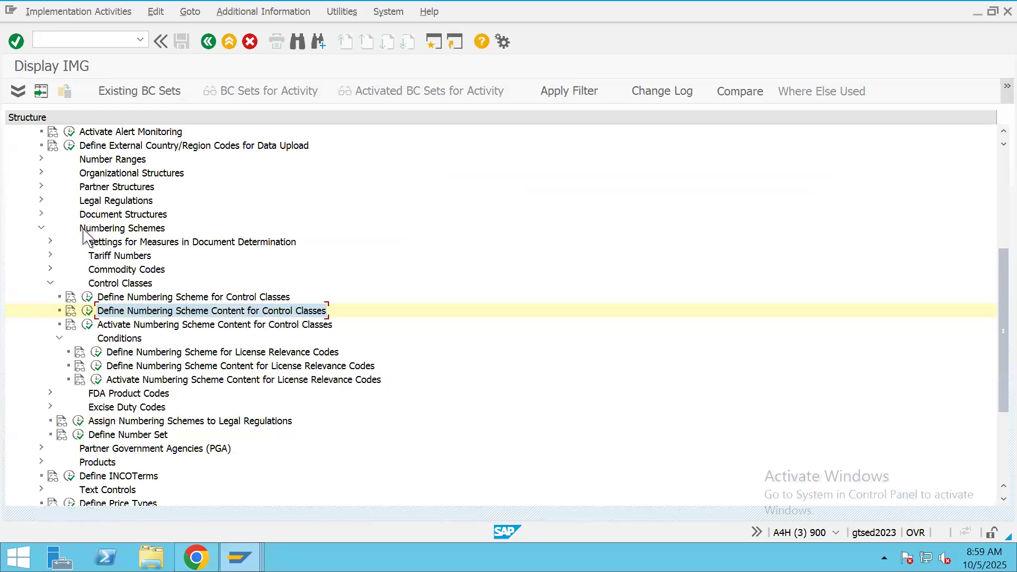
Add a new entry in Define Numbering Scheme Content for Control Classes named NUMSC_ECCN with the description "Numbering Schema for ECCN".
click(128, 229)
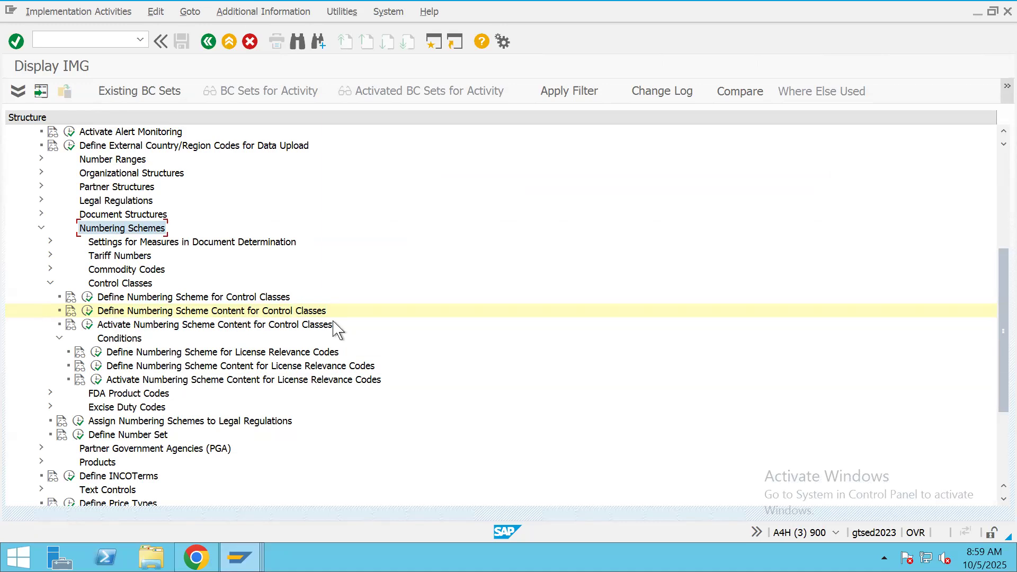
click(88, 312)
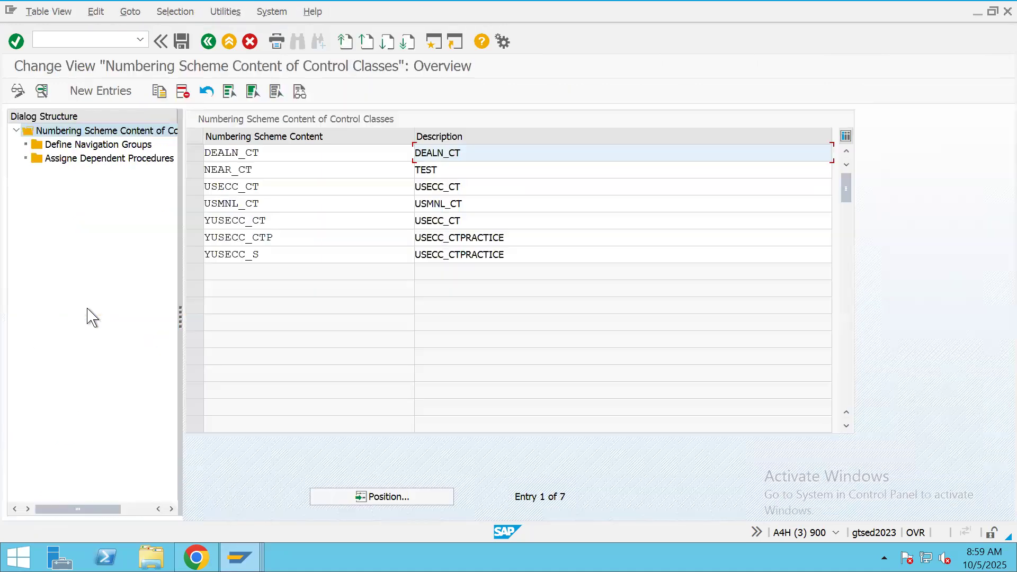
click(115, 95)
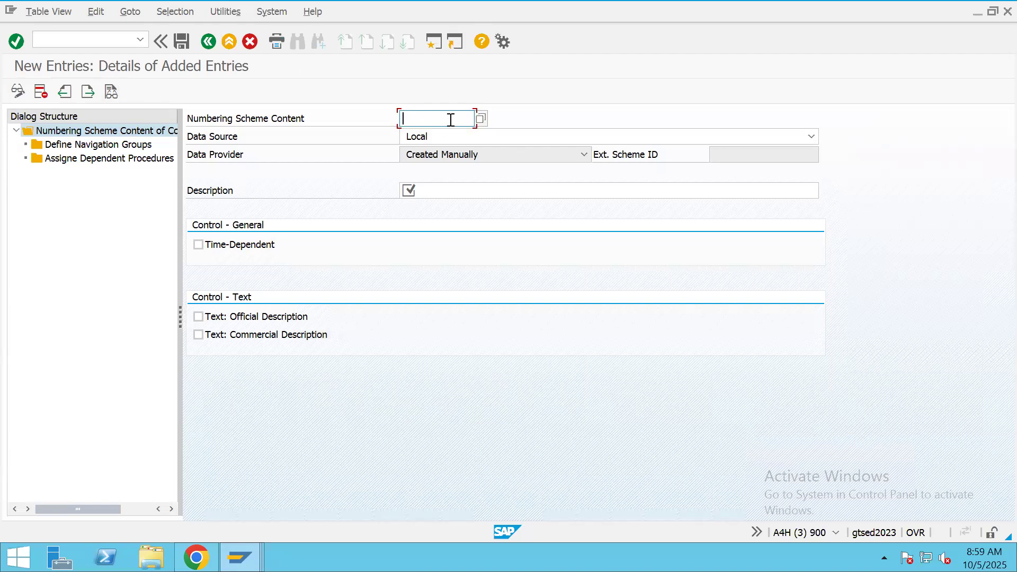
text(NU)
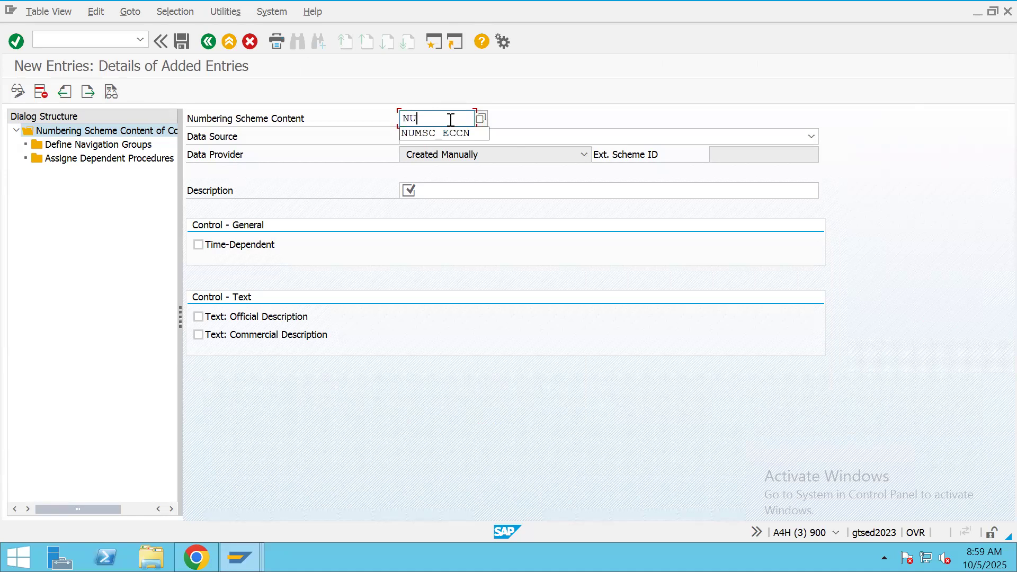
click(456, 138)
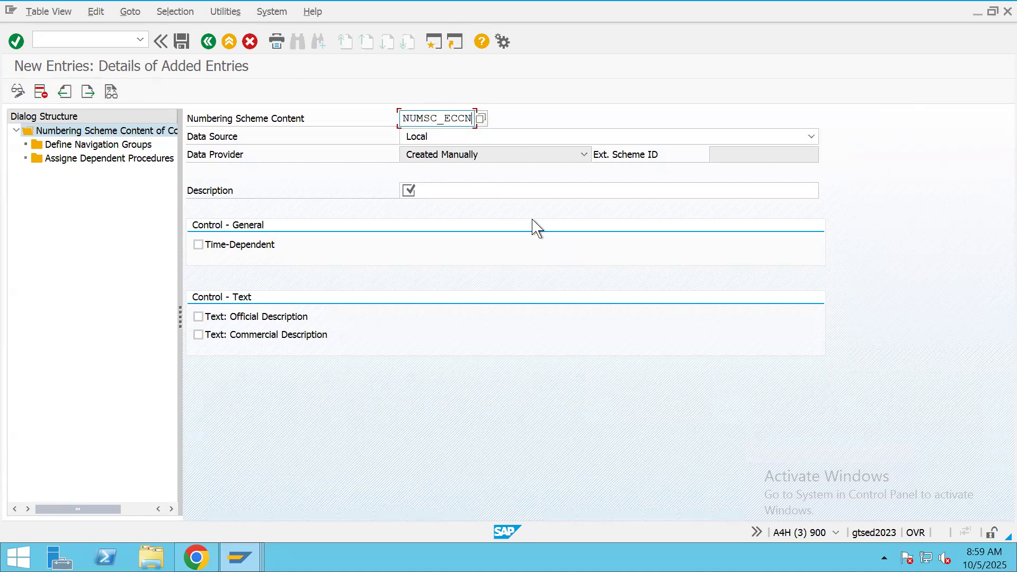
click(448, 190)
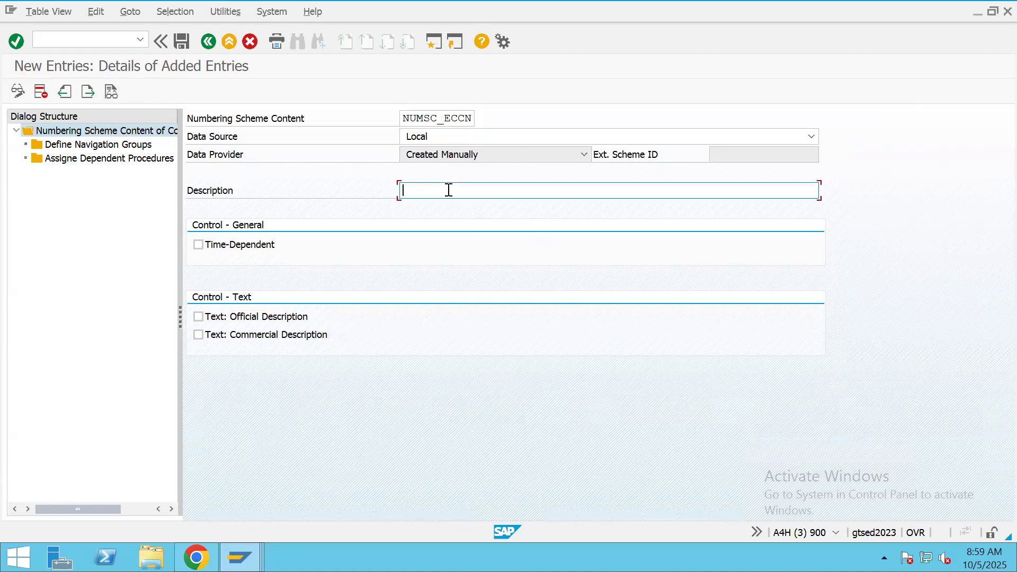
text(Numbering Schema for ECCN)
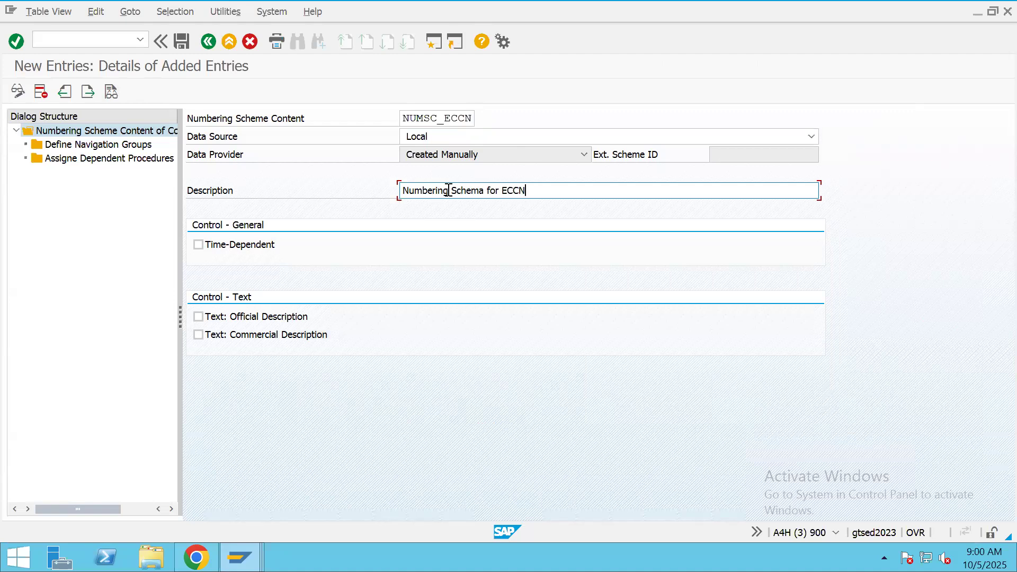
Make NUMSC_ECCN time-dependent, enable its official and commercial description texts, and save the entry.
click(198, 246)
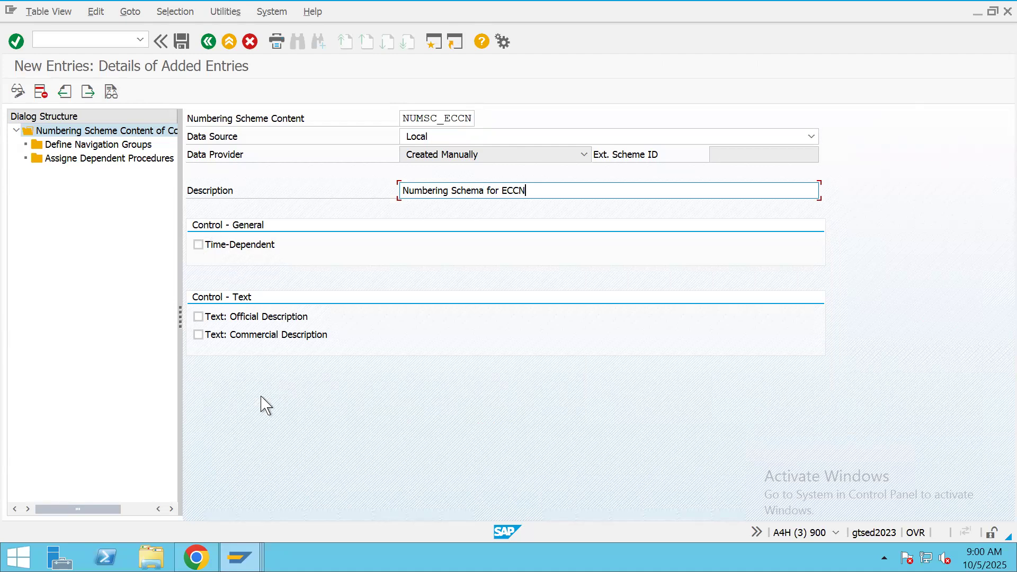
click(198, 317)
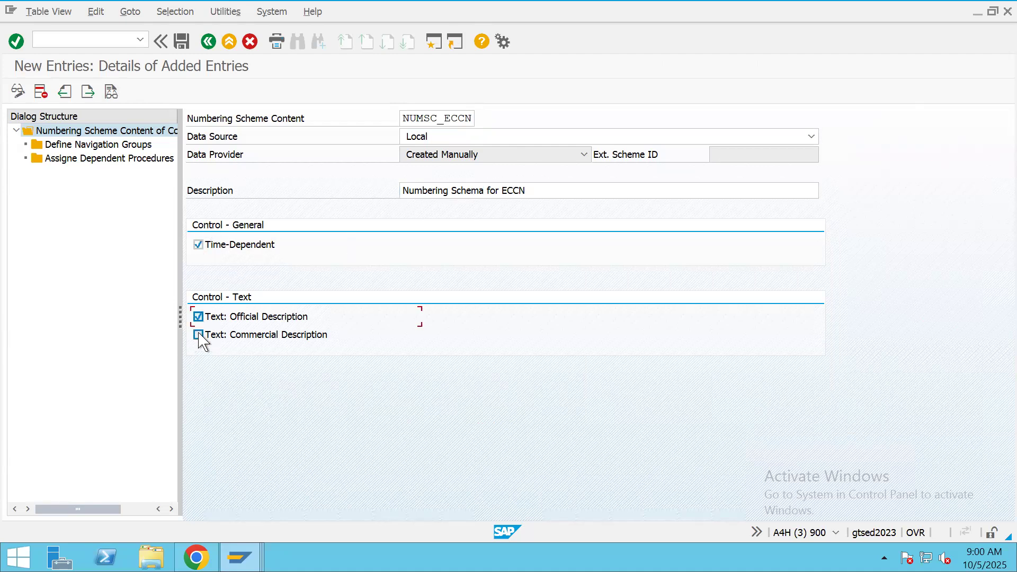
click(198, 334)
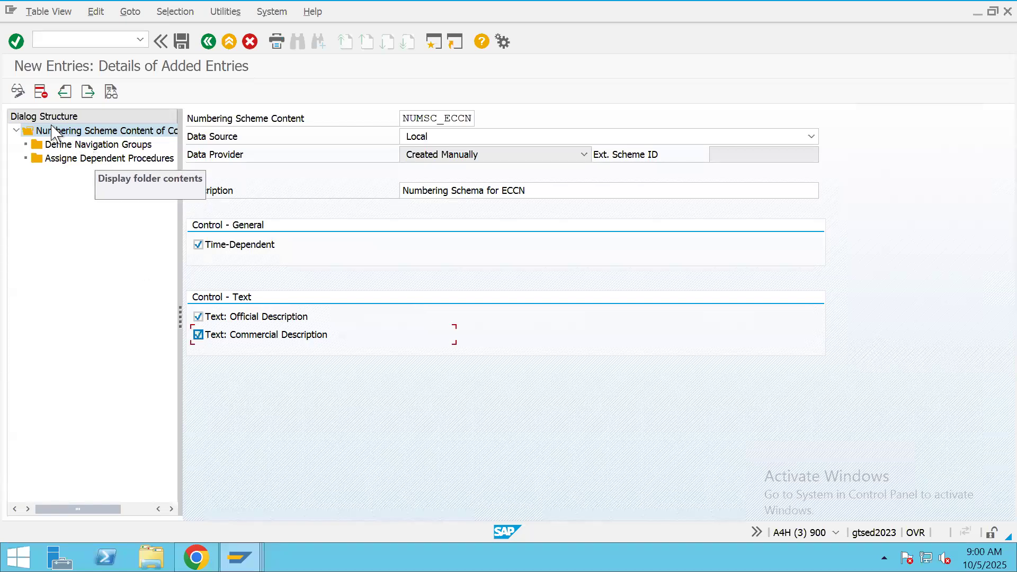
click(182, 42)
click(285, 265)
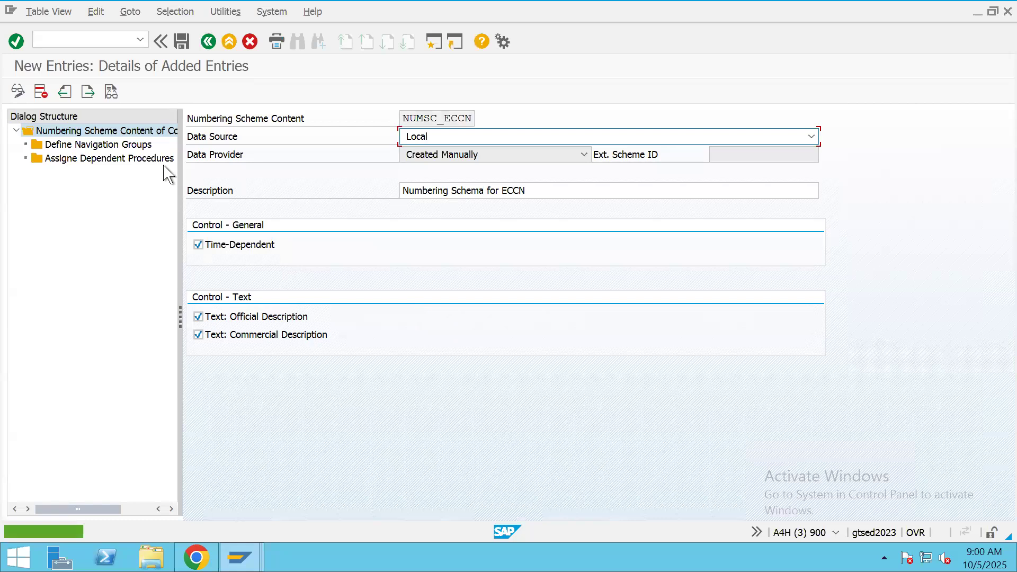
Add a navigation group for NUMSC_ECCN at level 1 with length 1 and processing type Exact Length.
double_click(58, 147)
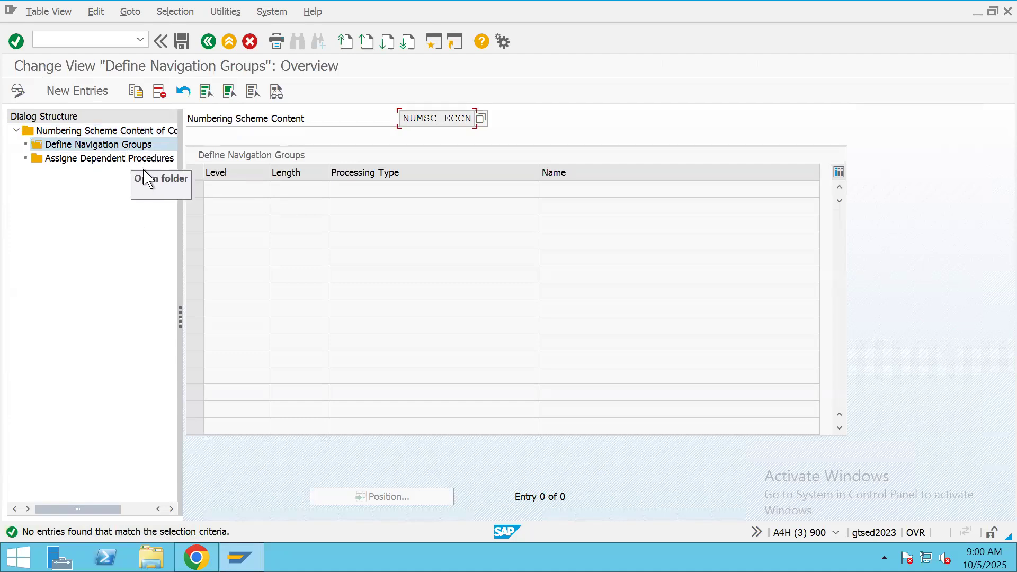
click(79, 91)
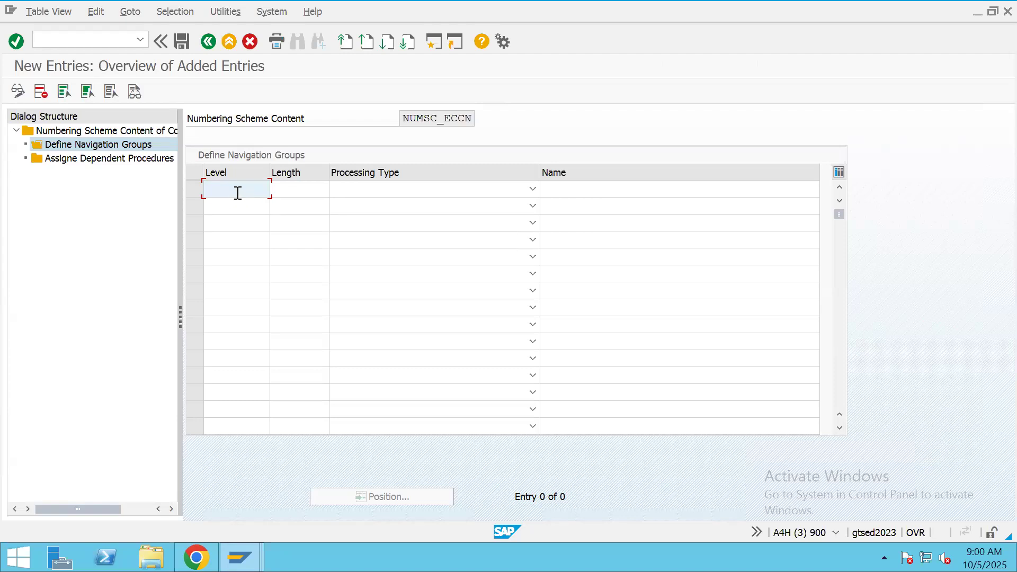
text(1)
click(290, 189)
text(1)
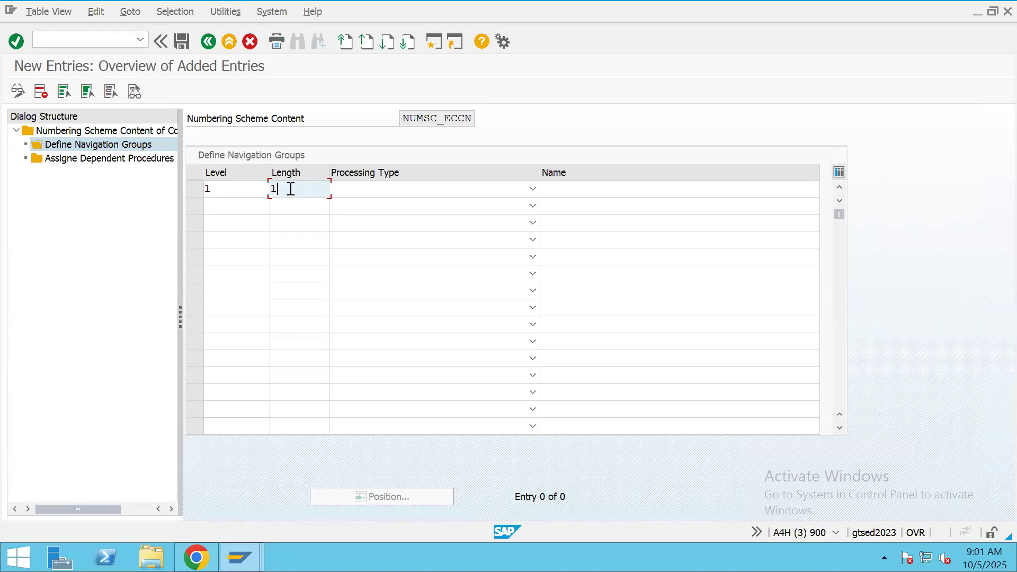
click(533, 191)
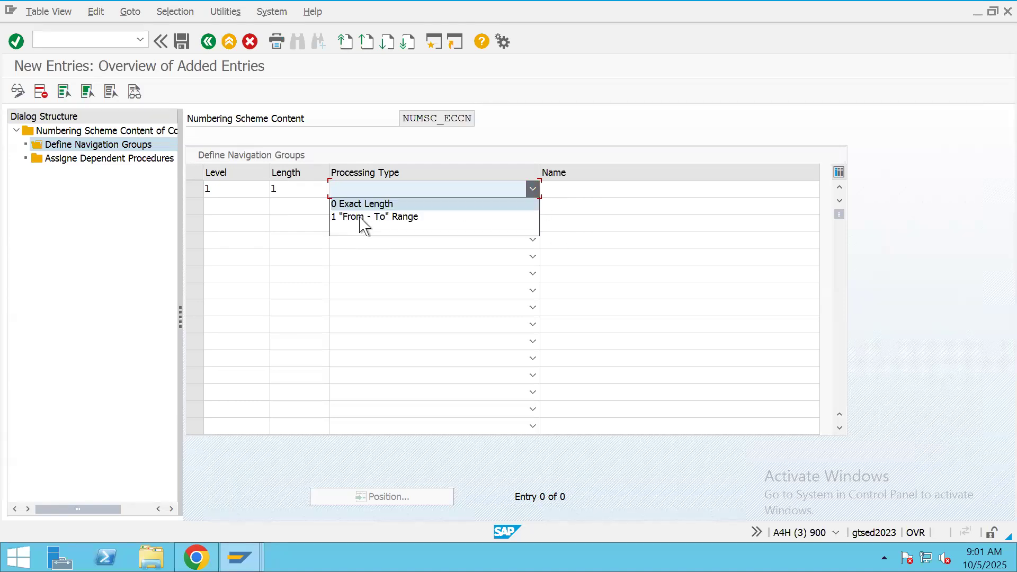
click(415, 205)
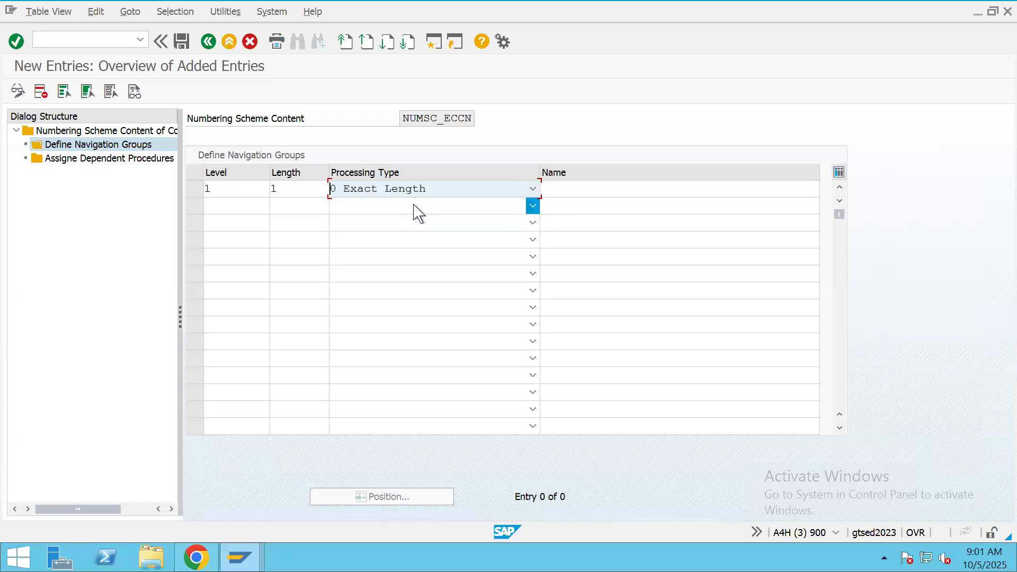
Add a level 2 navigation group with length 2 and processing type Exact Length.
click(237, 209)
text(2)
click(306, 204)
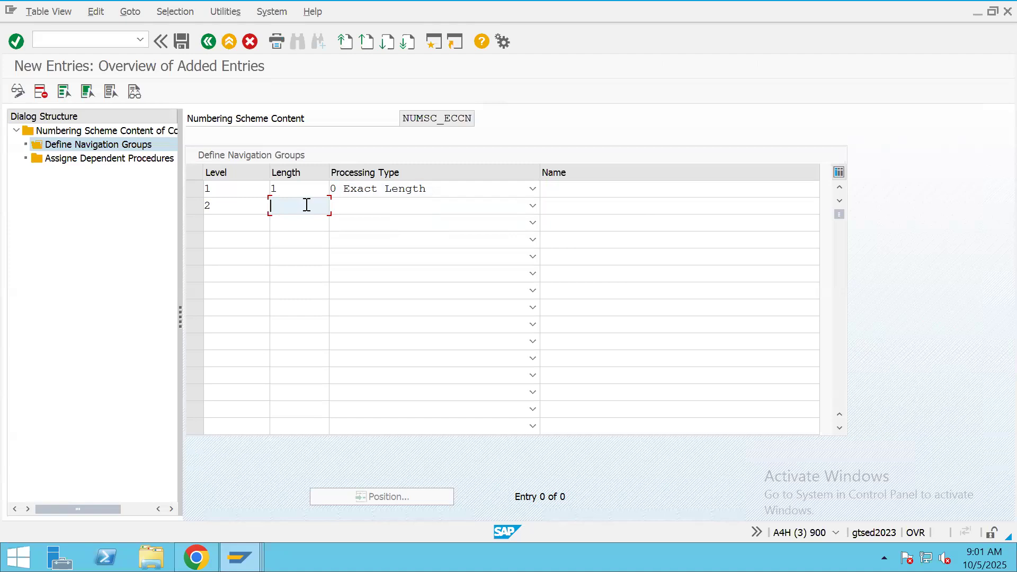
text(2)
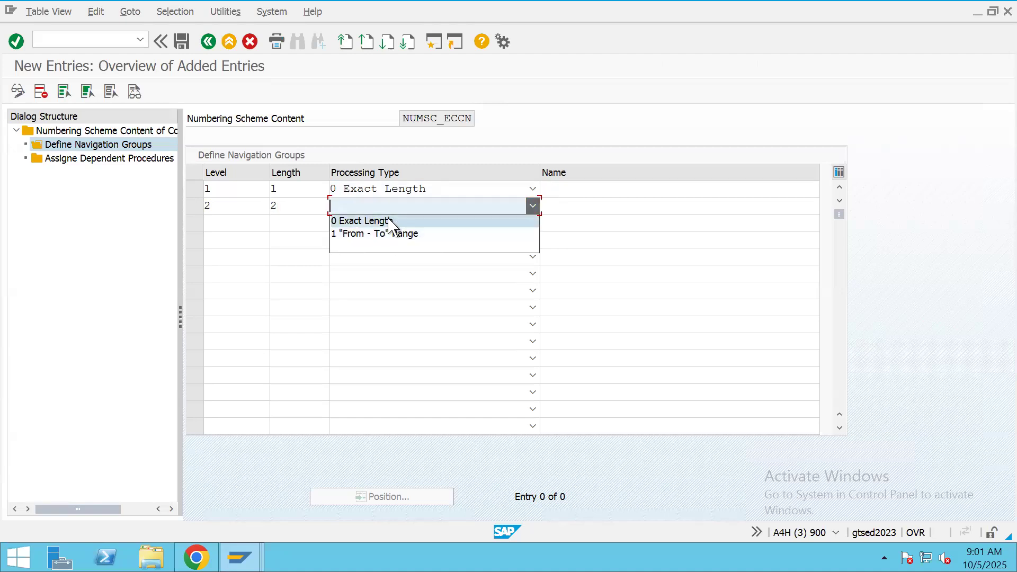
click(392, 221)
Add a level 3 navigation group with length 5 and processing type Exact Length, and save the entries.
click(219, 222)
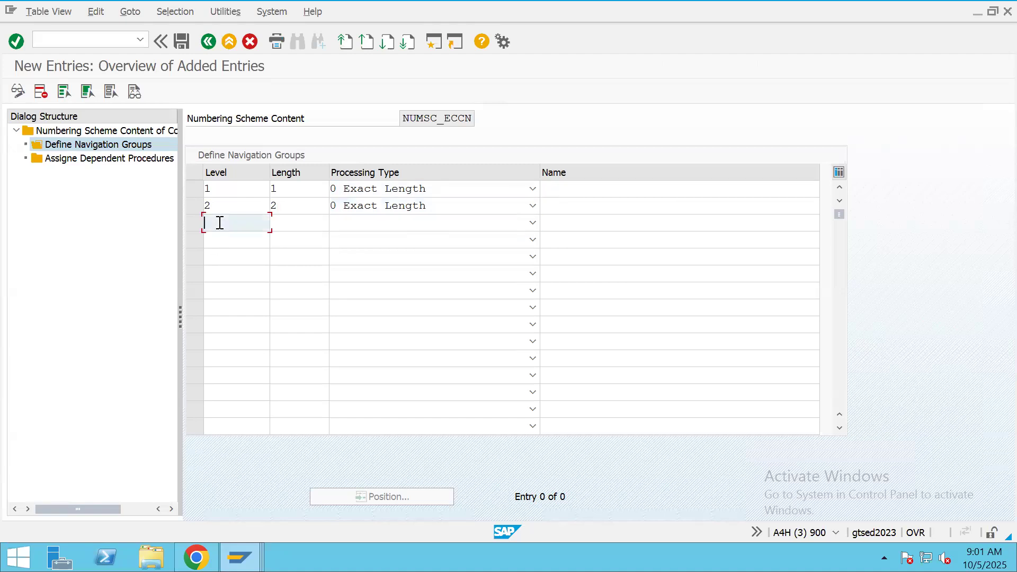
text(3)
key(Tab)
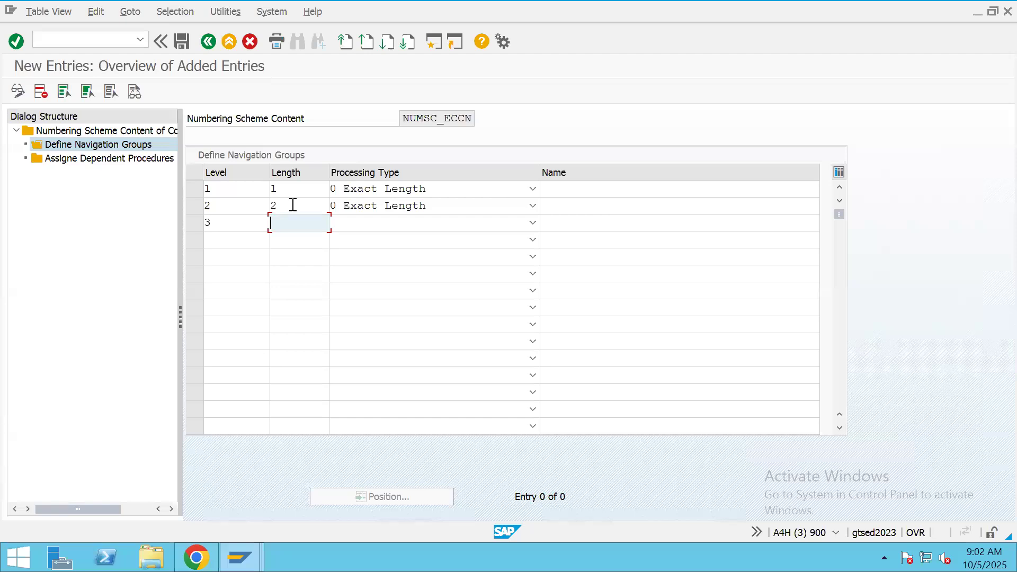
click(292, 205)
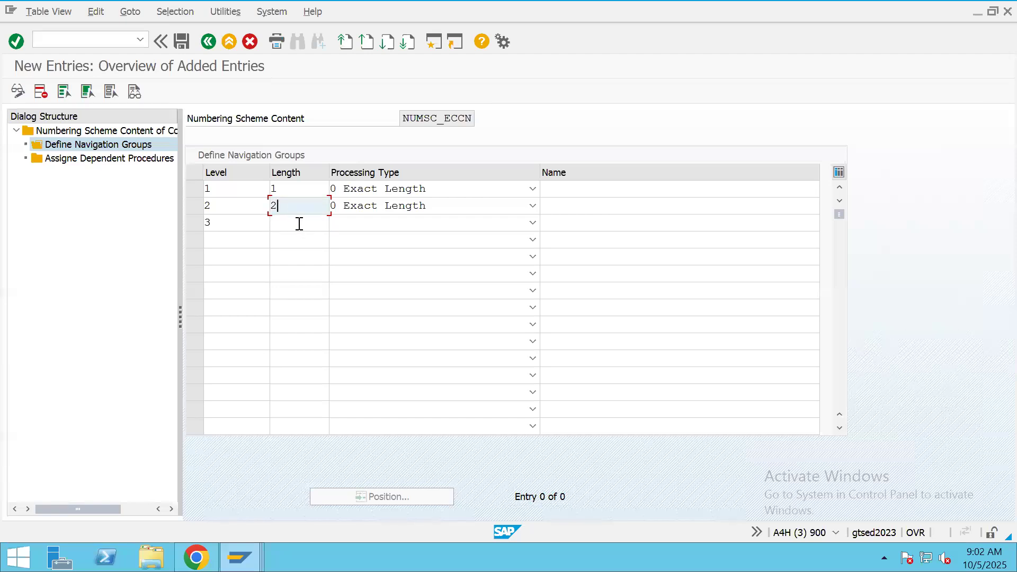
click(300, 223)
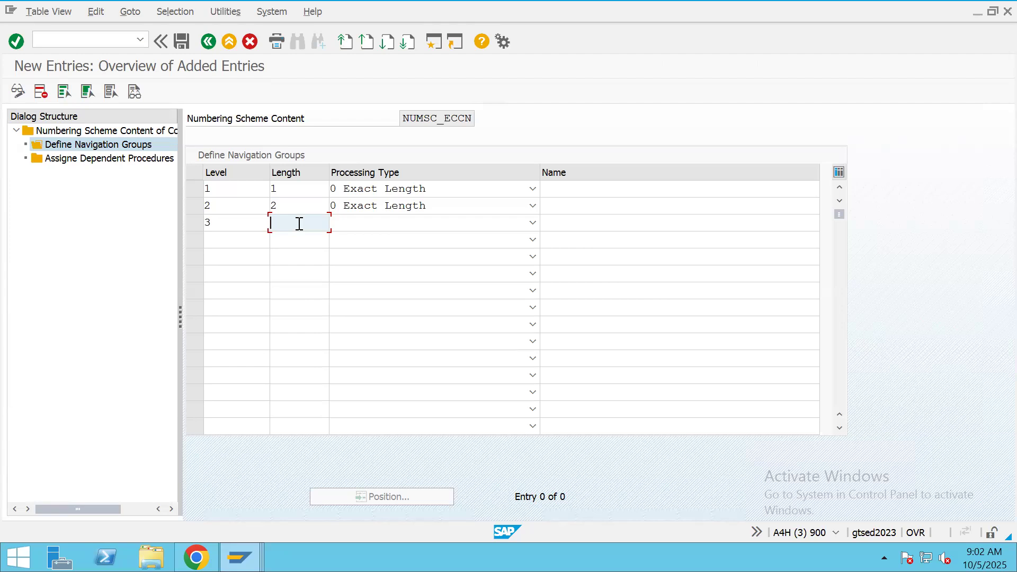
text(5)
double_click(266, 221)
click(305, 226)
click(532, 223)
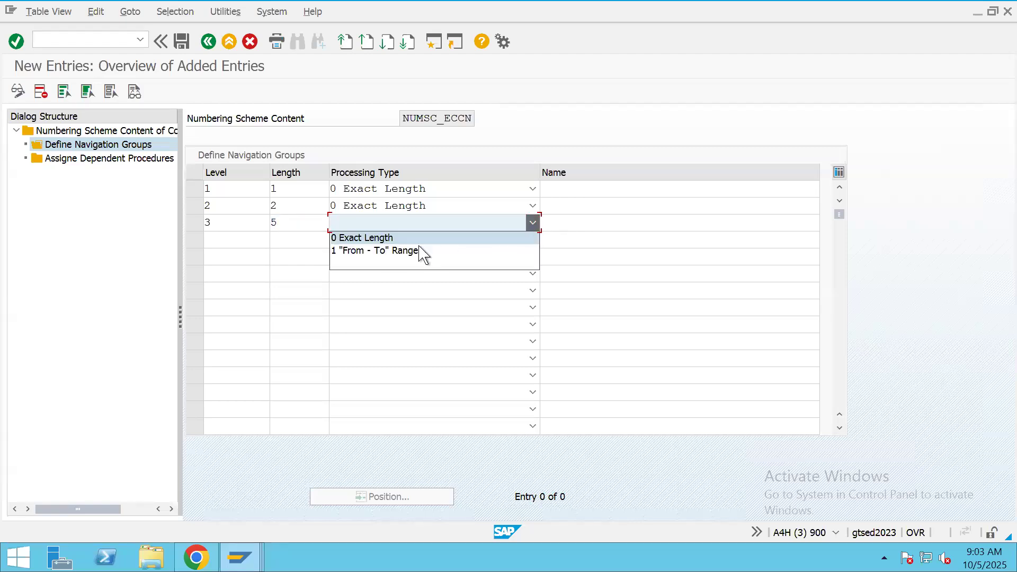
click(392, 240)
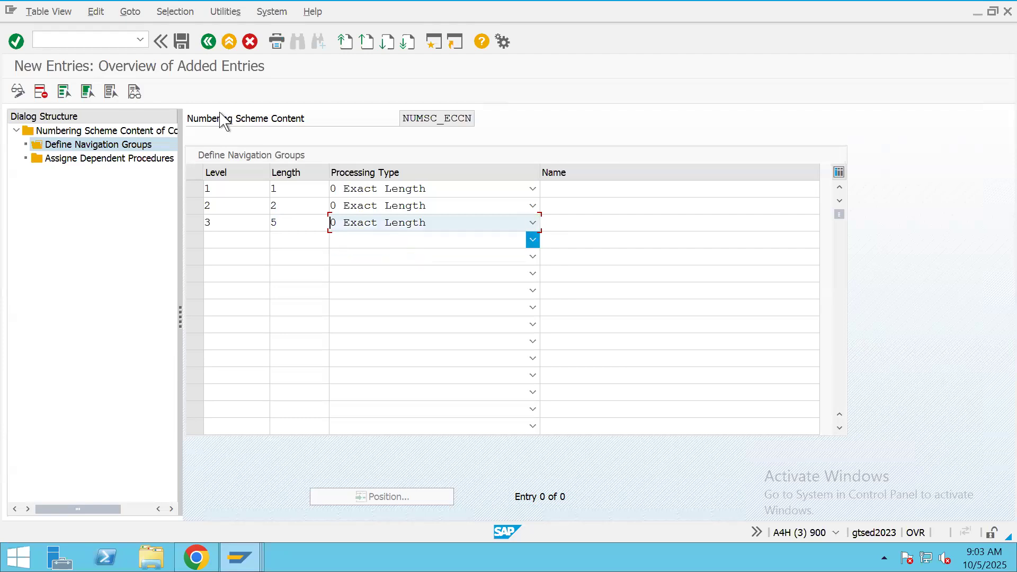
click(180, 42)
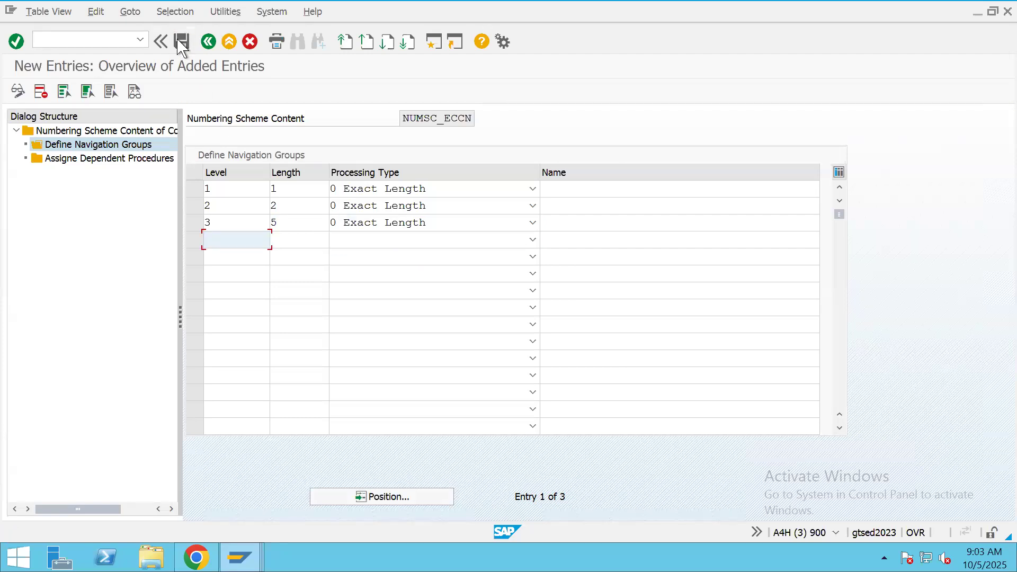
Copy the name NUMSC_ECCN, switch to the Manage Control Classes session and open that numbering scheme content for number maintenance.
drag(401, 119, 484, 119)
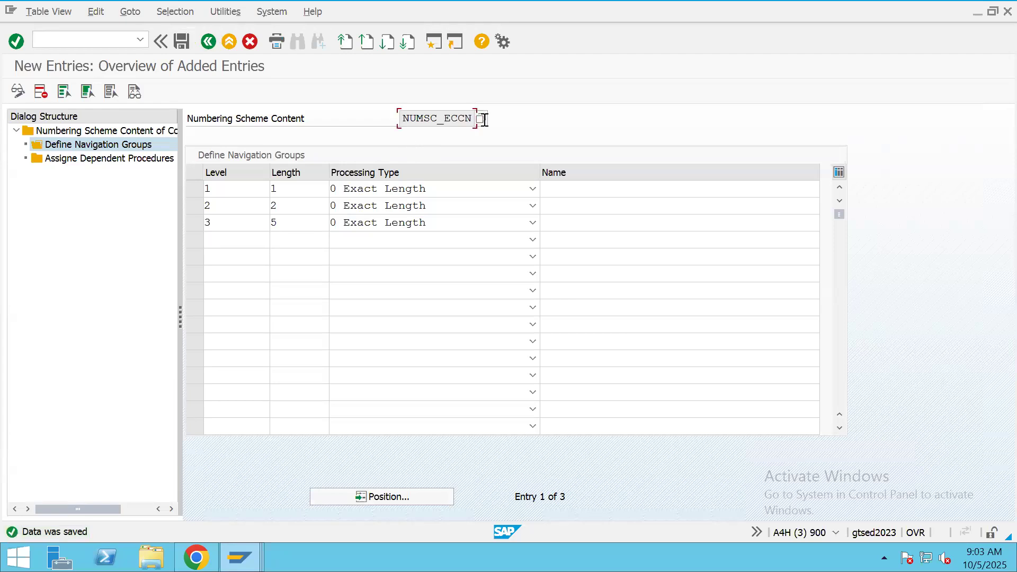
key(ctrl+c)
key(alt+Tab)
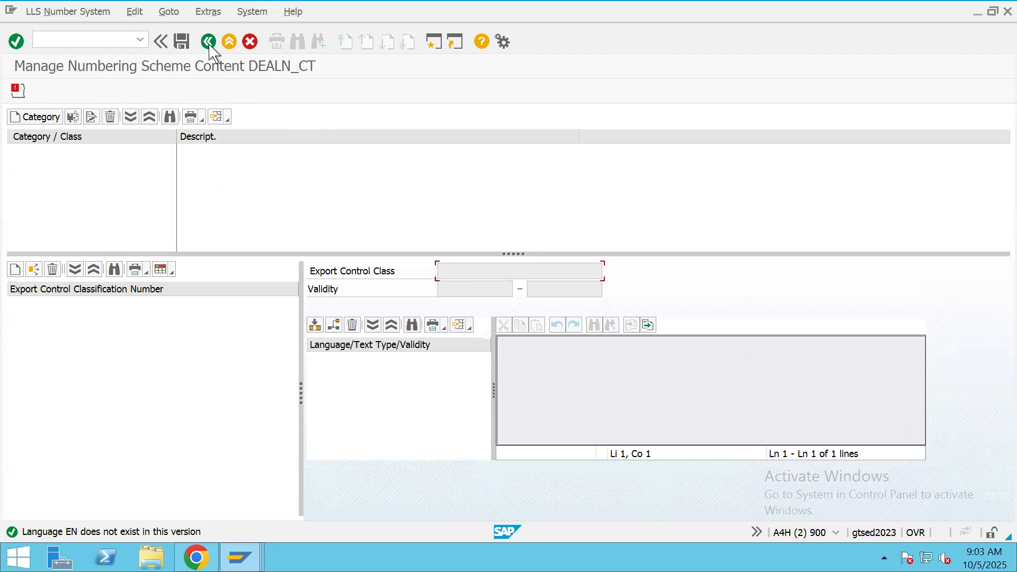
click(209, 44)
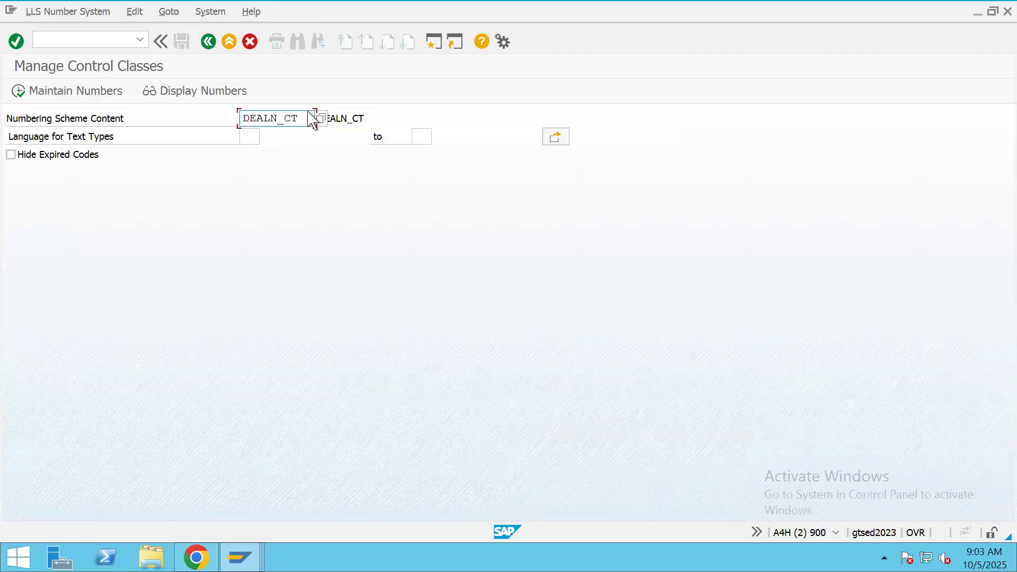
double_click(304, 115)
key(ctrl+v)
click(23, 94)
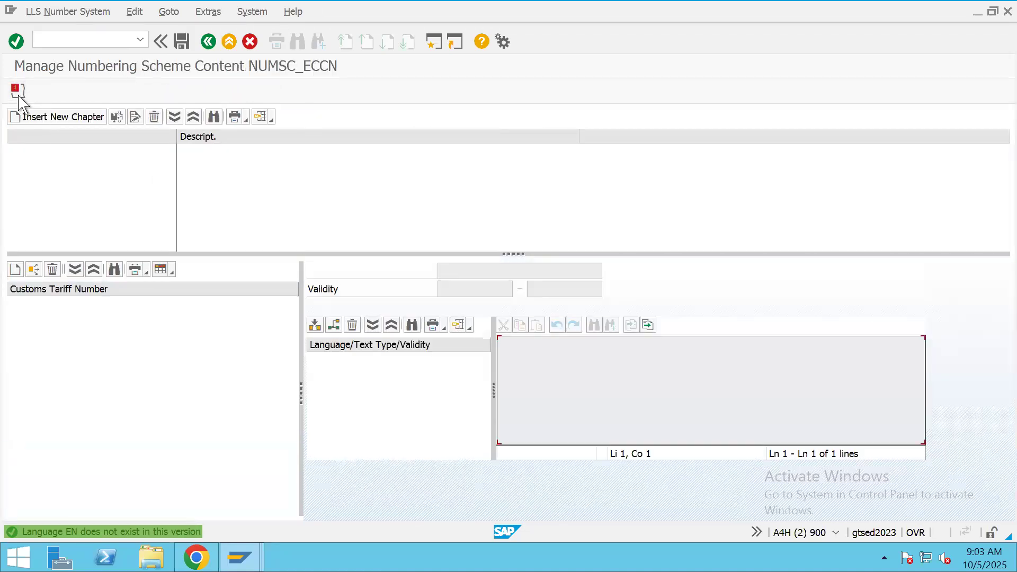
Try to insert a new chapter numbered 55 with only its valid-from date filled in.
click(28, 118)
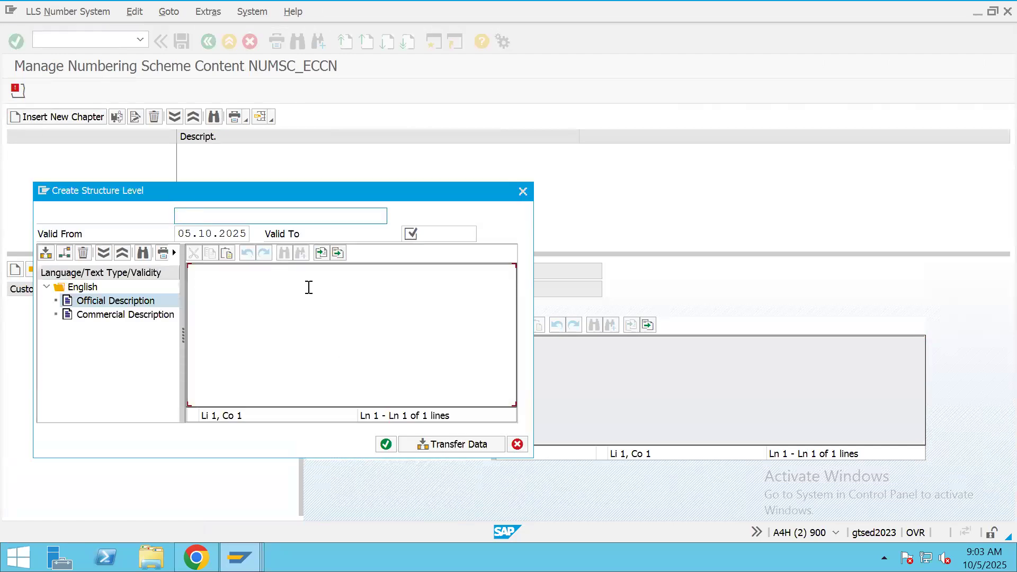
click(193, 213)
text(55)
key(Return)
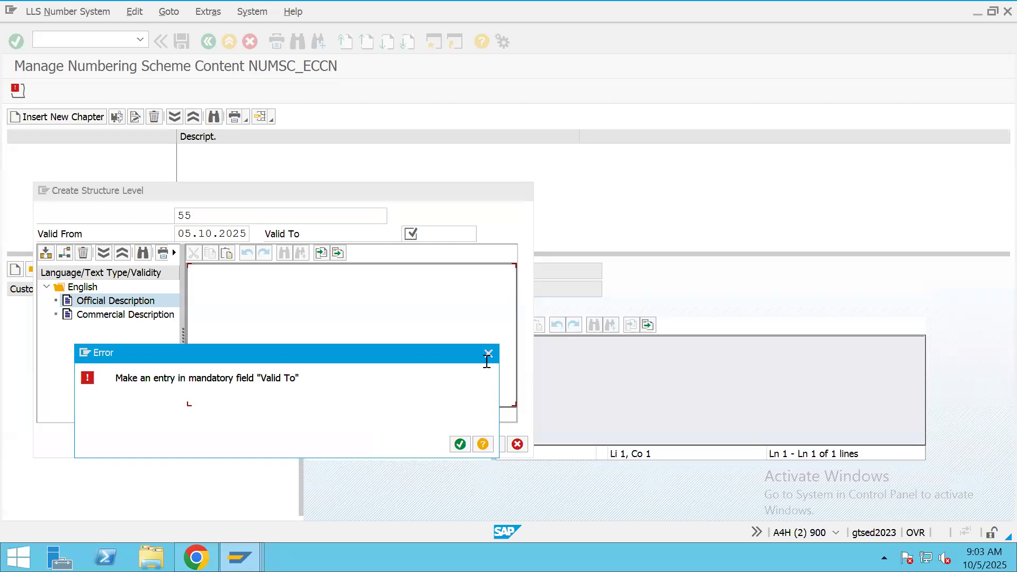
click(488, 353)
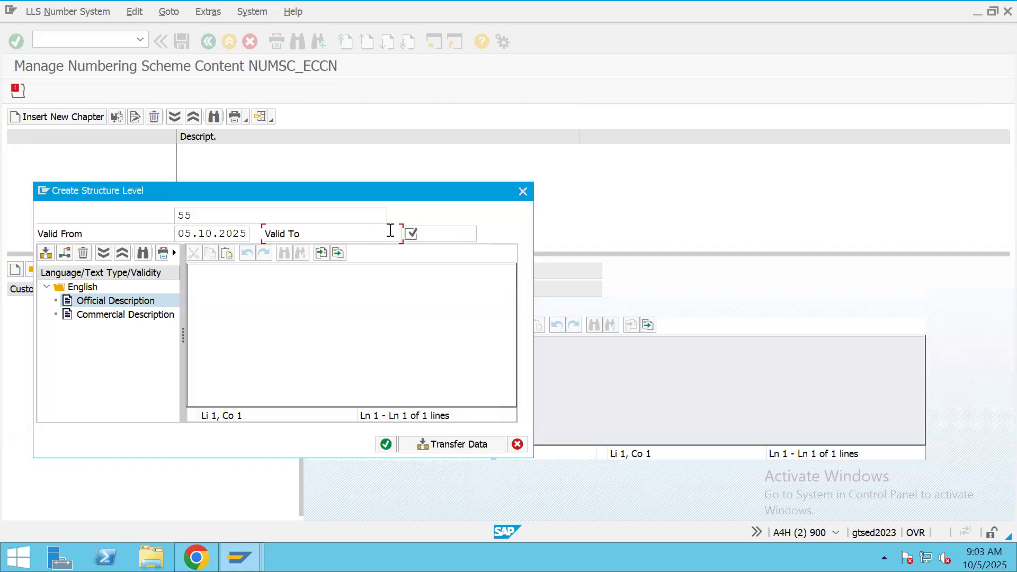
Set the chapter's valid-to date to 05.11.2025, submit the structure level and dismiss the error dialog.
drag(178, 233, 260, 231)
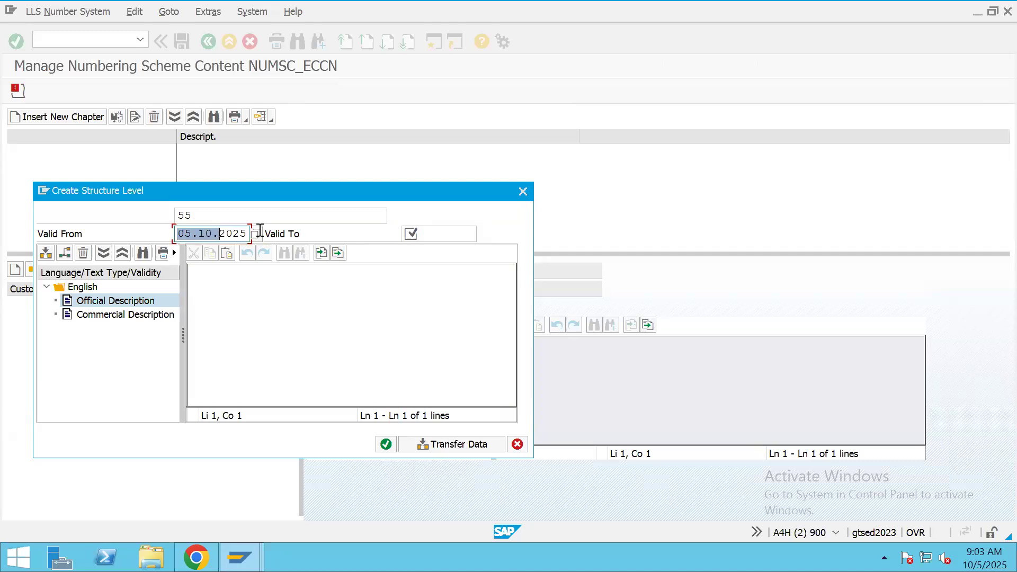
click(429, 239)
key(ctrl+v)
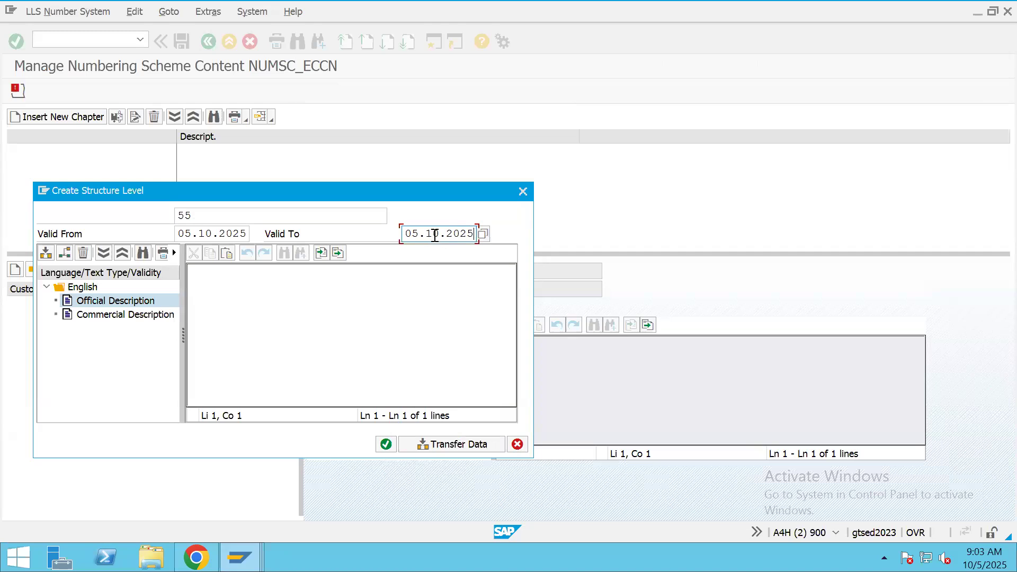
key(BackSpace)
text(1)
key(Return)
click(487, 354)
click(469, 234)
key(BackSpace)
key(BackSpace)
key(BackSpace)
key(BackSpace)
key(BackSpace)
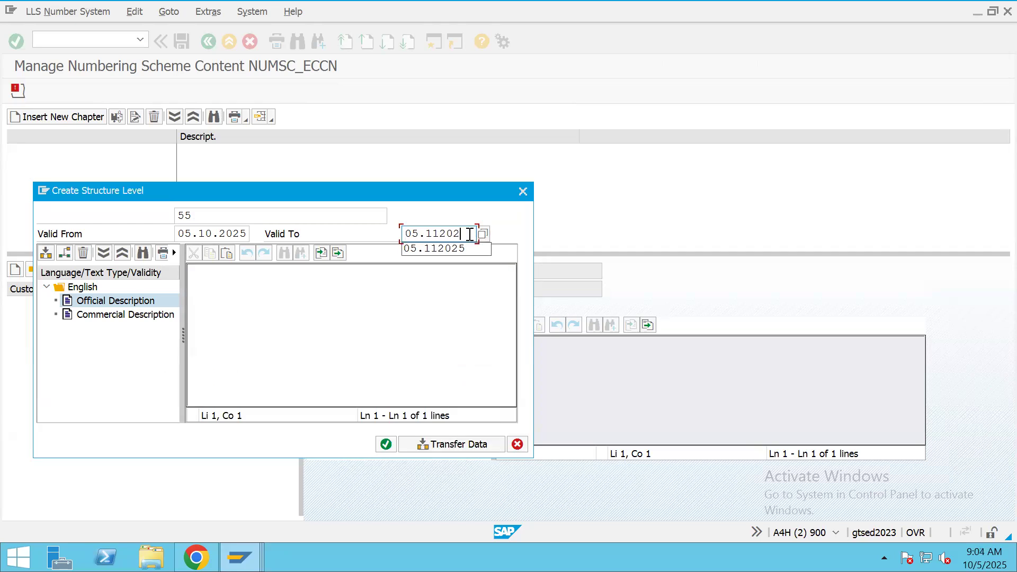
text(1.2025)
key(Return)
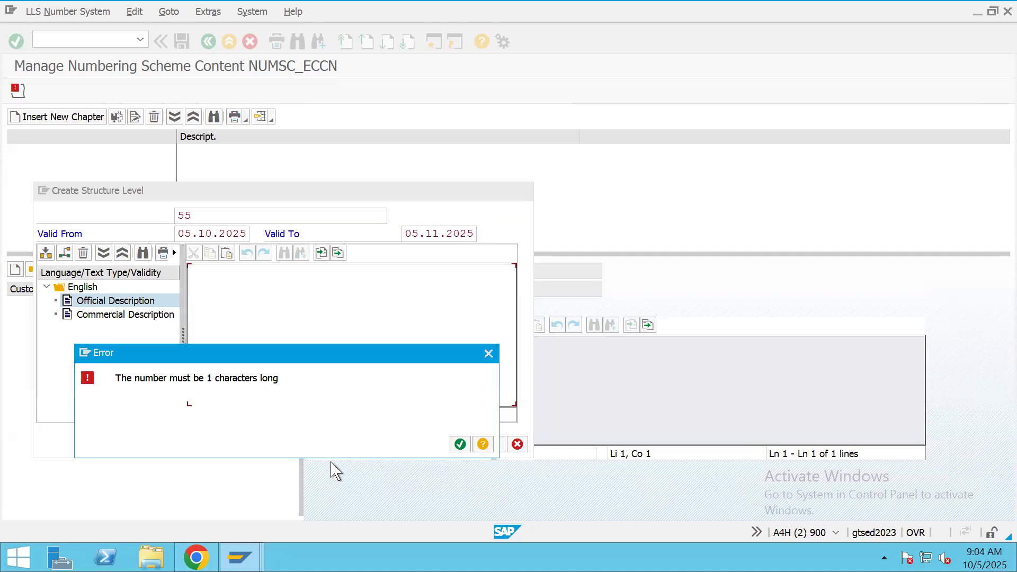
drag(297, 356, 482, 290)
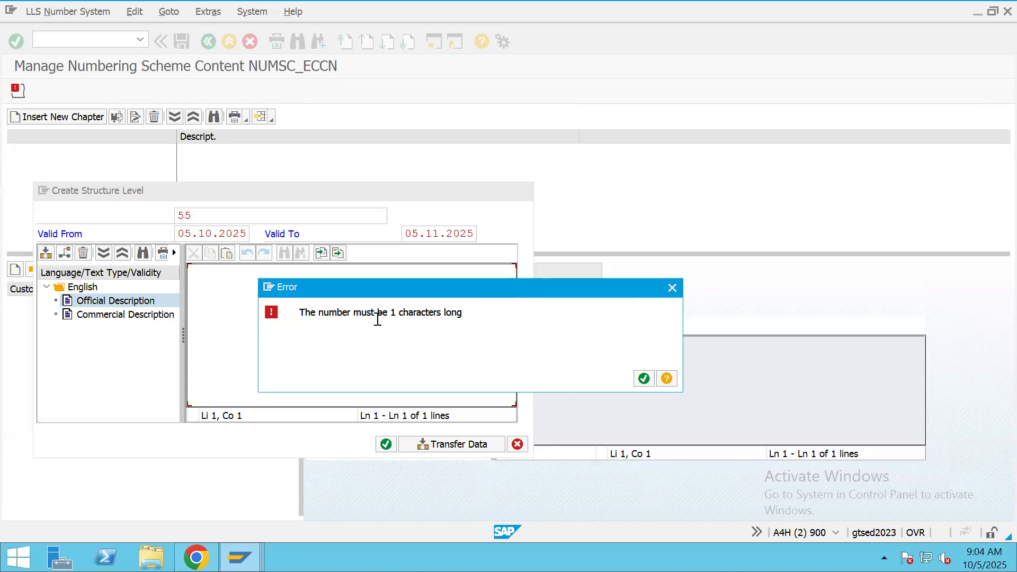
click(644, 378)
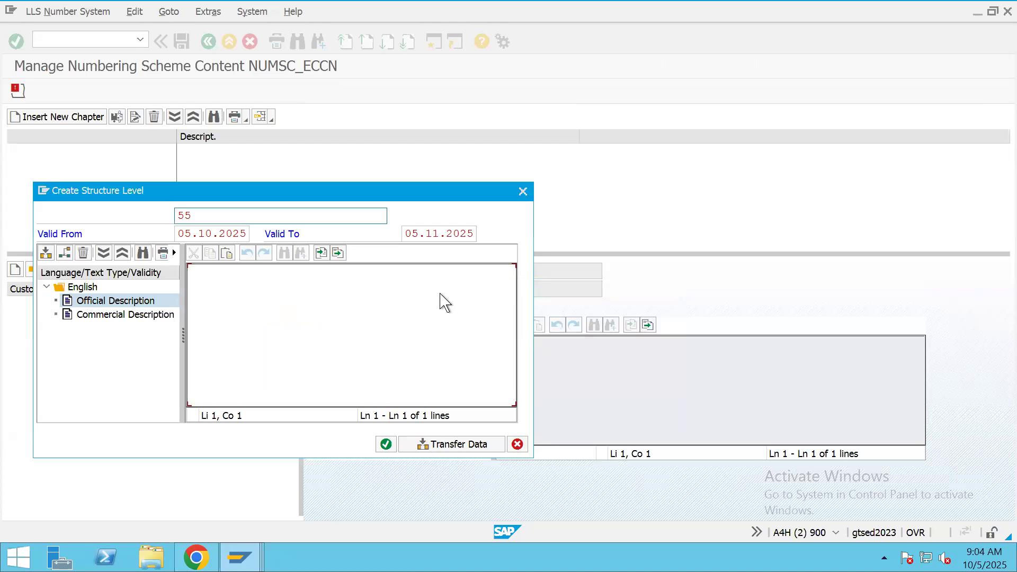
Change the chapter number to 5 and transfer the structure level into the numbering scheme.
click(203, 222)
key(BackSpace)
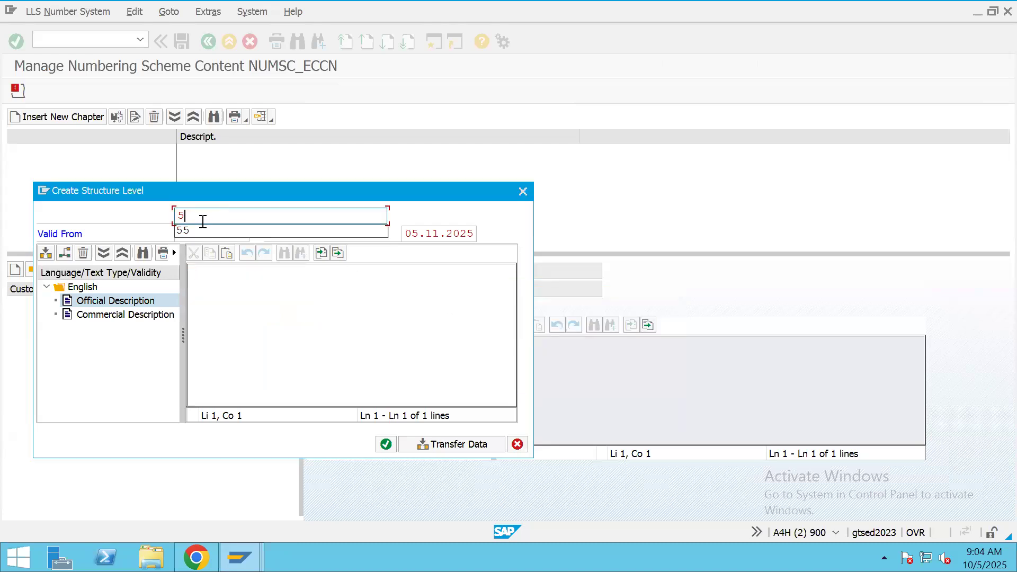
key(Return)
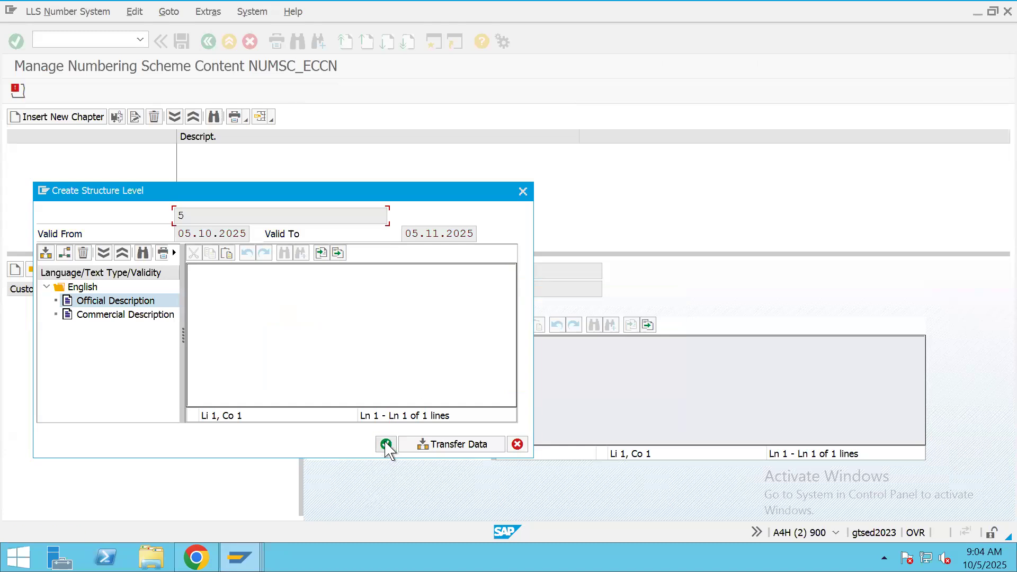
click(448, 446)
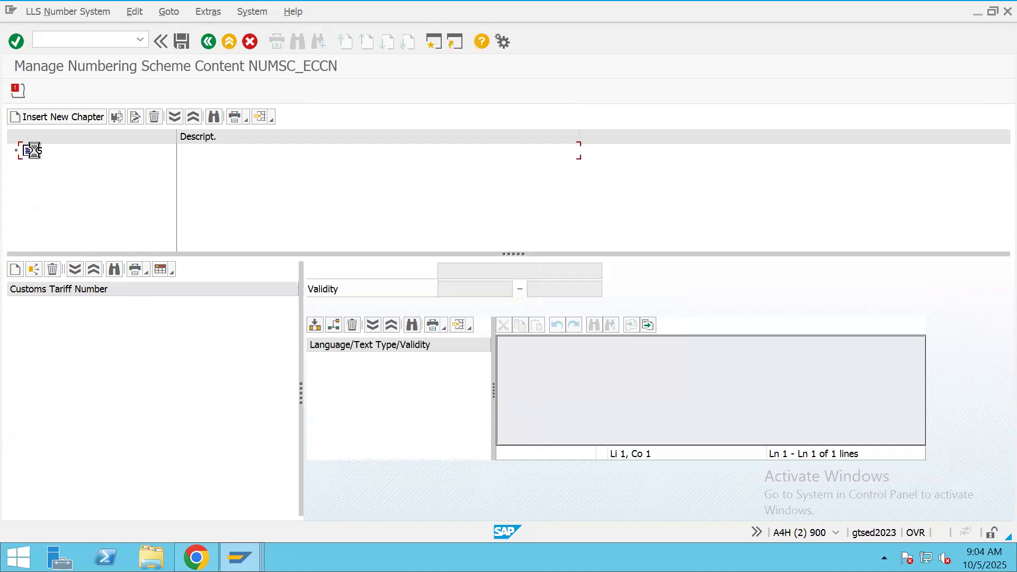
Start a new number under chapter 5 and set its valid-to date to 05.10.2025 by copying the valid-from date.
click(33, 150)
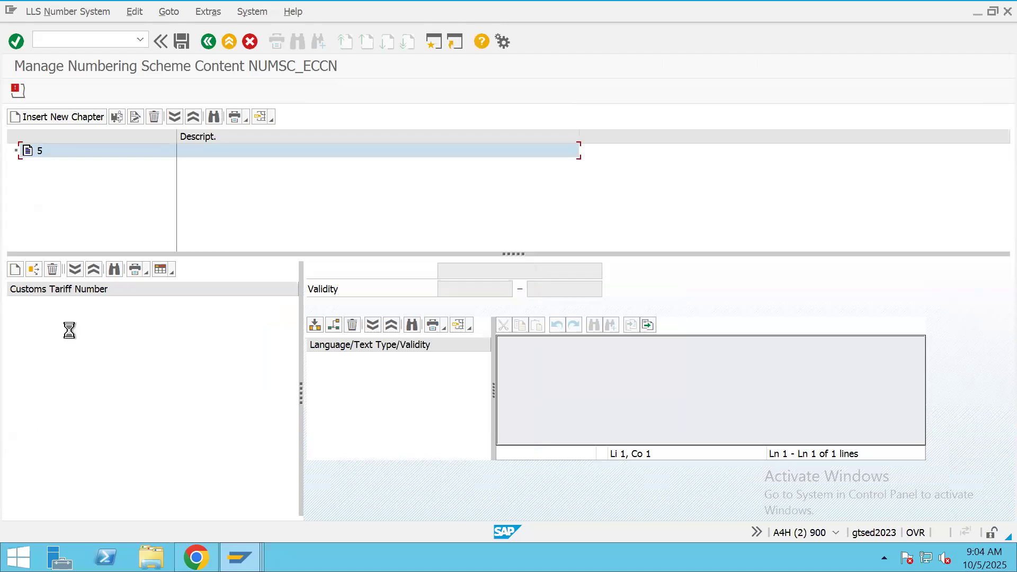
click(14, 270)
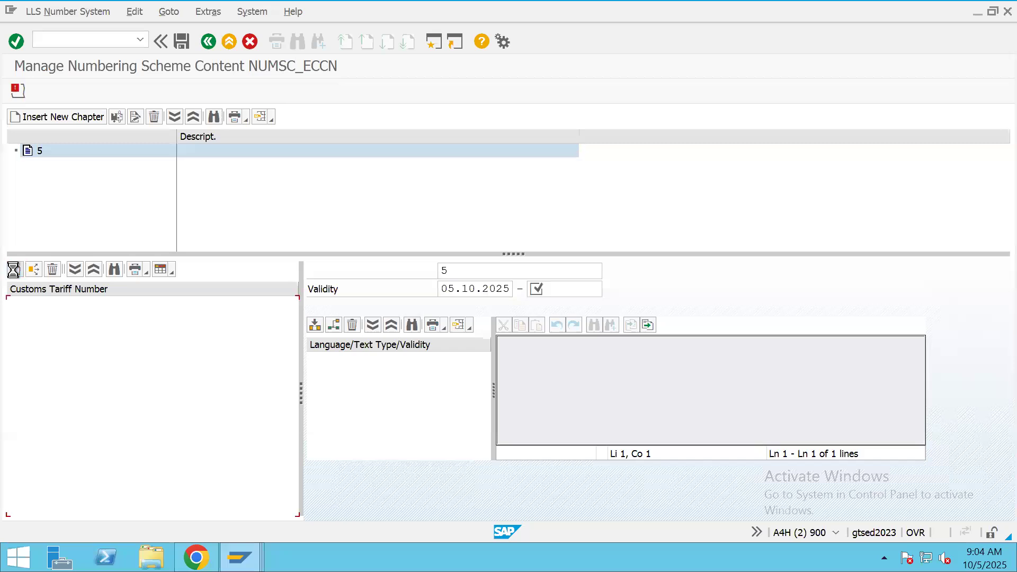
click(569, 287)
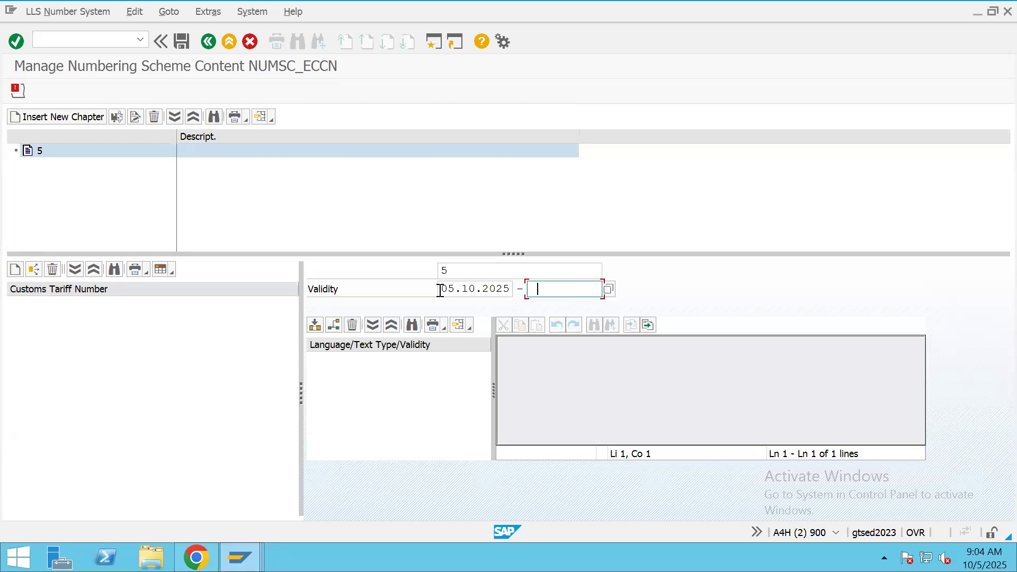
double_click(510, 289)
key(ctrl+c)
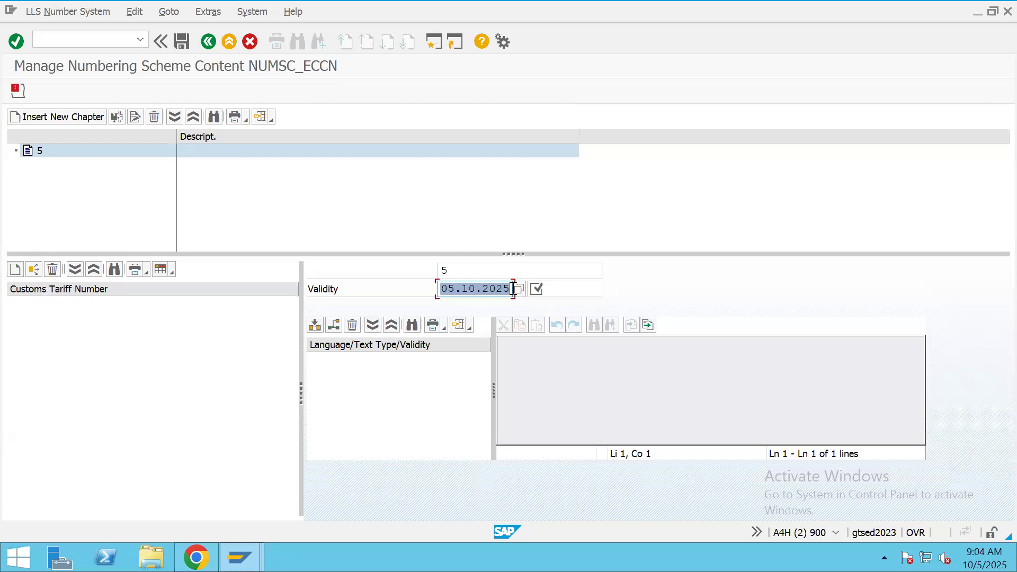
click(596, 286)
key(ctrl+v)
Set the new number to 5A001 and submit it to the chapter.
click(490, 269)
text(A000)
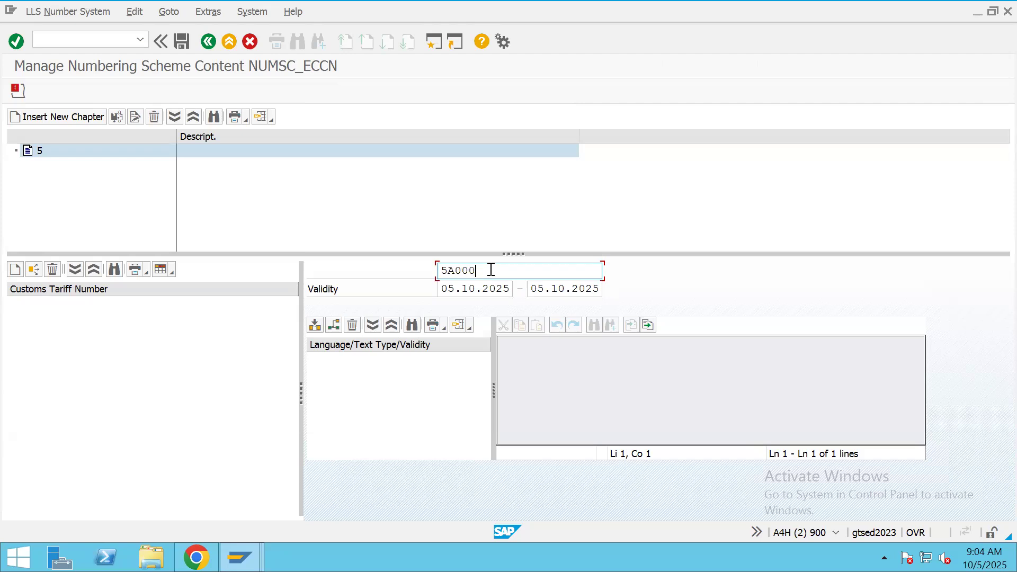
key(BackSpace)
text(1)
key(Return)
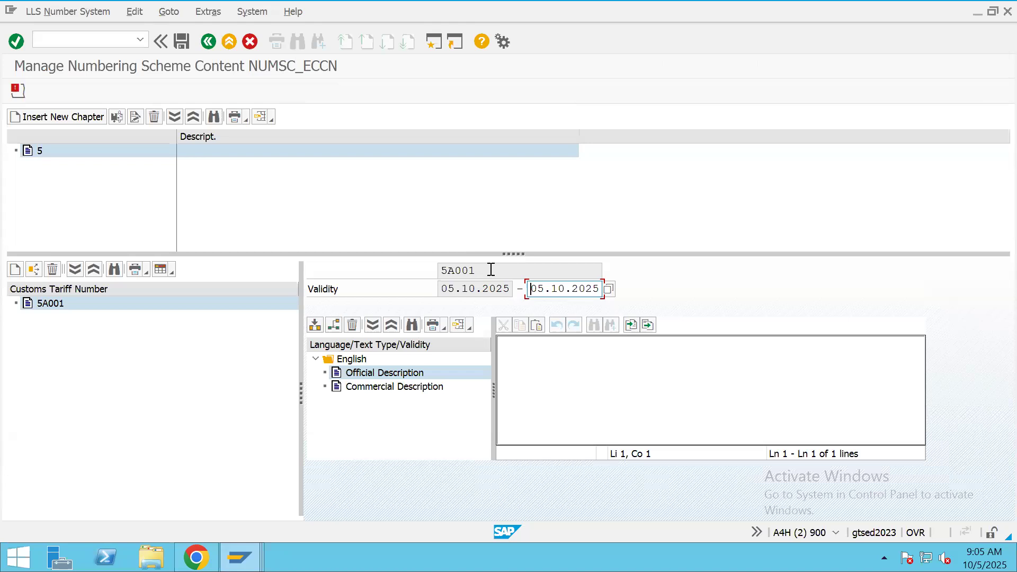
Exit number maintenance without saving the changes and reopen NUMSC_ECCN for maintaining numbers.
click(208, 41)
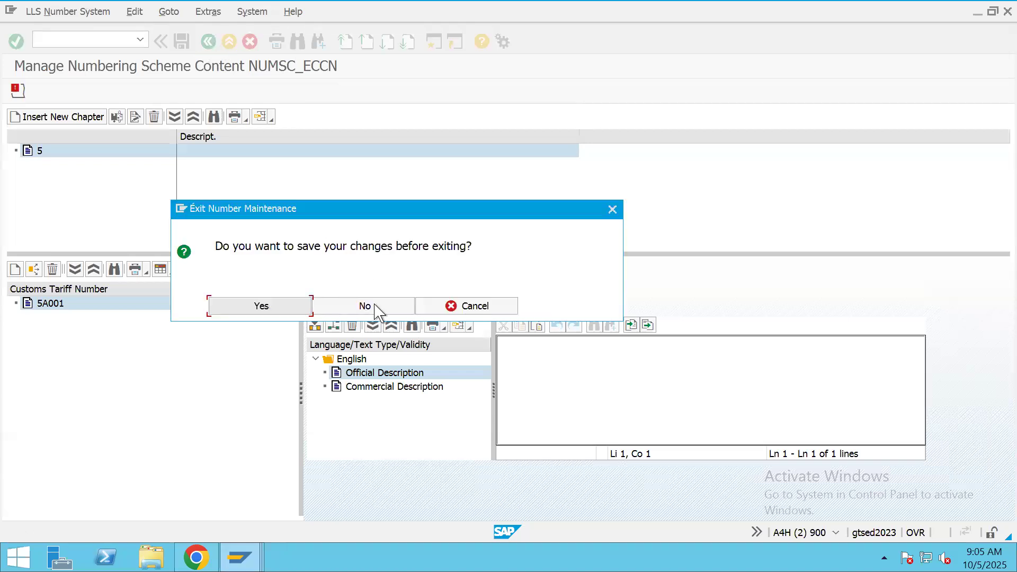
click(374, 305)
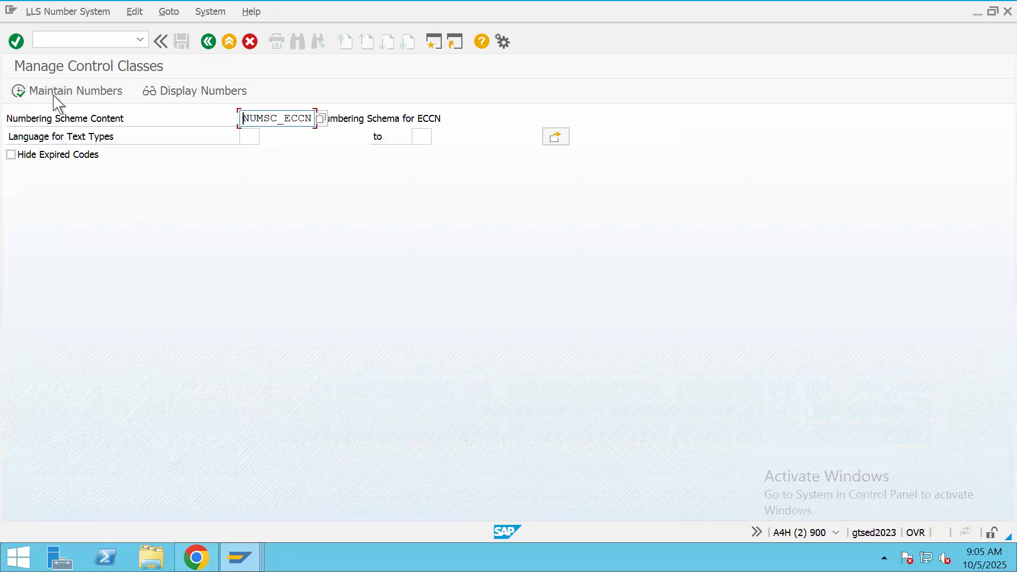
click(55, 92)
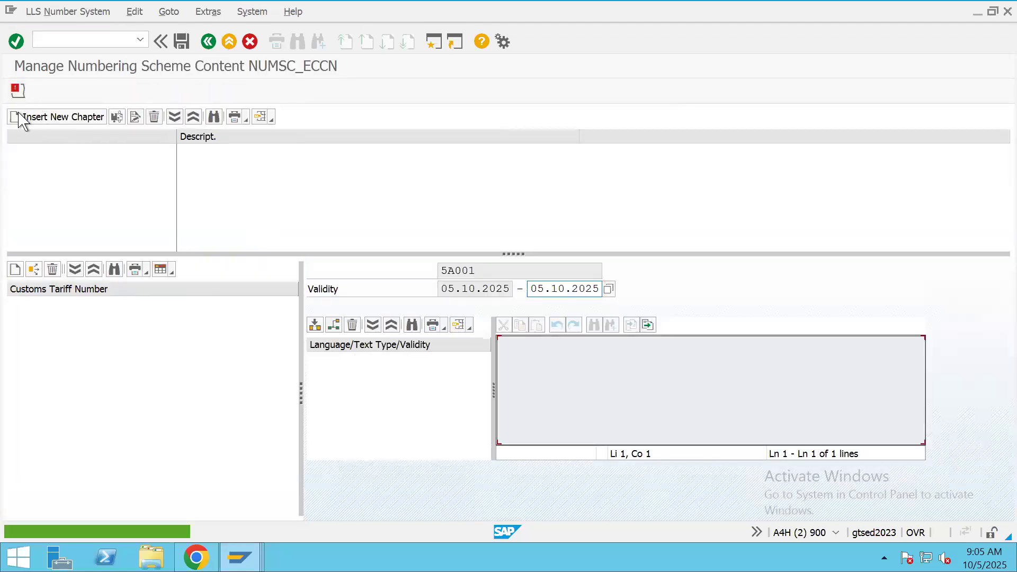
Insert a new chapter numbered 5, valid from 05.10.2025 to 05.11.2025, and transfer it into the numbering scheme.
click(21, 118)
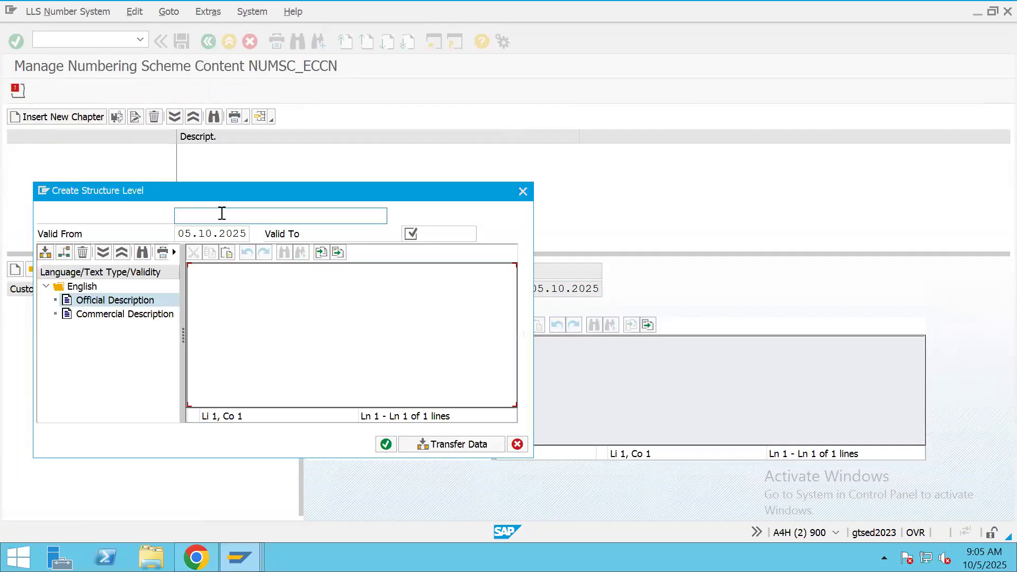
click(220, 213)
text(5)
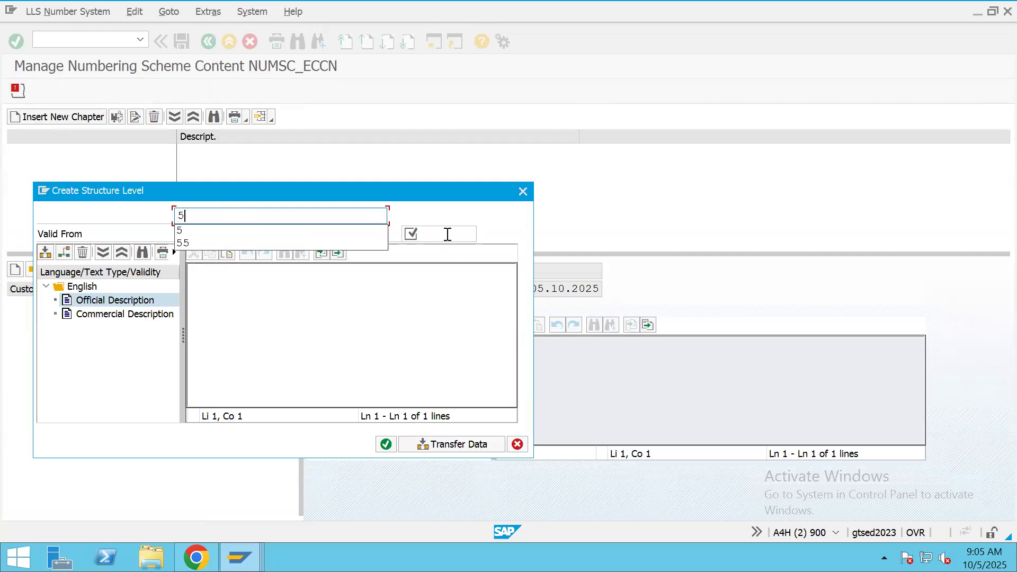
click(448, 234)
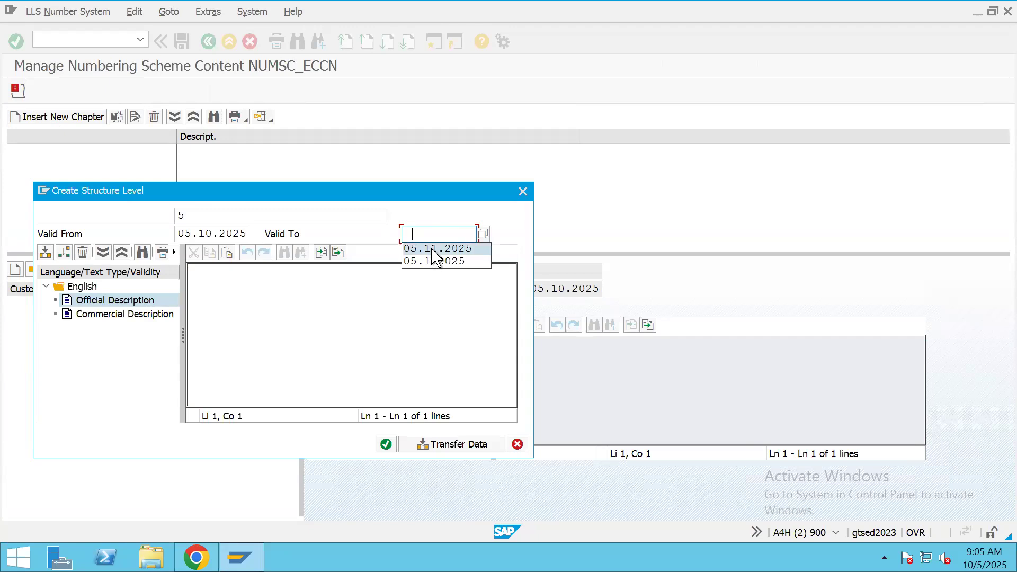
key(Return)
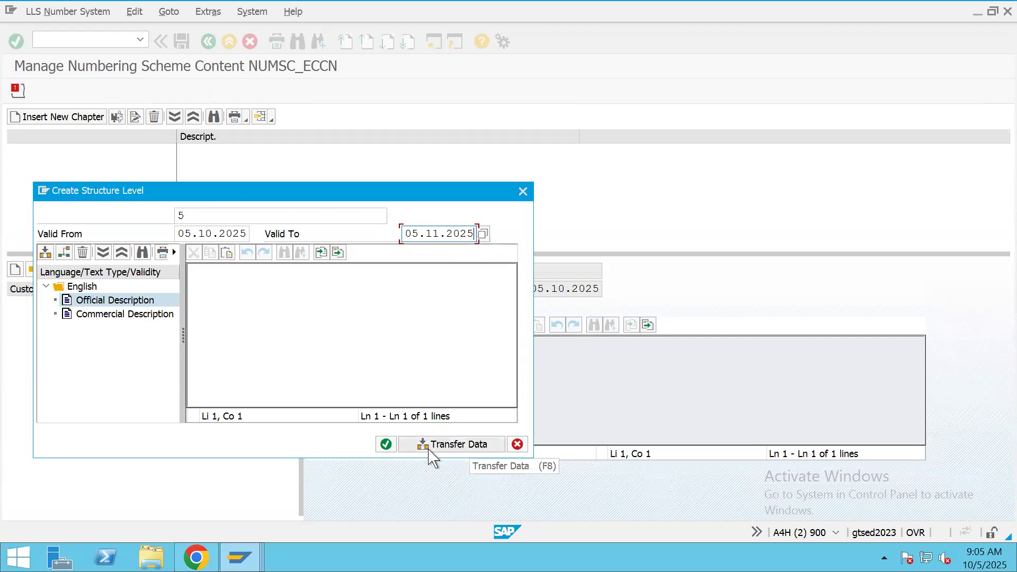
click(423, 444)
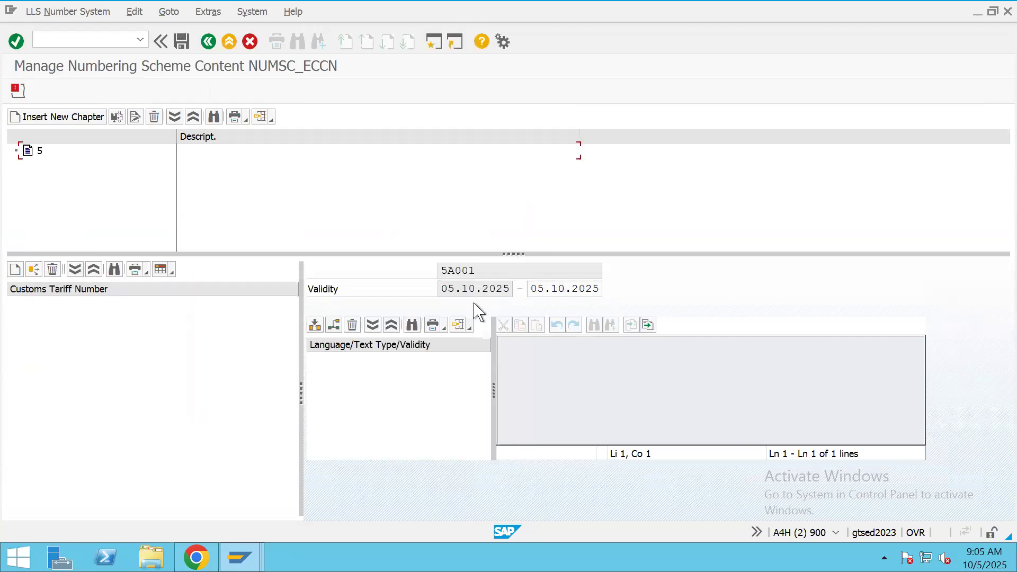
Start a new number under chapter 5, with that structure level selected, and enter 5A002 as its number.
click(15, 269)
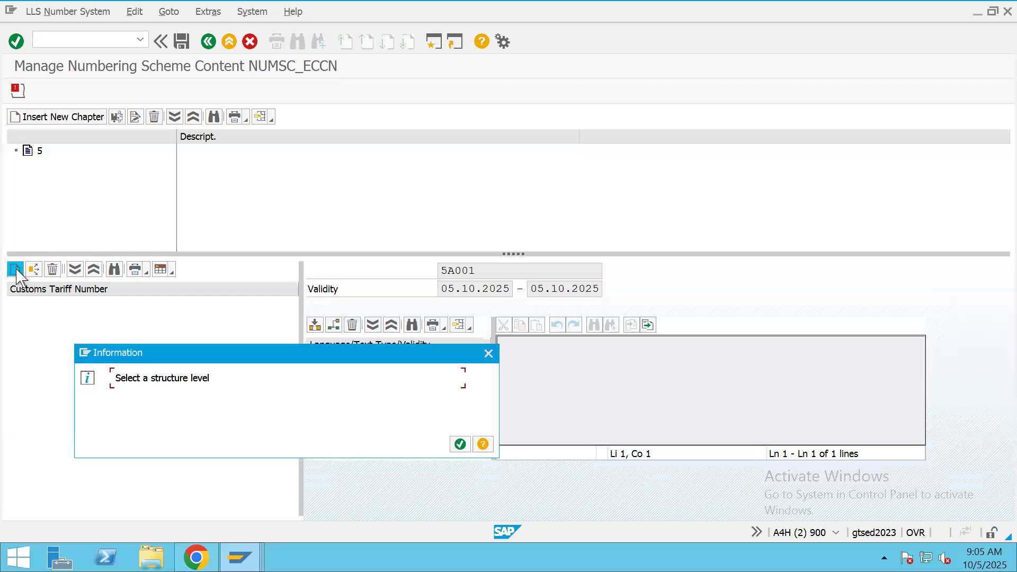
click(458, 445)
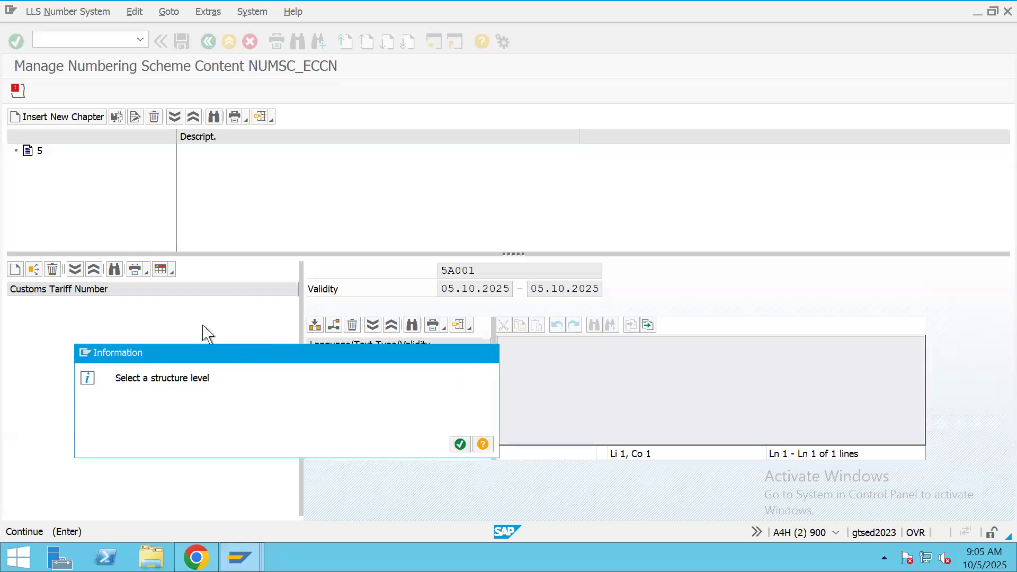
click(40, 154)
click(15, 269)
click(469, 271)
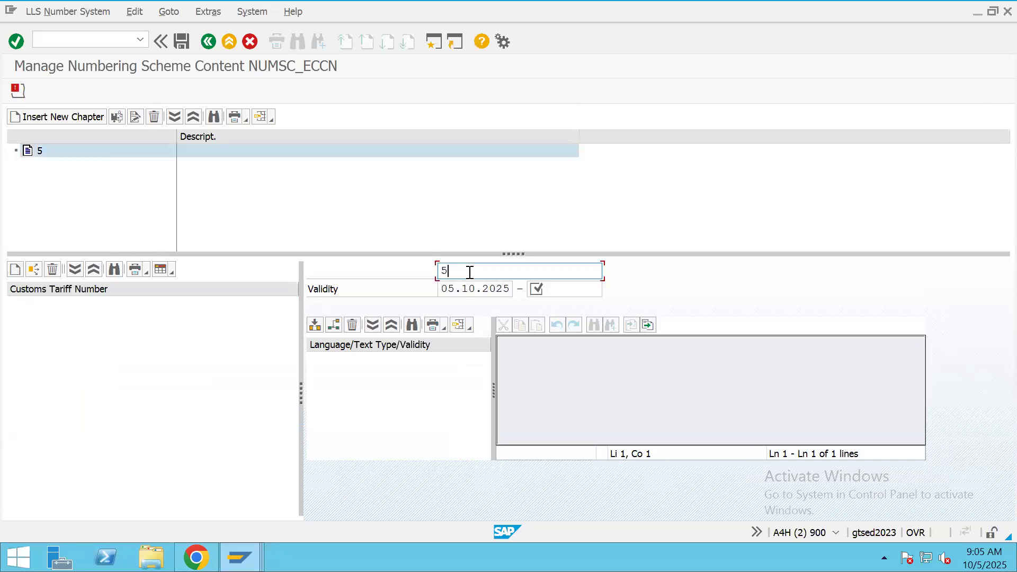
text(A002)
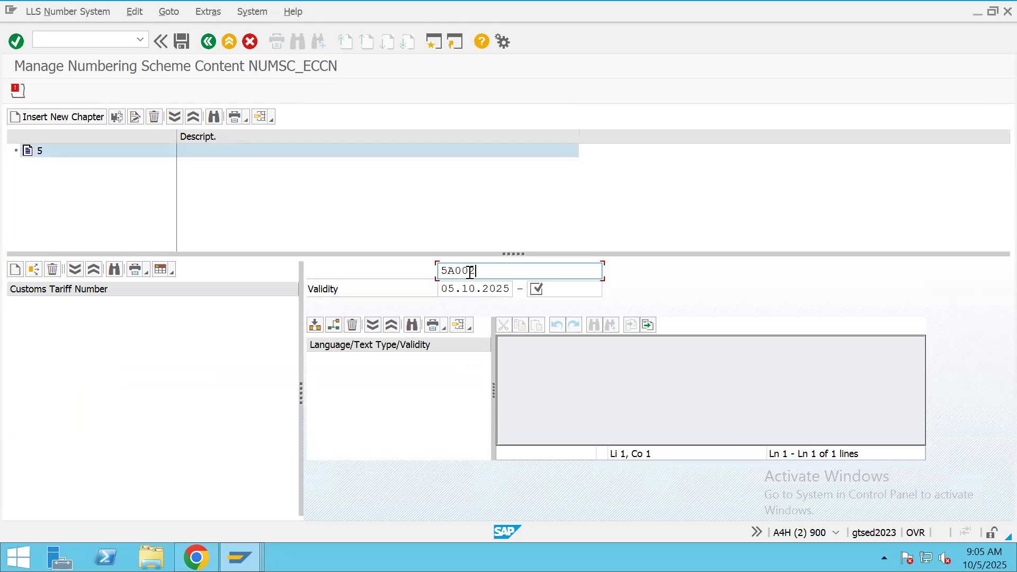
Try to submit the number shortened to 5A0 with its valid-to date set to 05.10.2025.
key(BackSpace)
key(BackSpace)
key(Tab)
key(Tab)
key(Return)
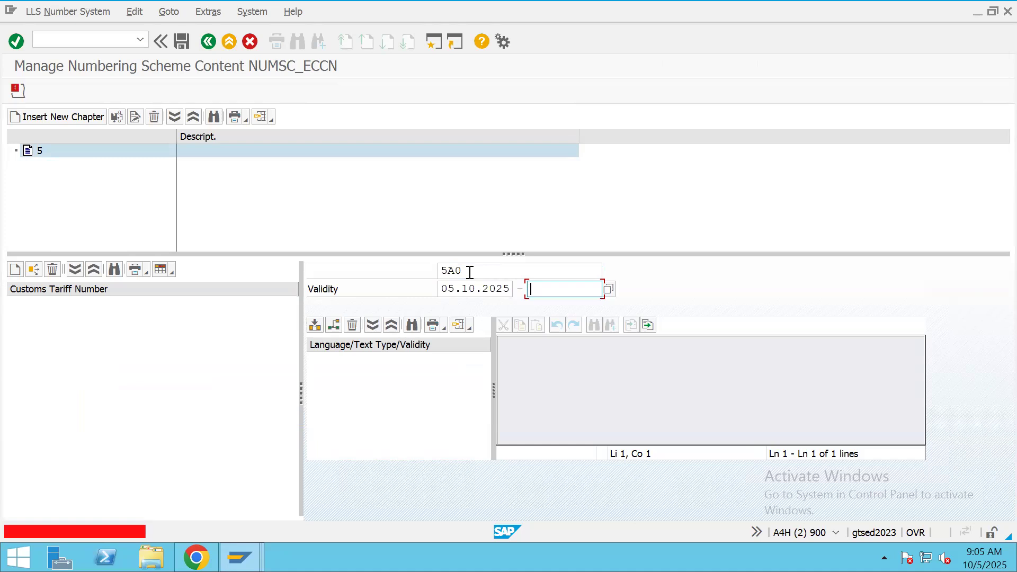
click(581, 303)
key(Return)
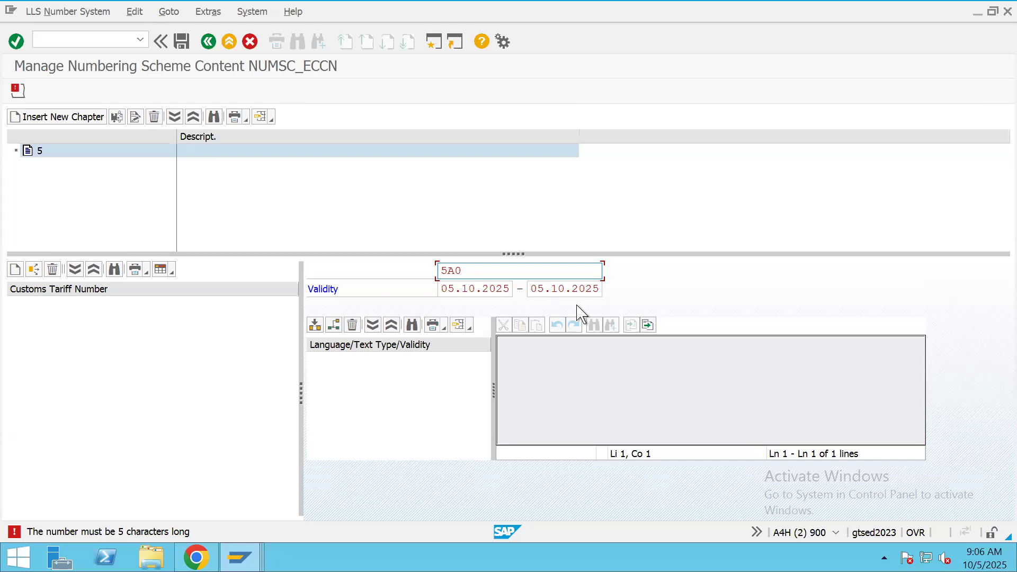
Open a new session and launch the ECCN upload from XML file in the SAP GTS compliance classification and master data area.
click(91, 38)
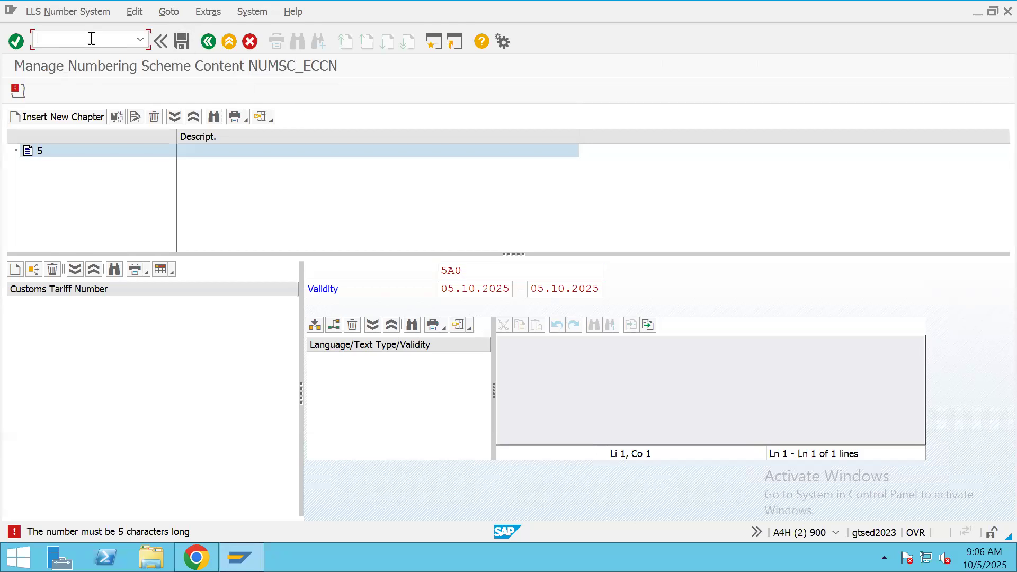
click(435, 43)
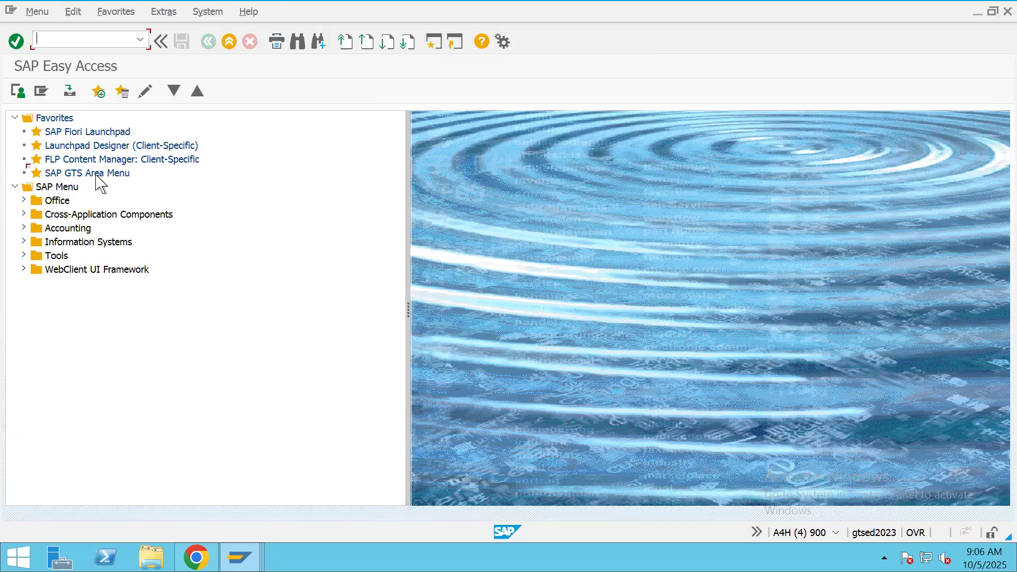
double_click(96, 173)
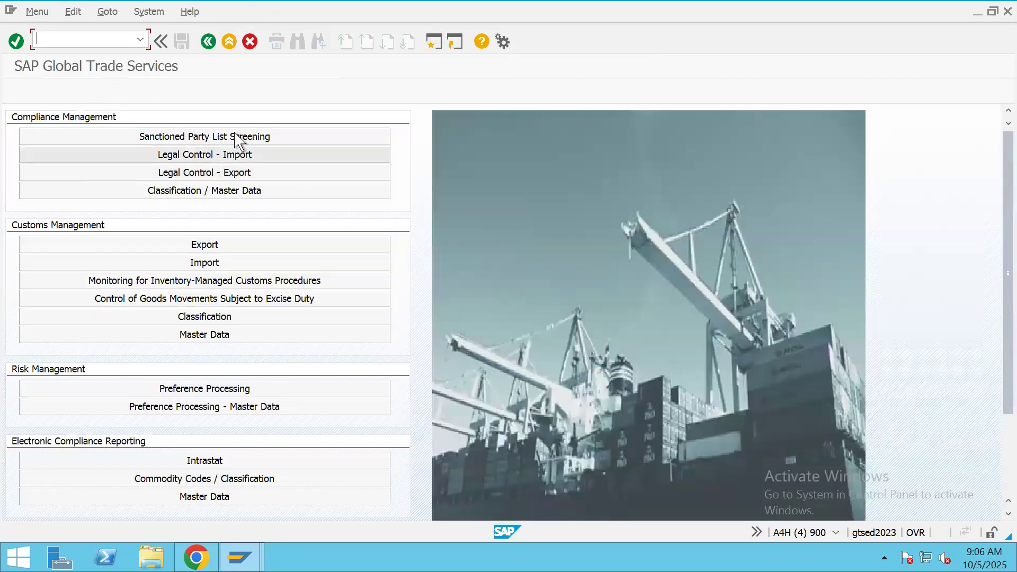
click(191, 190)
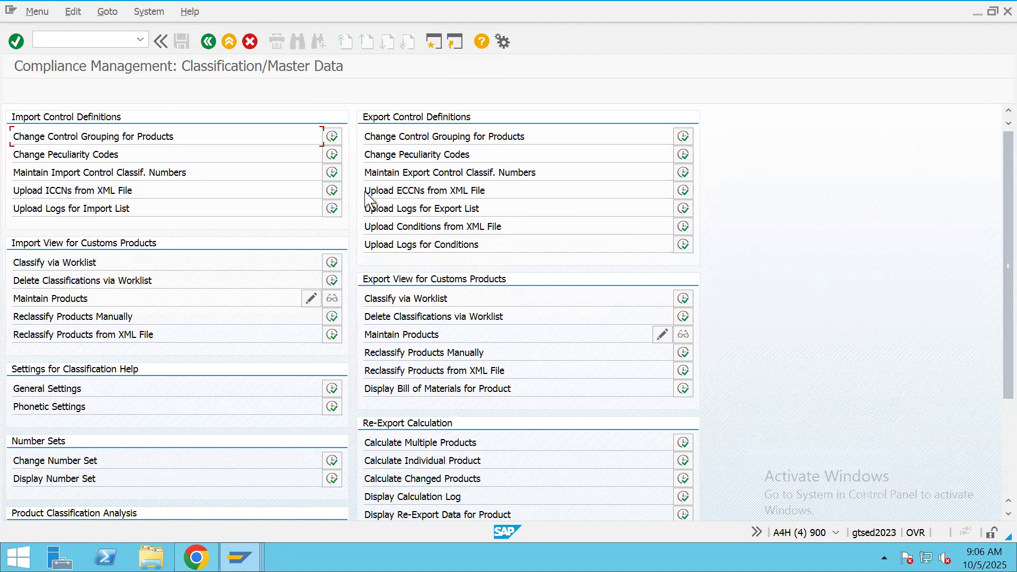
click(683, 189)
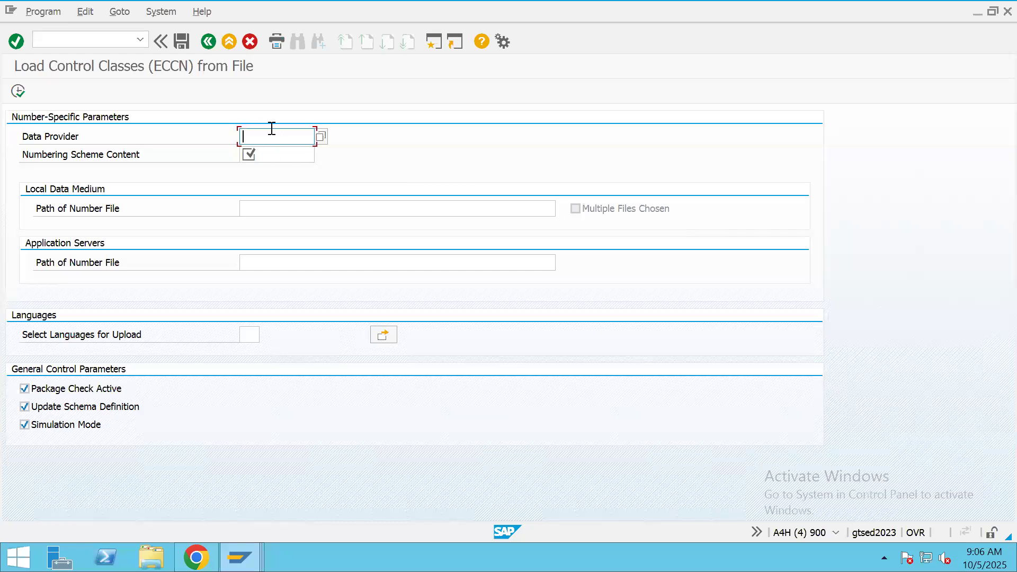
Choose DESCARTES as the data provider and NUMSC_ECCN as the numbering scheme content for the upload.
click(321, 137)
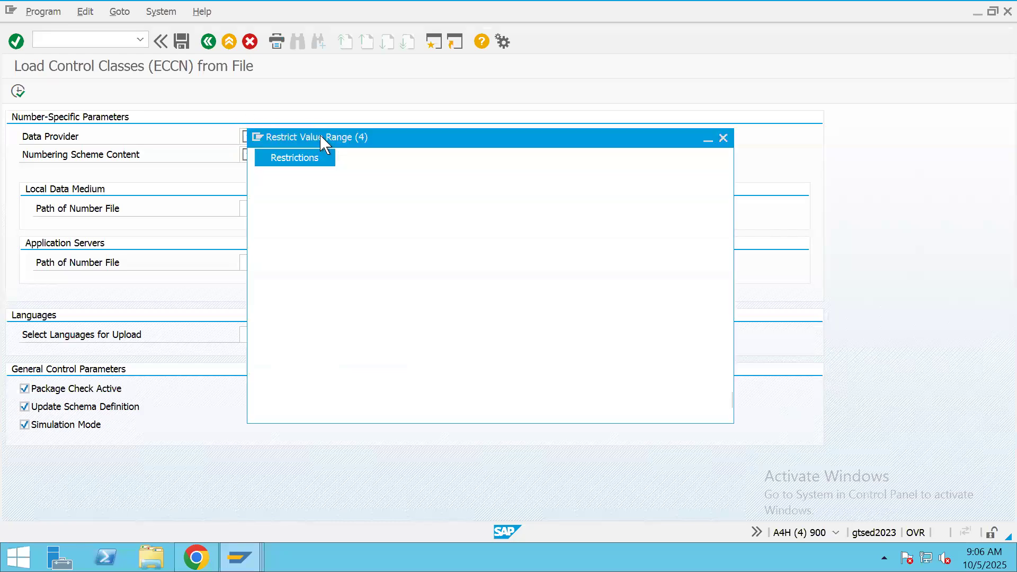
click(683, 401)
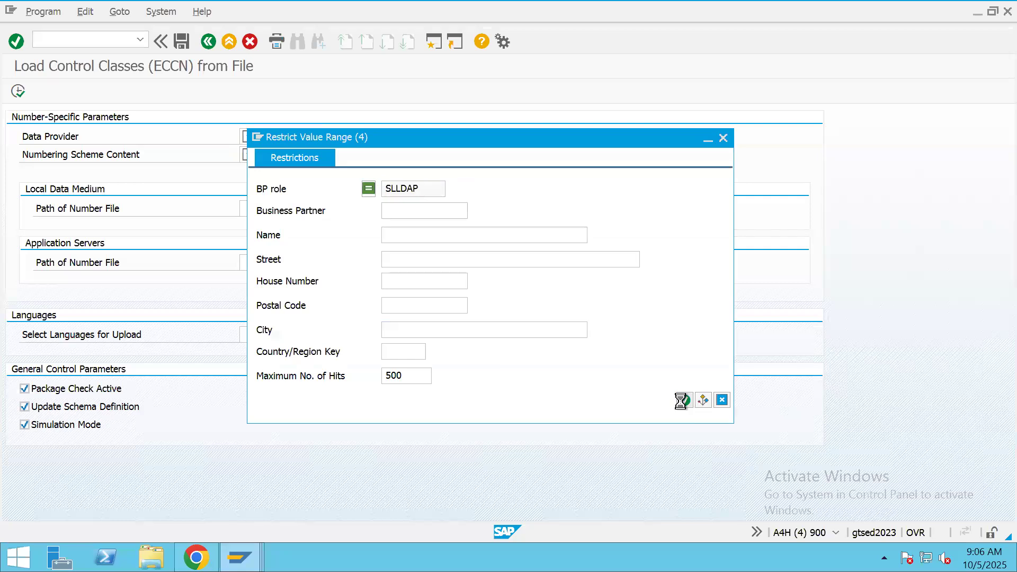
double_click(294, 136)
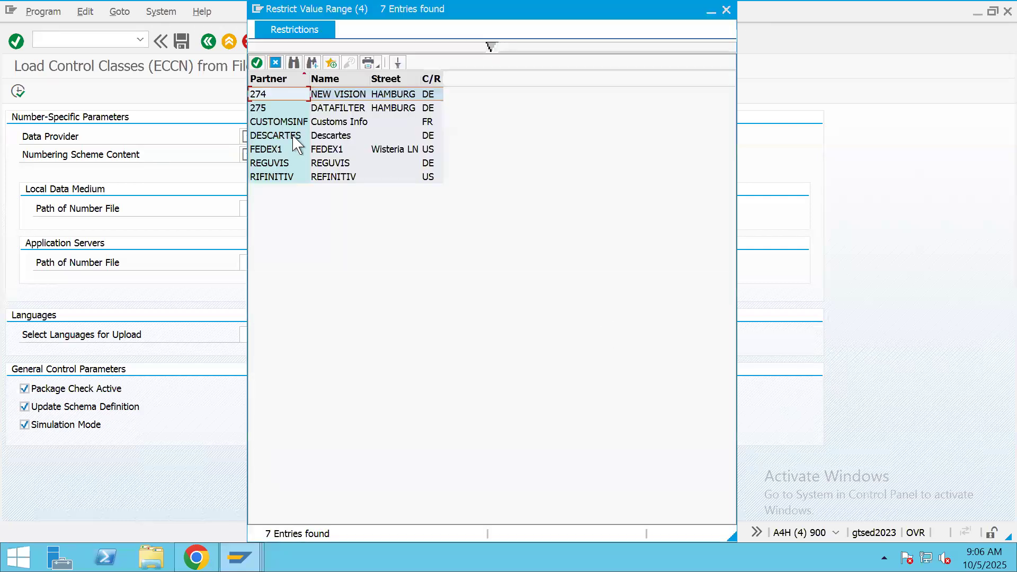
click(264, 157)
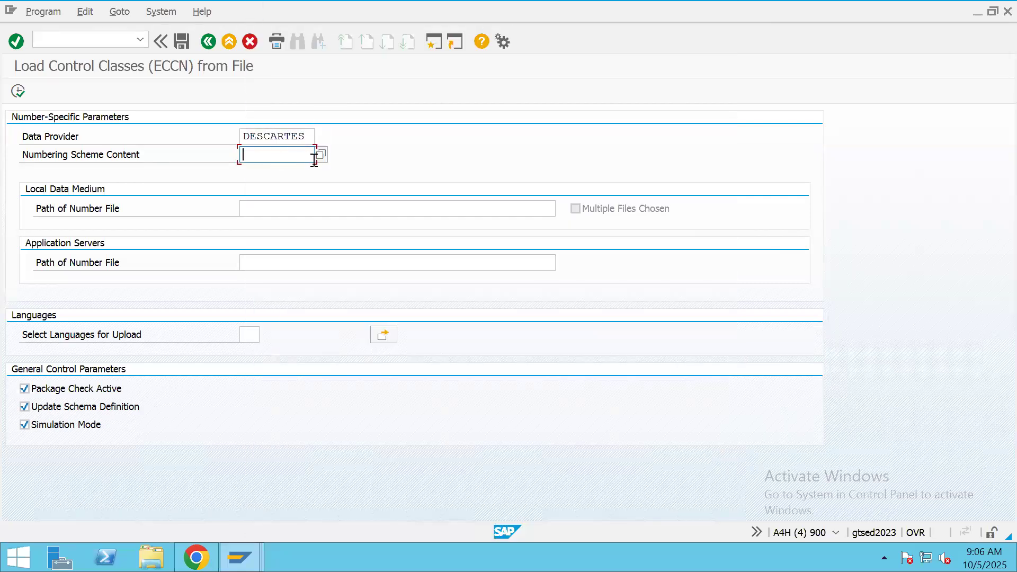
click(319, 155)
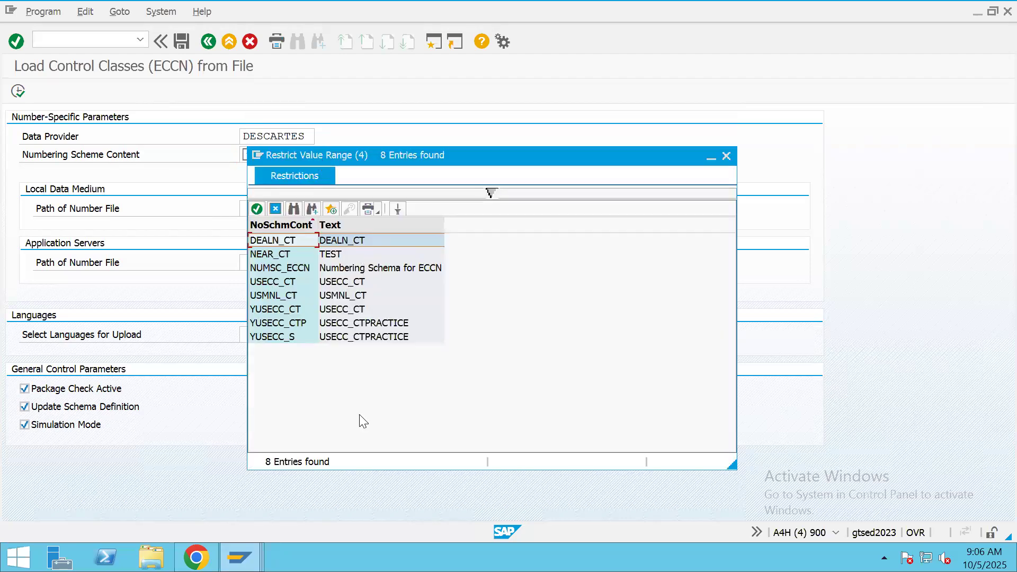
double_click(432, 268)
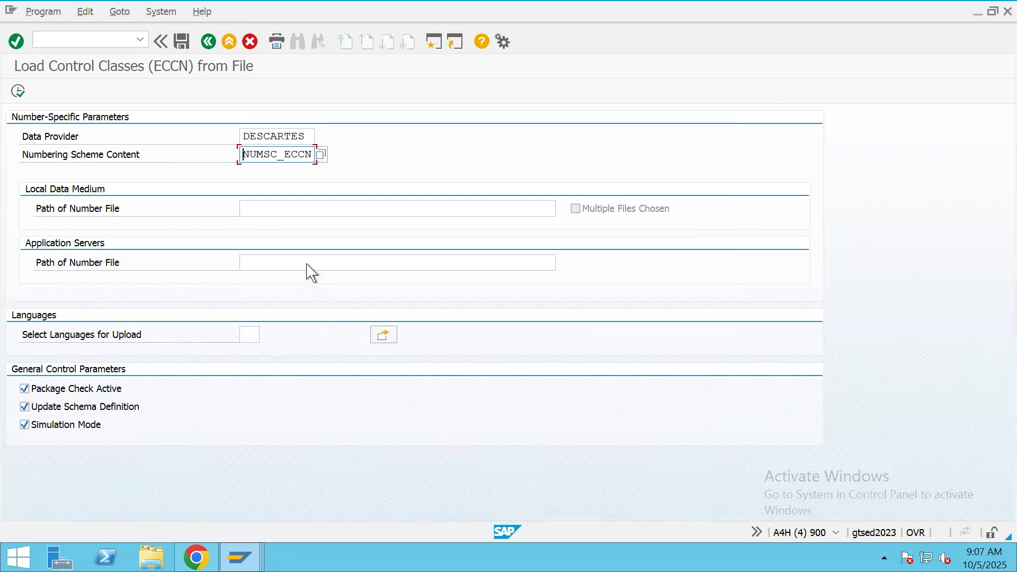
Review the application server file path and numbering scheme content fields, and return to the Manage Numbering Scheme Content session.
click(553, 263)
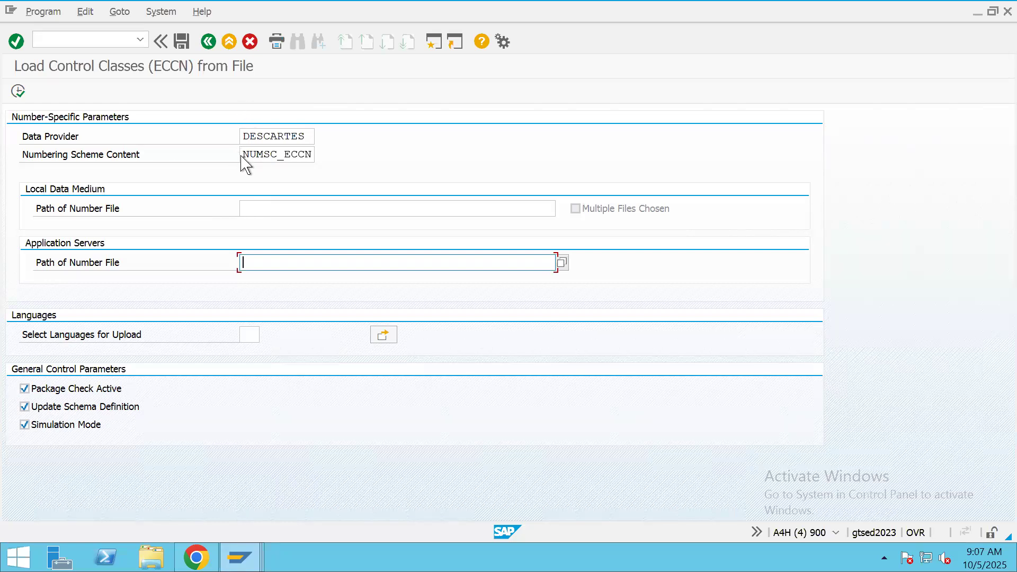
drag(242, 156, 315, 159)
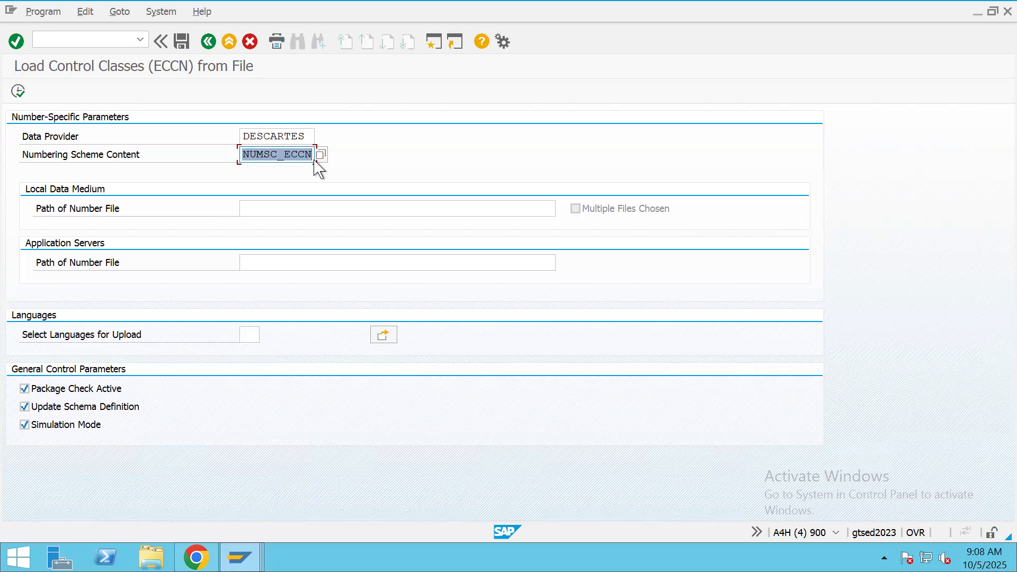
key(F8)
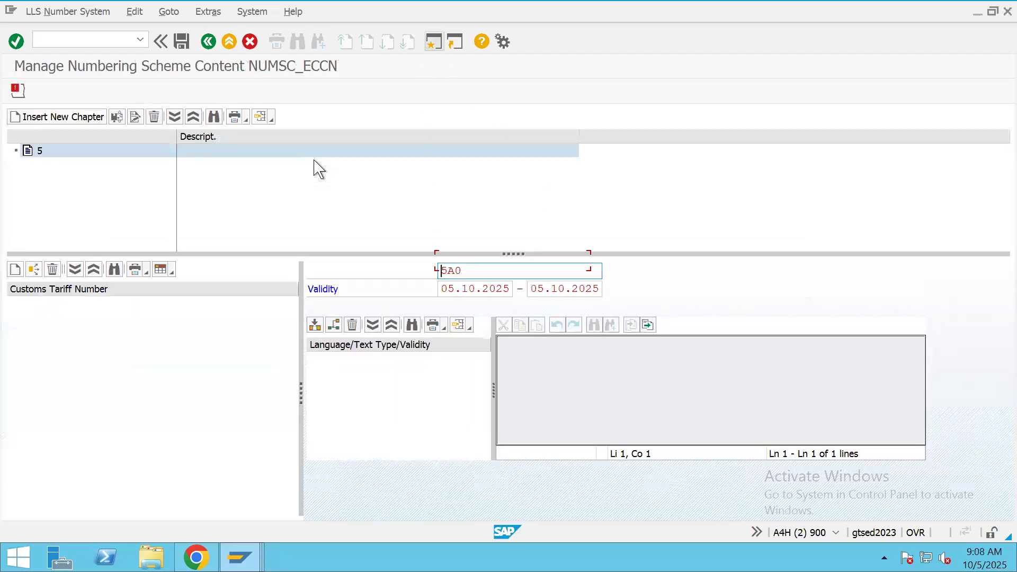